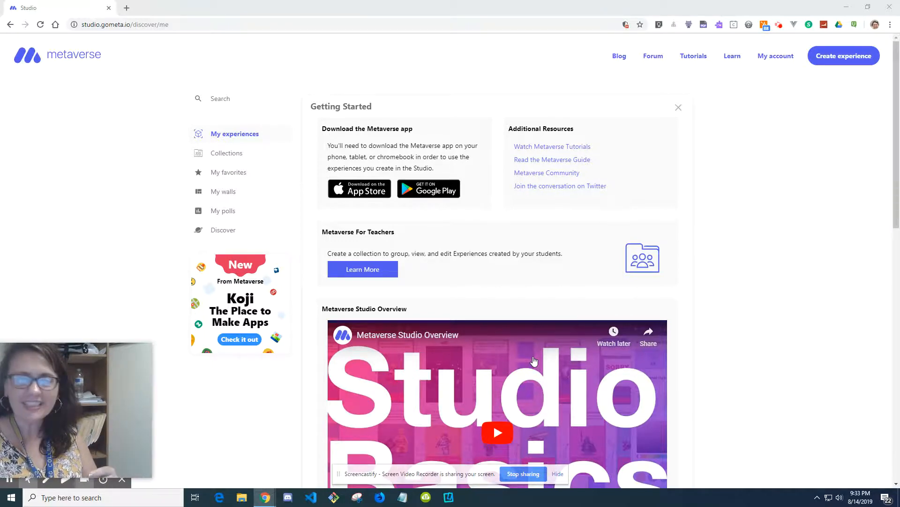
# Step: Create a new experience and name it River Front Honda
pyautogui.click(854, 57)
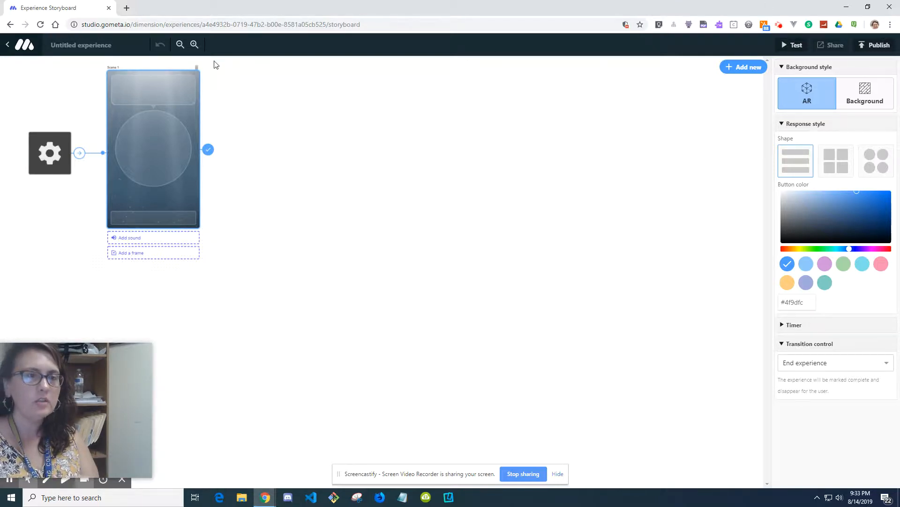
pyautogui.click(112, 45)
pyautogui.write('River Fr')
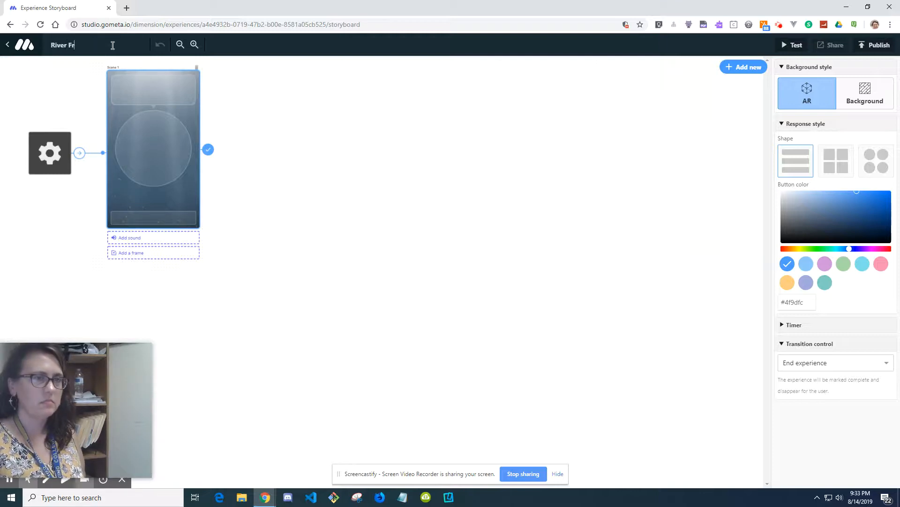
pyautogui.write('ont Honda')
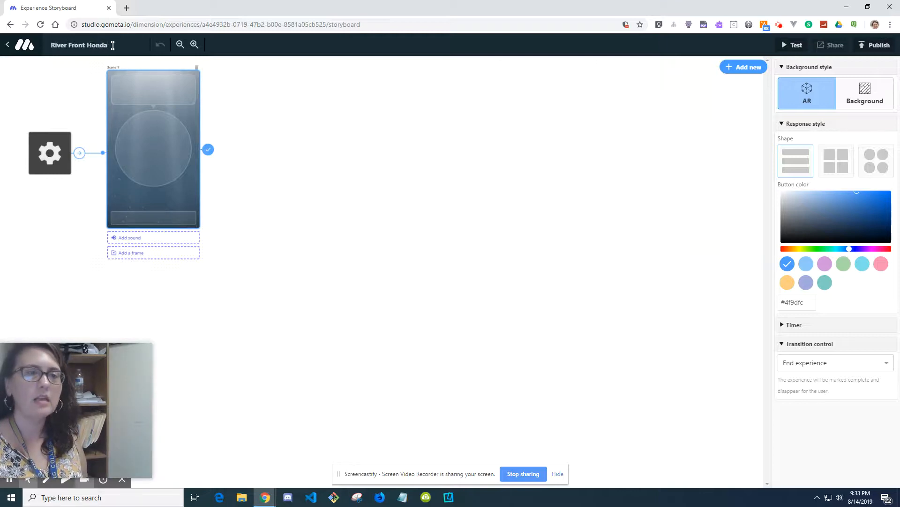
pyautogui.click(194, 45)
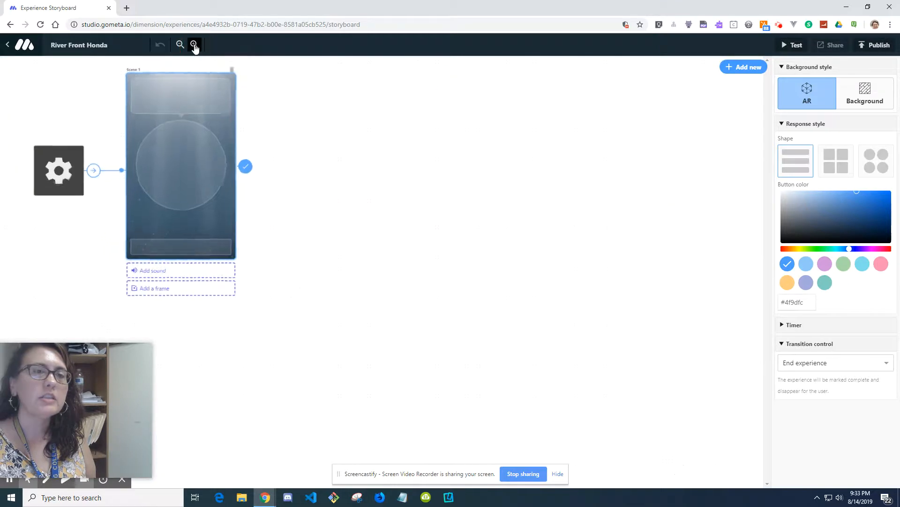
pyautogui.click(193, 44)
pyautogui.click(181, 47)
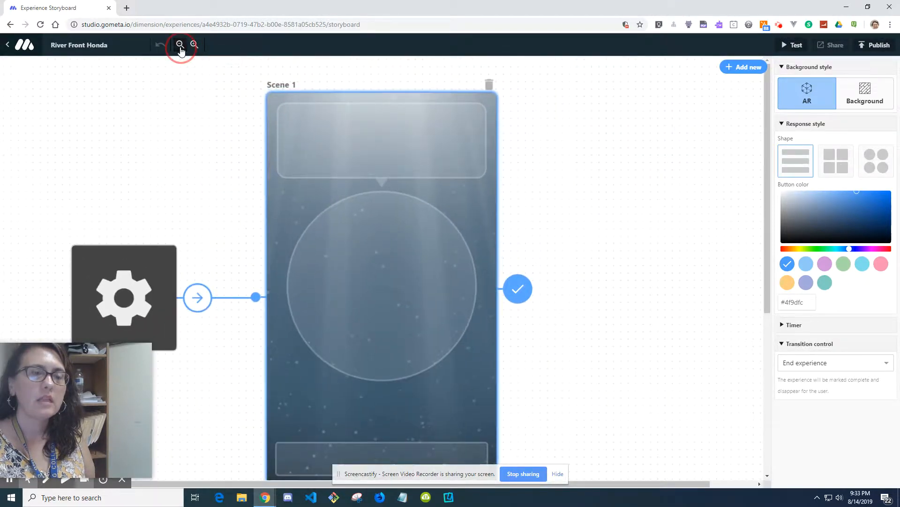
pyautogui.click(181, 49)
pyautogui.click(181, 48)
pyautogui.click(181, 49)
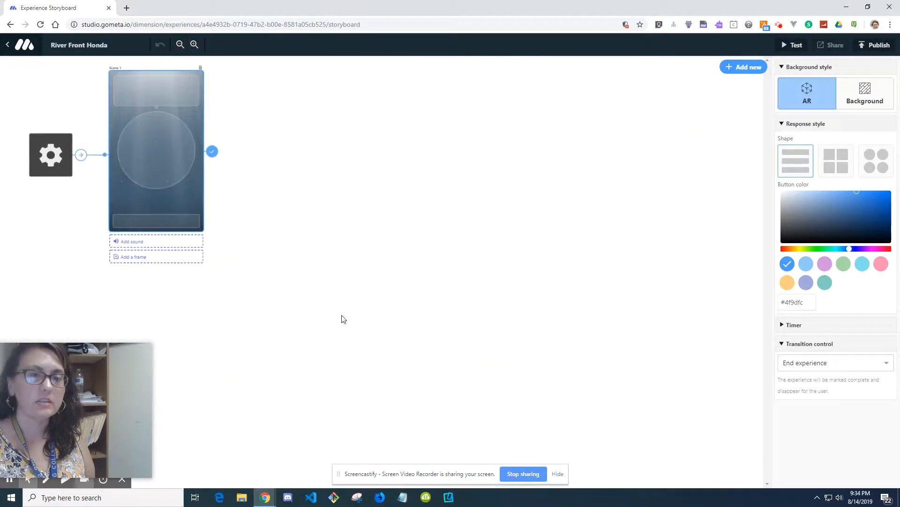
pyautogui.click(558, 473)
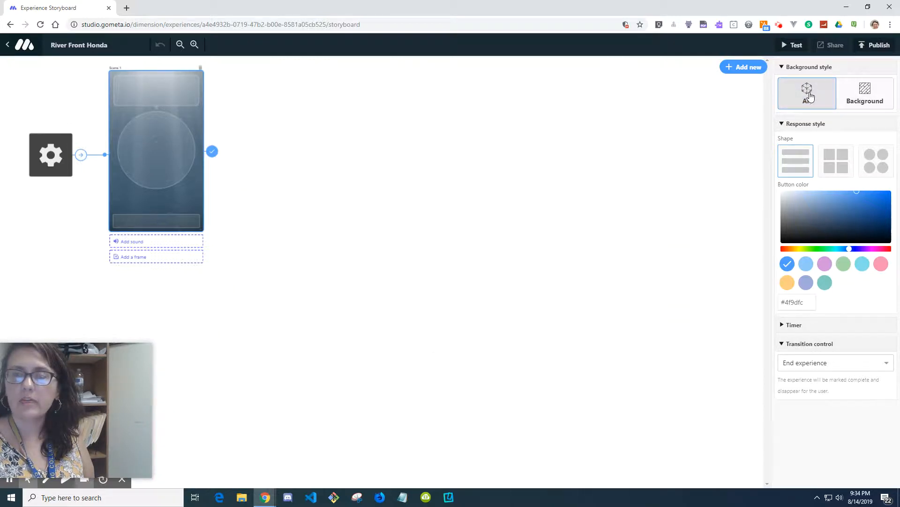
# Step: Switch the scene's background style to Background and try the circle response shape with 4 columns
pyautogui.click(811, 95)
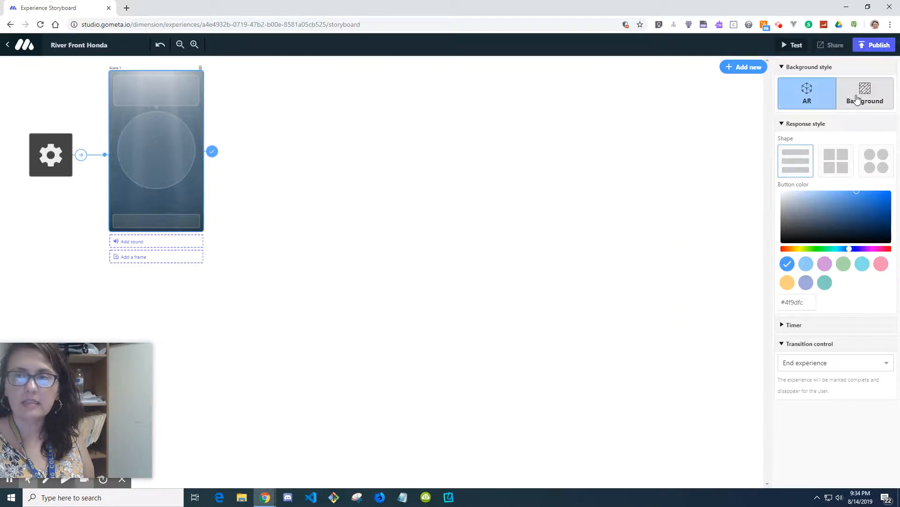
pyautogui.click(857, 100)
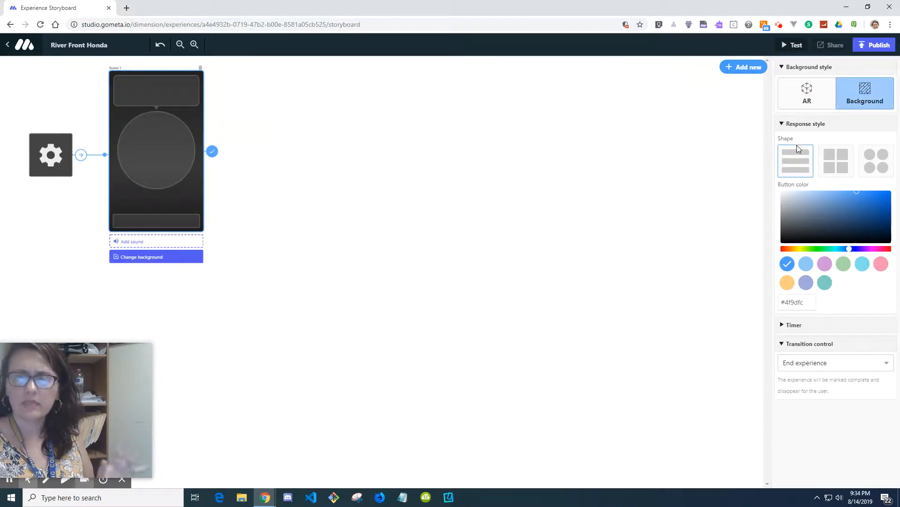
pyautogui.click(837, 167)
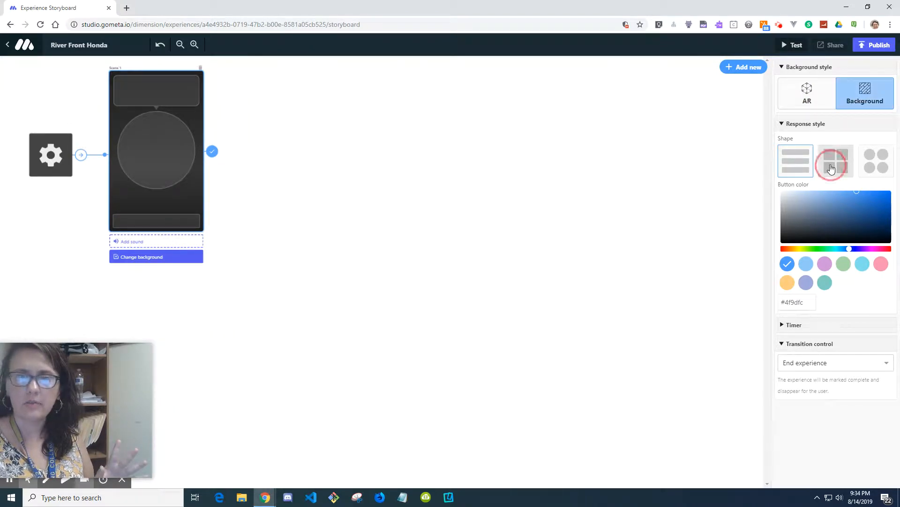
pyautogui.click(876, 162)
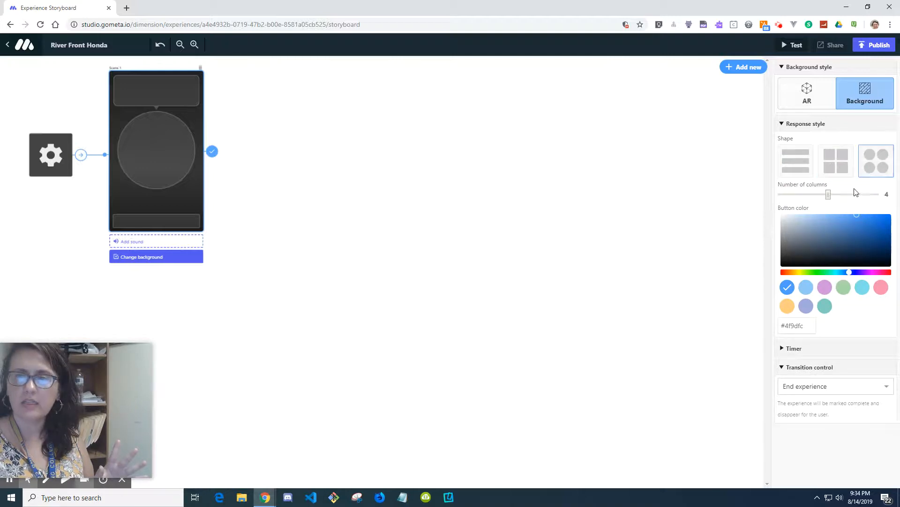
pyautogui.moveTo(829, 193); pyautogui.dragTo(825, 193)
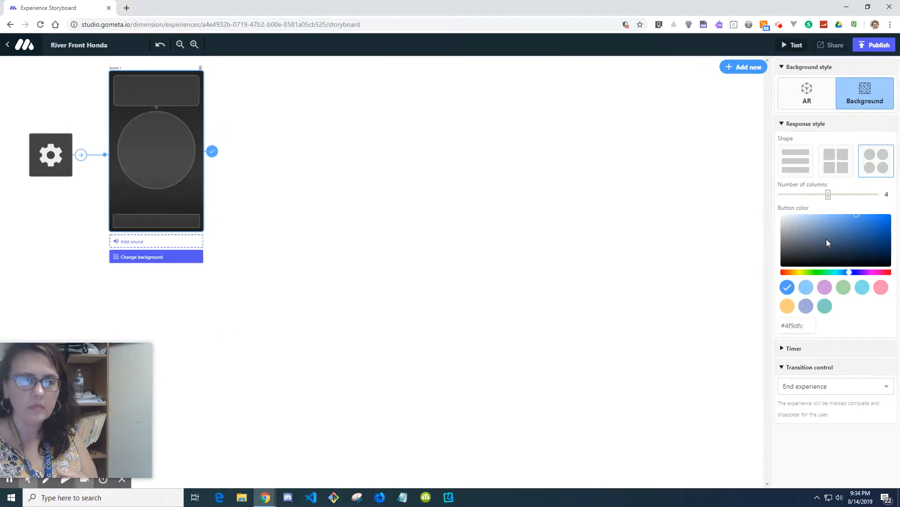
# Step: Write the scene dialogue "Welcome to River Front Honda. What can I help you with today?"
pyautogui.click(144, 95)
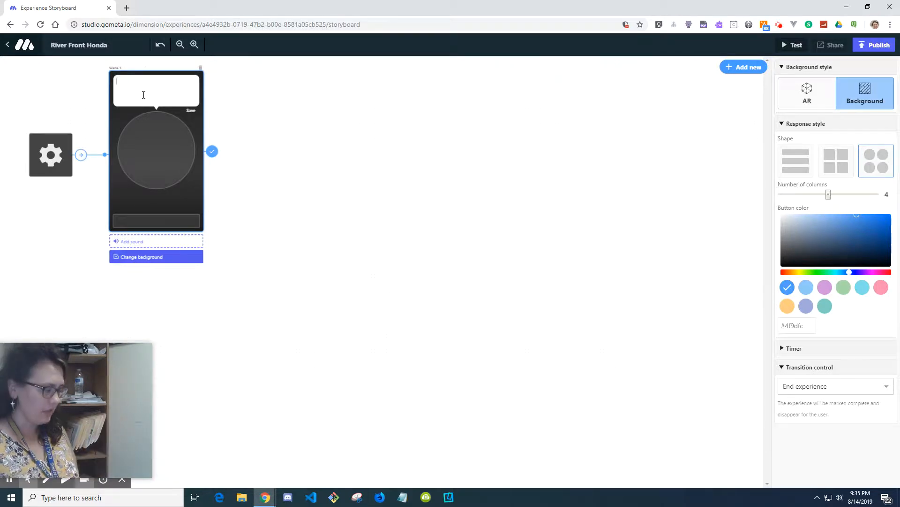
pyautogui.write('com to')
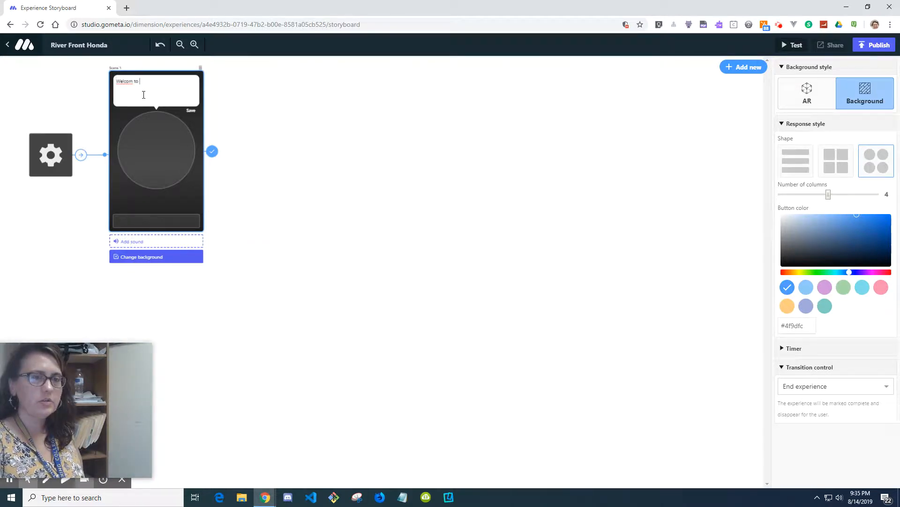
pyautogui.press('BackSpace')
pyautogui.press('BackSpace')
pyautogui.write('e to ')
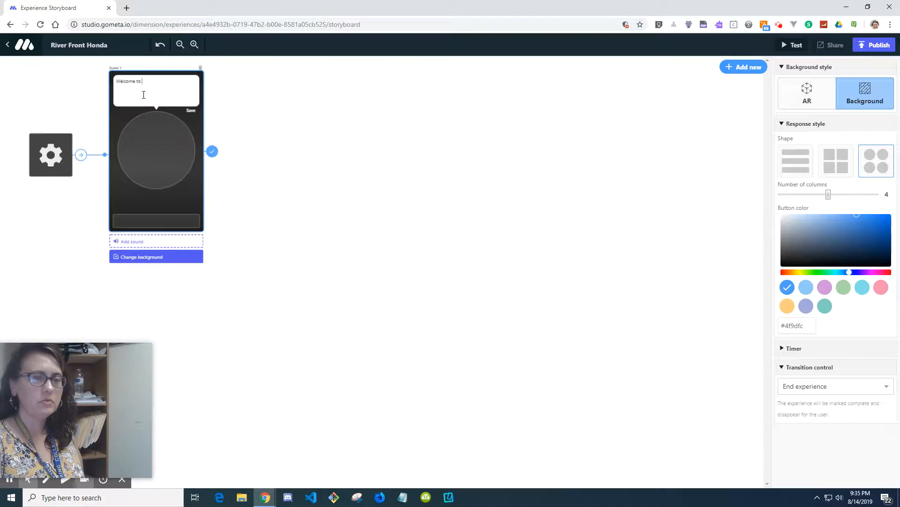
pyautogui.write('River Front Honda')
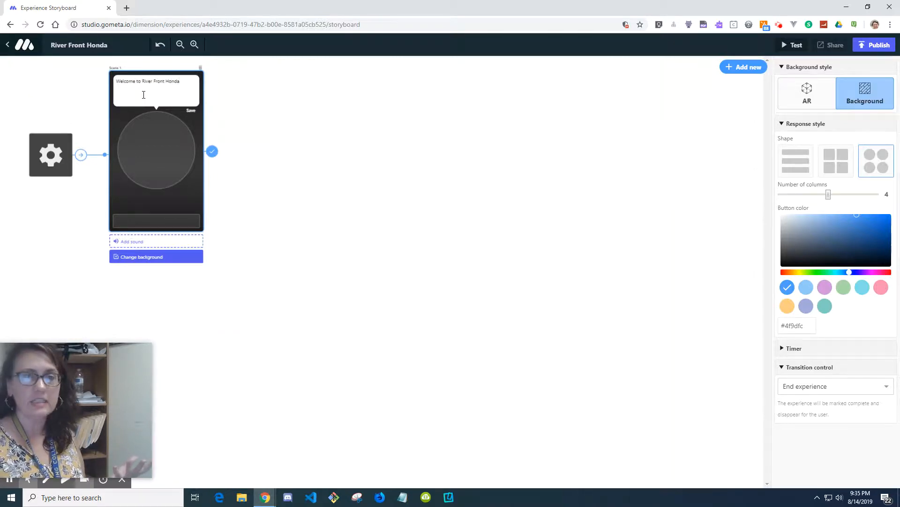
pyautogui.click(146, 92)
pyautogui.click(177, 82)
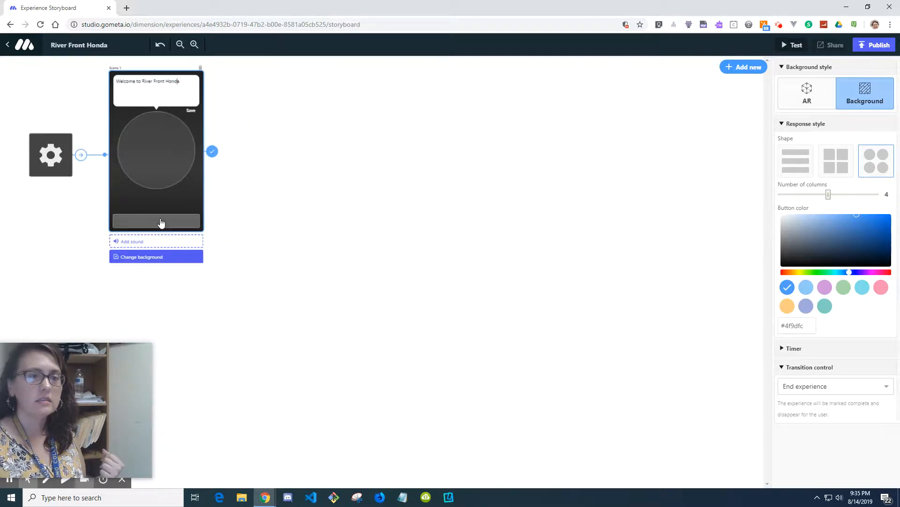
pyautogui.click(186, 89)
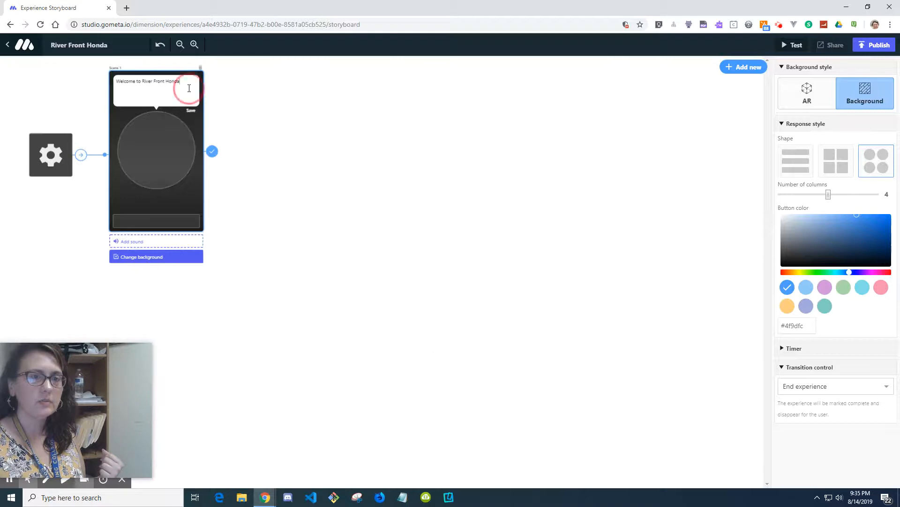
pyautogui.write('.  What can')
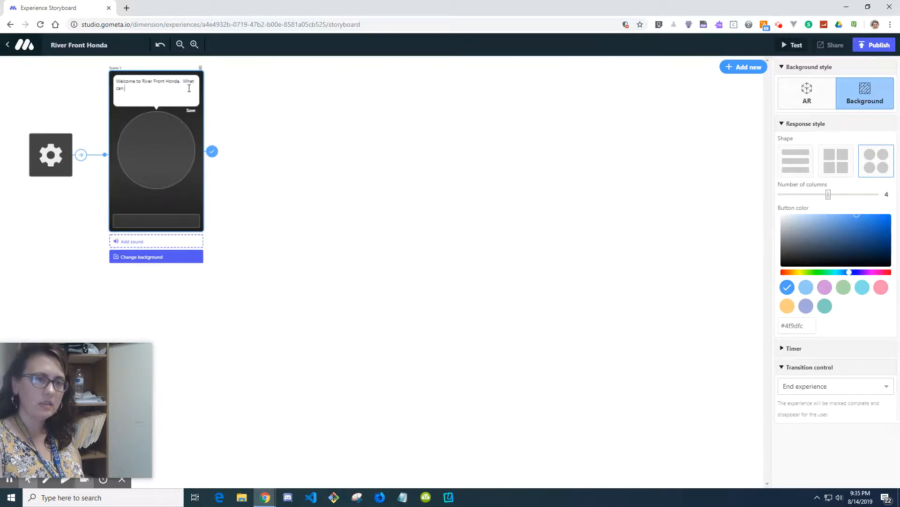
pyautogui.write(' I help you with today?')
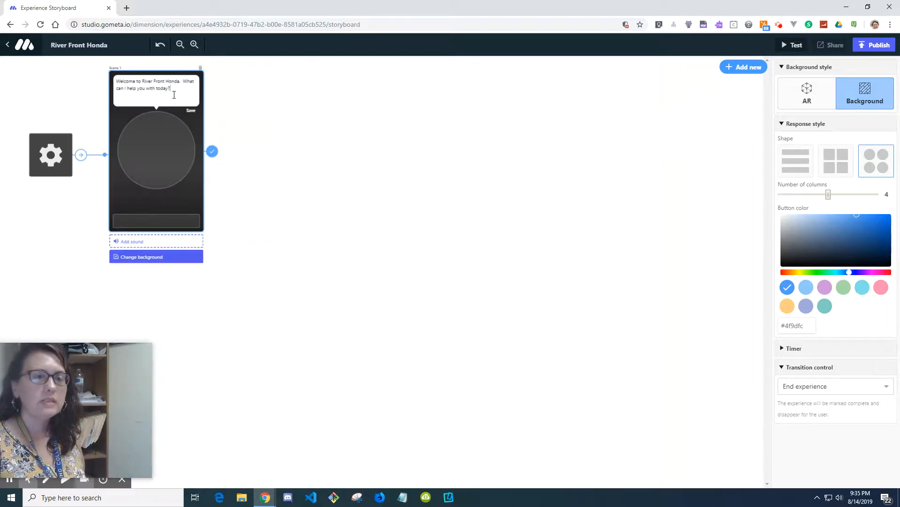
# Step: Add a response button to the scene and switch the response shape to the stacked list style
pyautogui.click(157, 227)
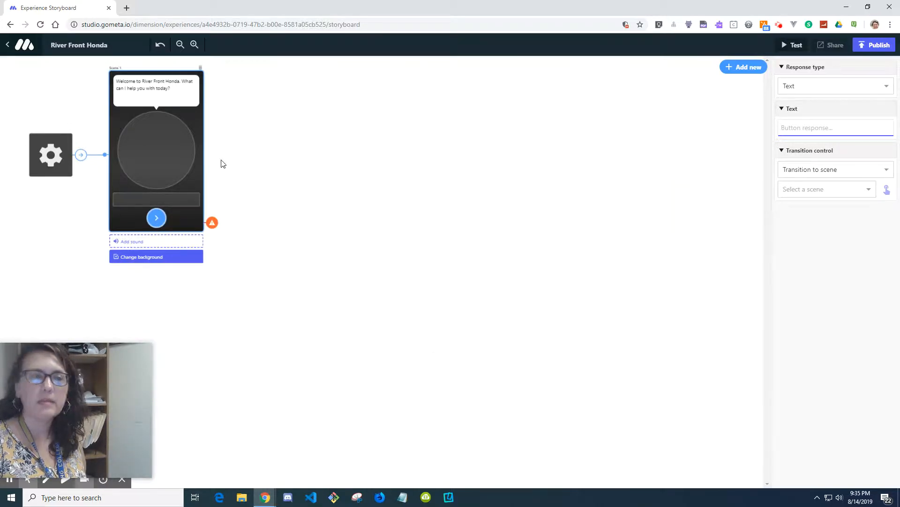
pyautogui.click(200, 121)
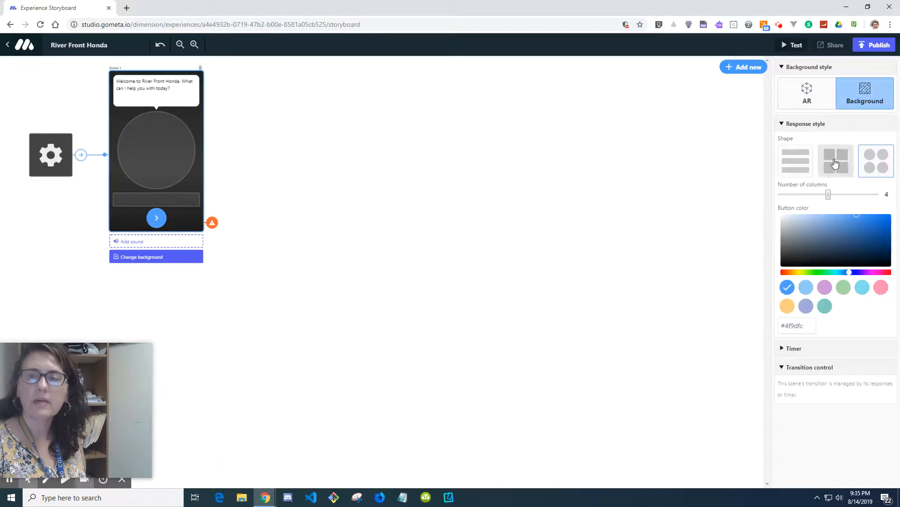
pyautogui.click(792, 164)
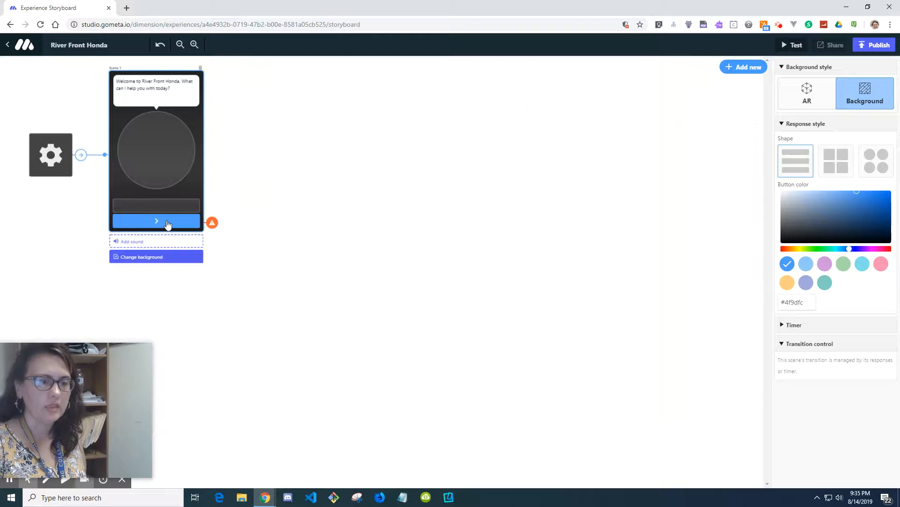
# Step: Label the first text response button Honda
pyautogui.click(168, 224)
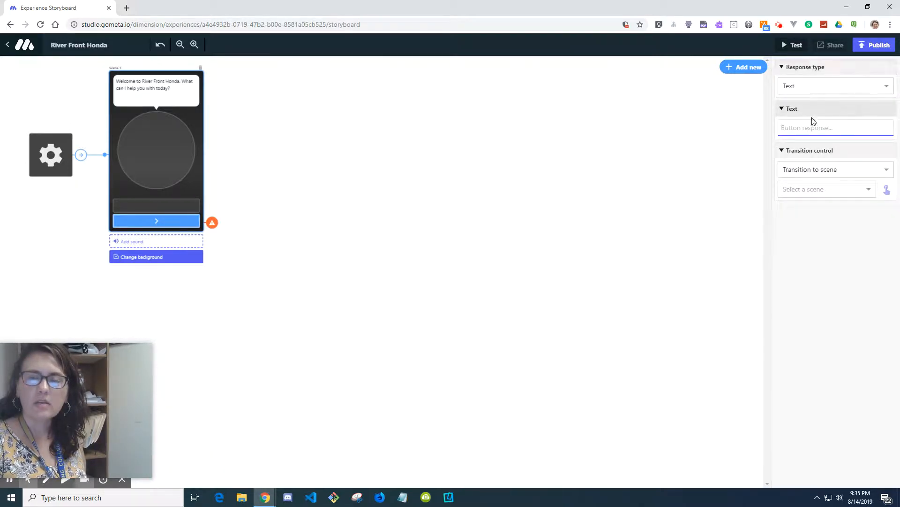
pyautogui.click(837, 89)
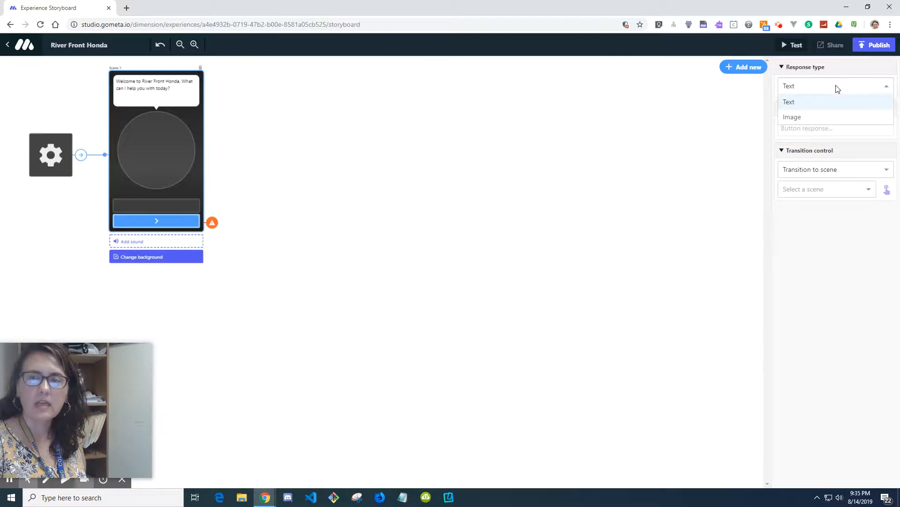
pyautogui.click(837, 88)
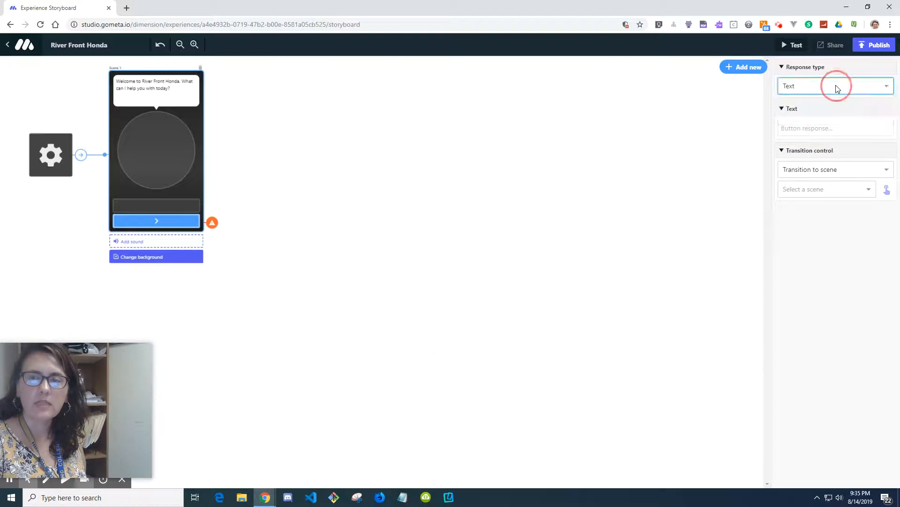
pyautogui.click(814, 132)
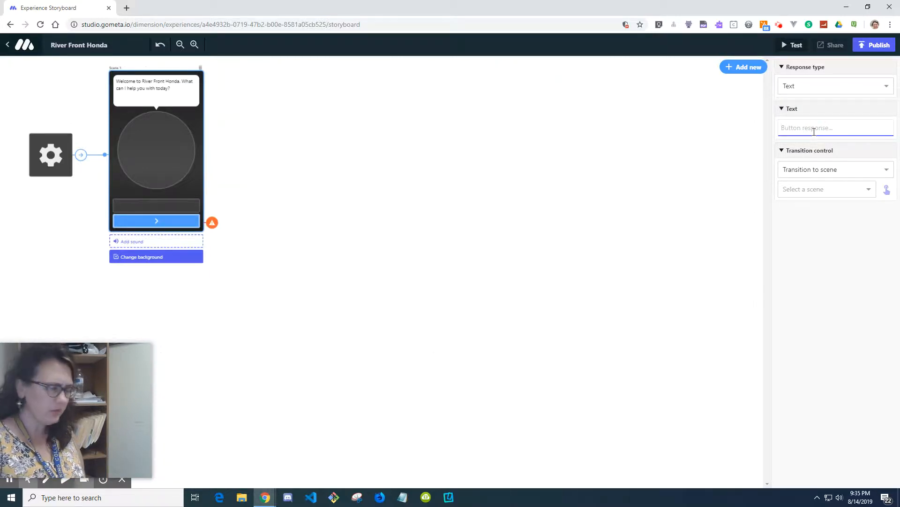
pyautogui.write('Honda')
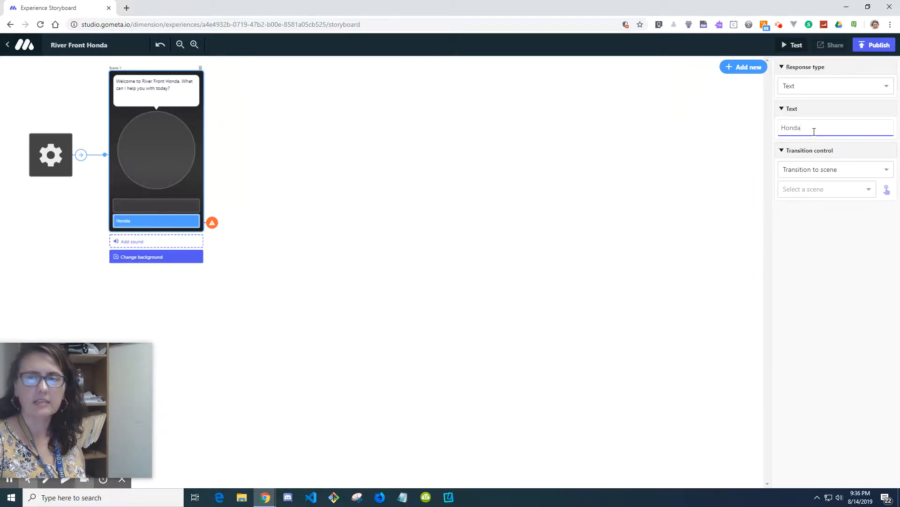
# Step: Add two more text response buttons labeled Polaris and Used
pyautogui.click(155, 208)
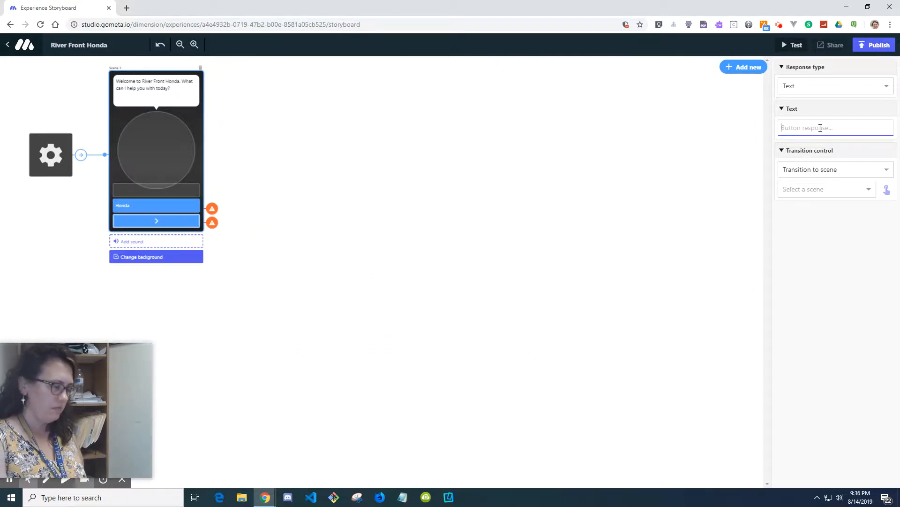
pyautogui.write('Polaris')
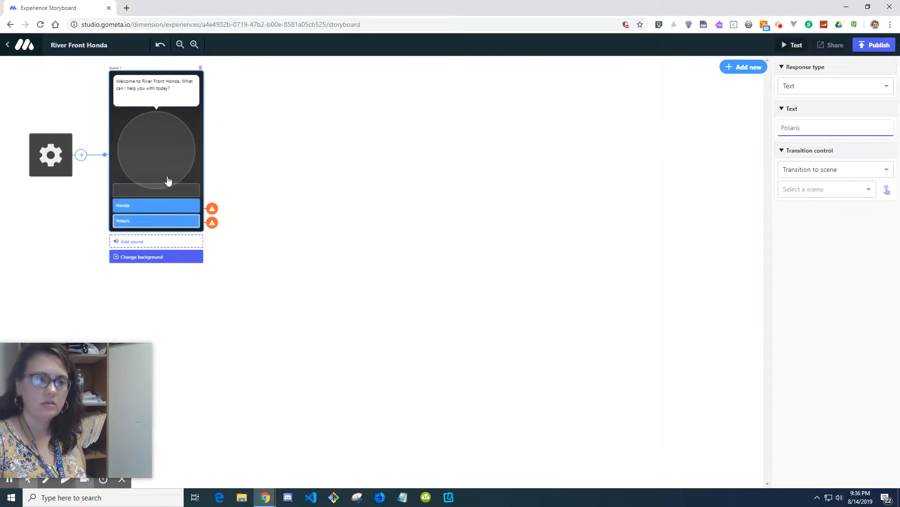
pyautogui.click(157, 190)
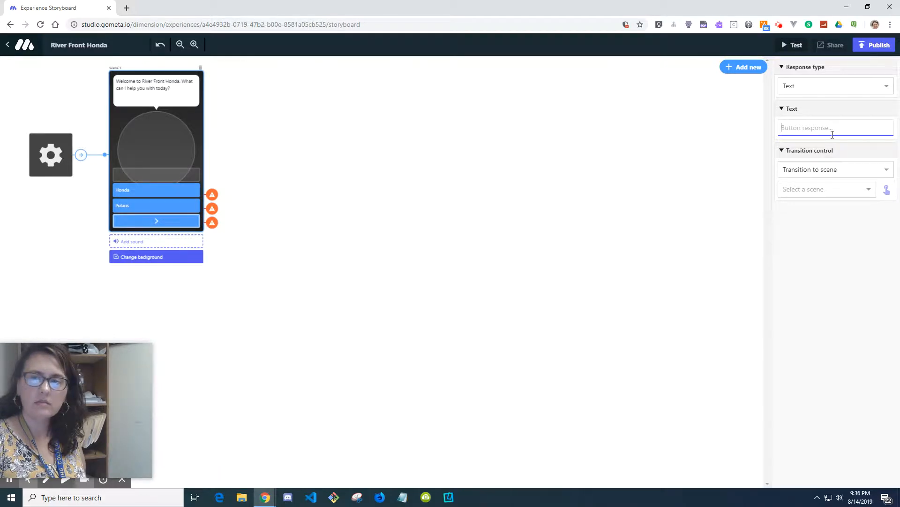
pyautogui.write('Used')
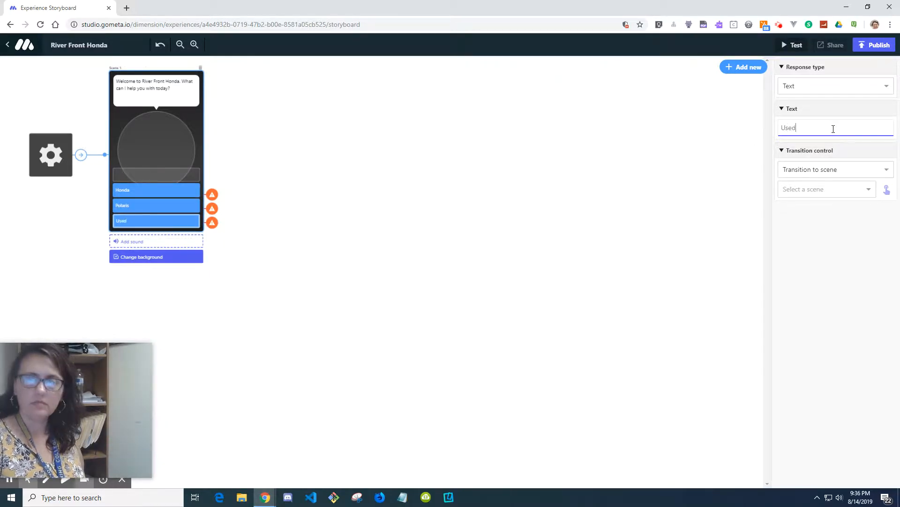
# Step: Browse the catalog of new scene types and close it
pyautogui.click(421, 183)
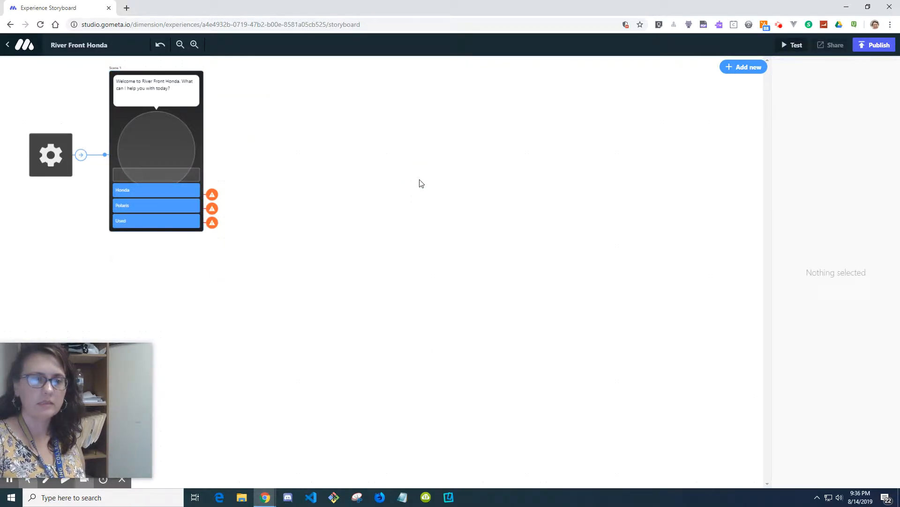
pyautogui.click(748, 69)
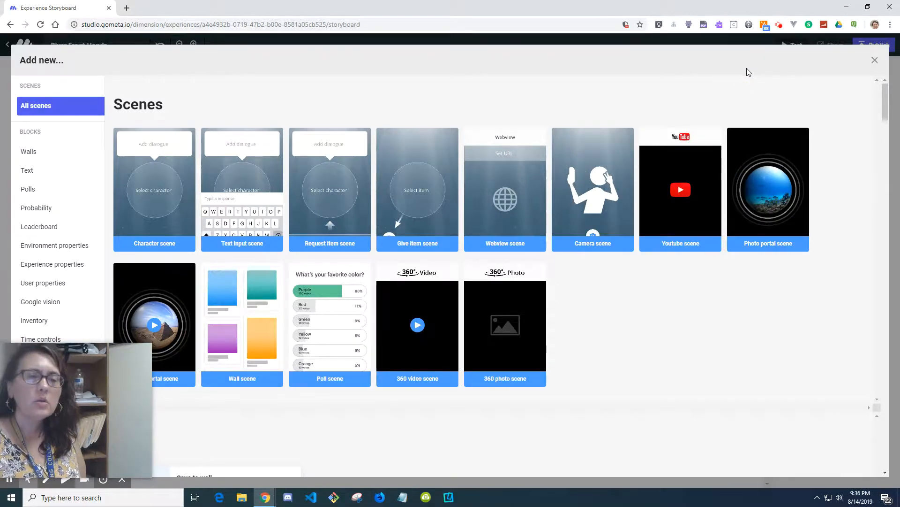
pyautogui.click(875, 60)
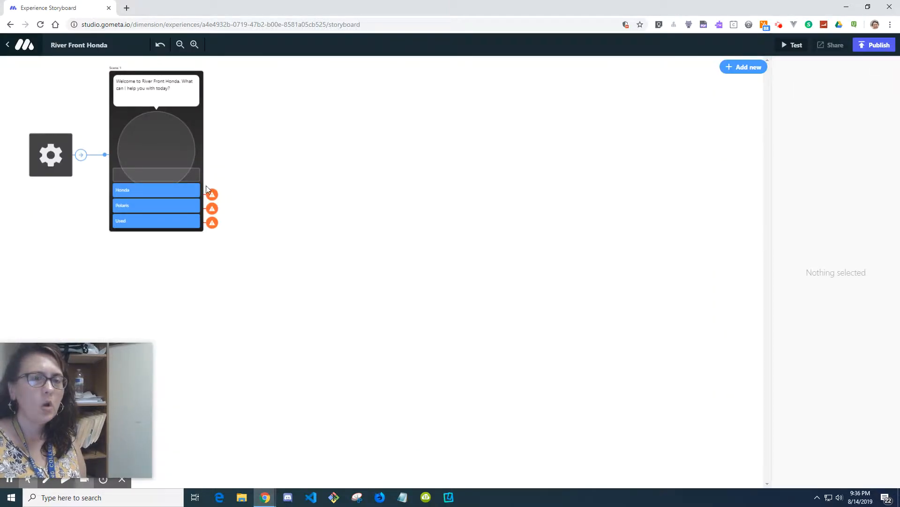
# Step: Rename the first response button in scene 1 to Just looking
pyautogui.click(186, 192)
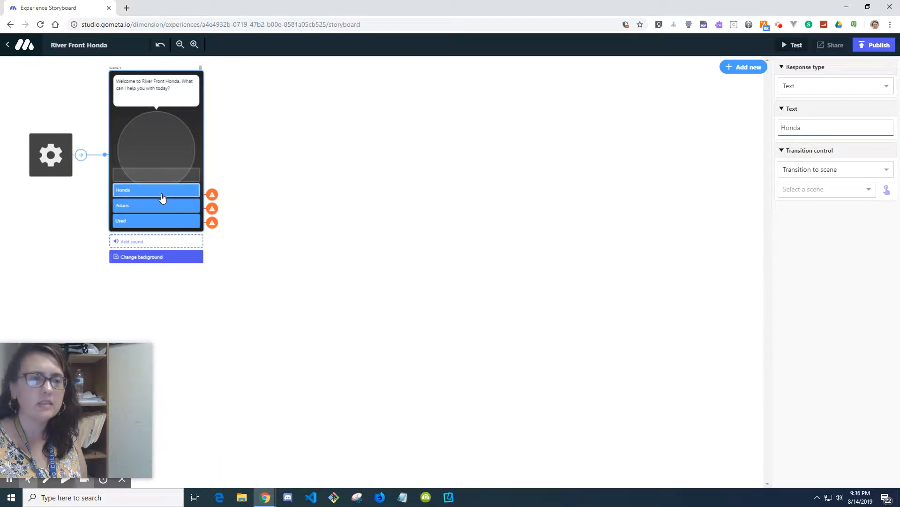
pyautogui.doubleClick(819, 128)
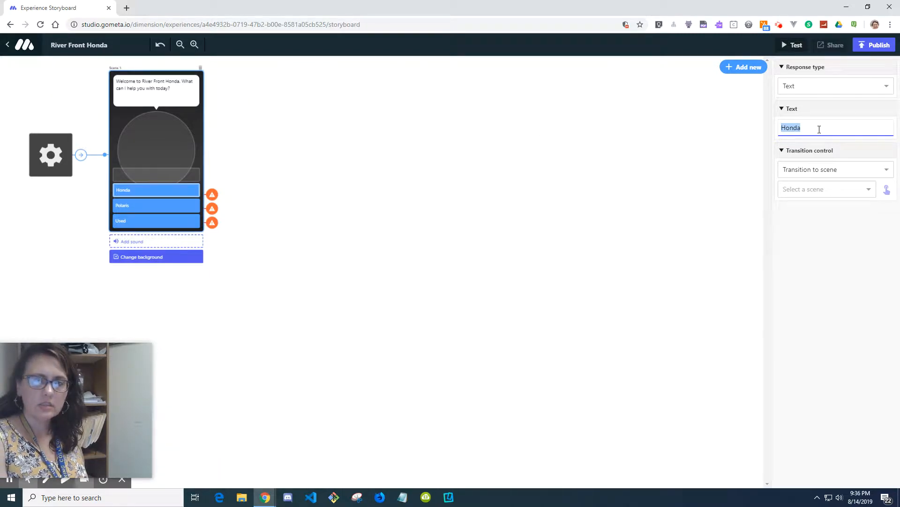
pyautogui.write('Jus')
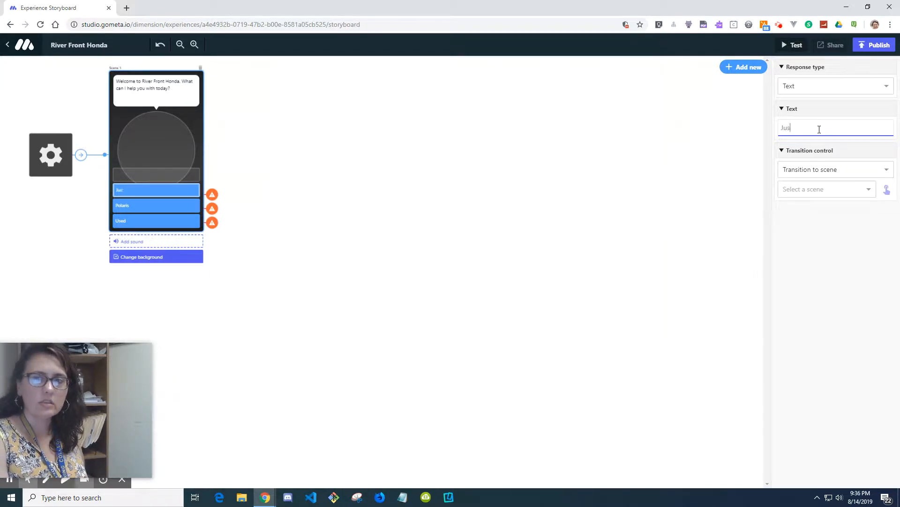
pyautogui.write('t looking')
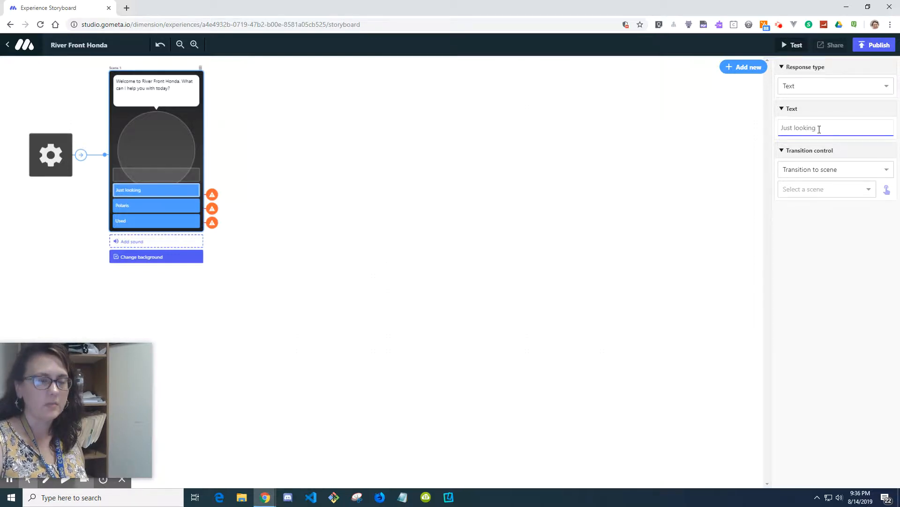
# Step: Rename the second response button in scene 1 to Take me to website
pyautogui.click(184, 209)
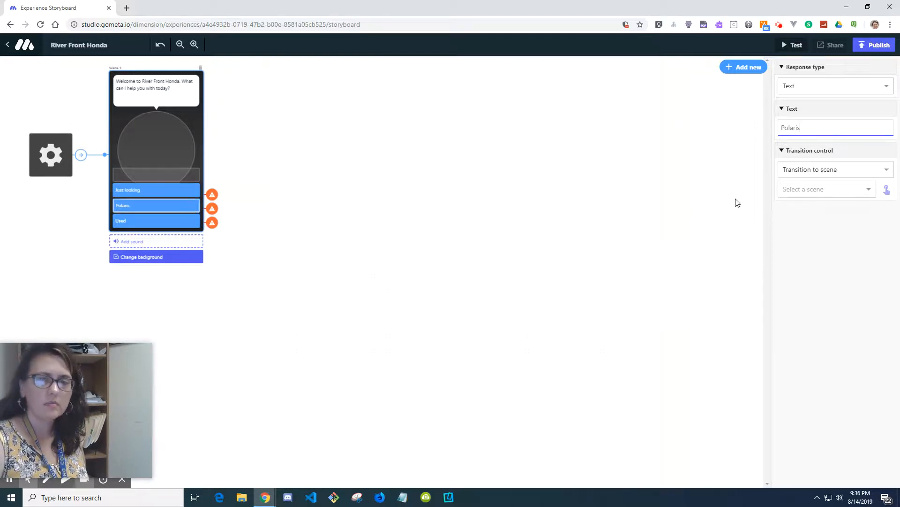
pyautogui.doubleClick(811, 133)
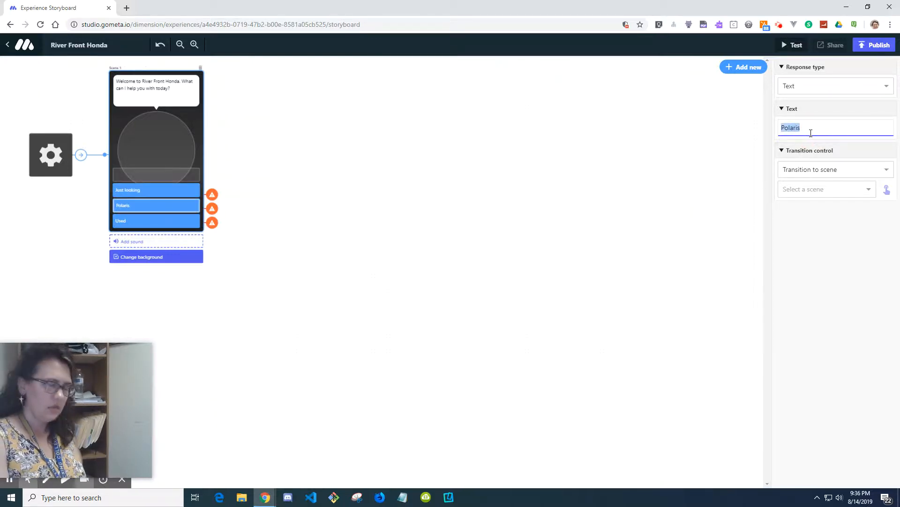
pyautogui.write('Take me to website')
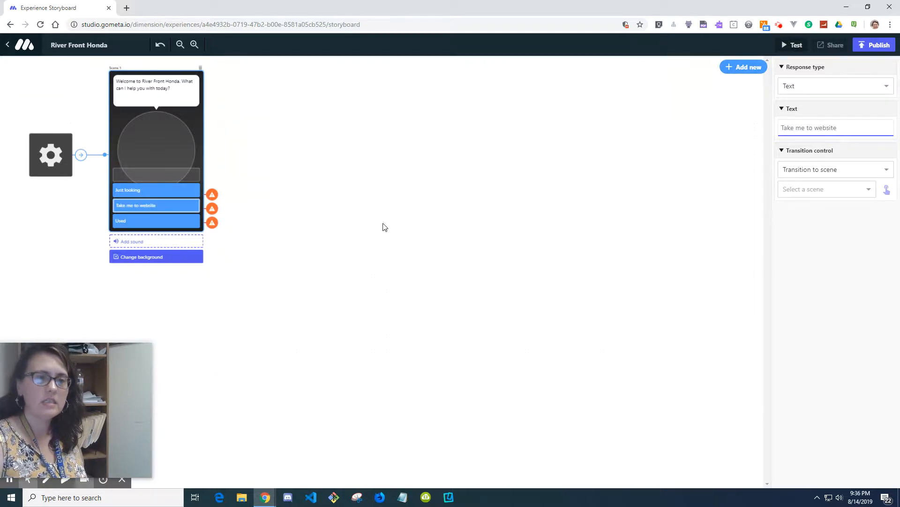
# Step: Rename the third response button in scene 1 to Take a picture
pyautogui.click(163, 223)
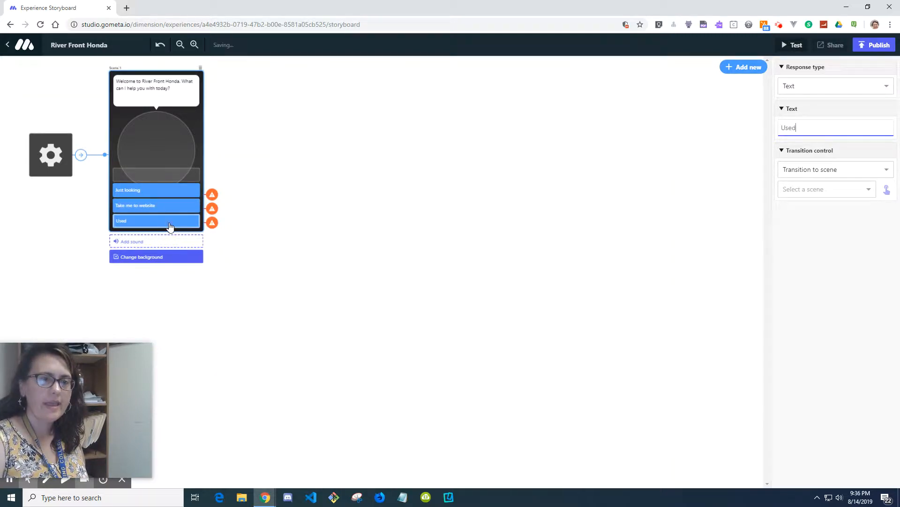
pyautogui.doubleClick(813, 134)
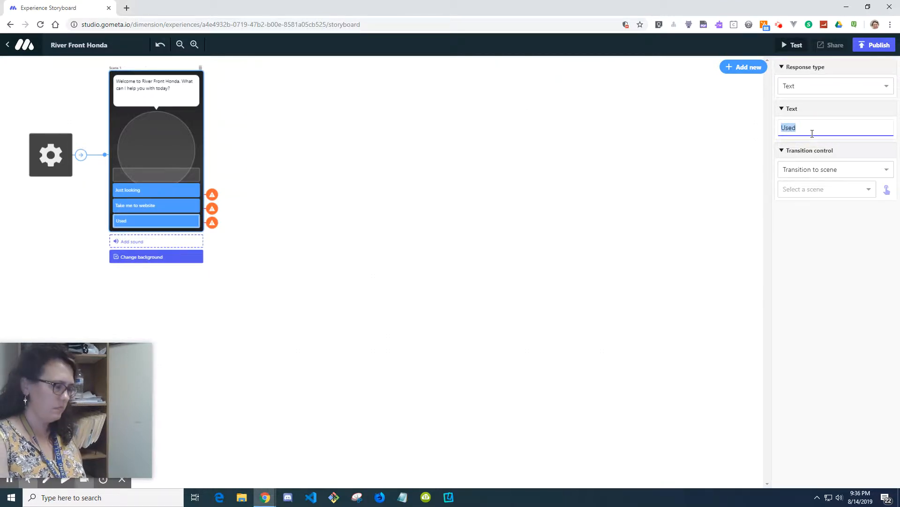
pyautogui.write('Take a pic')
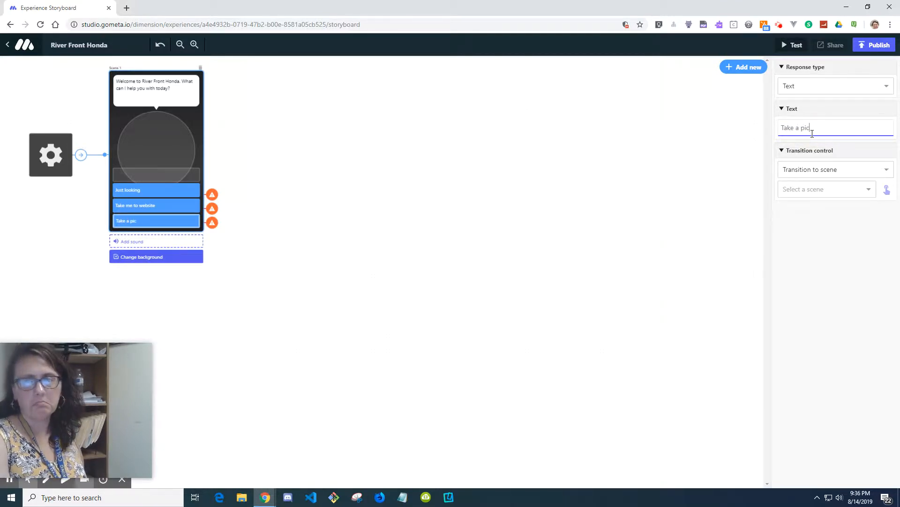
pyautogui.write('ture')
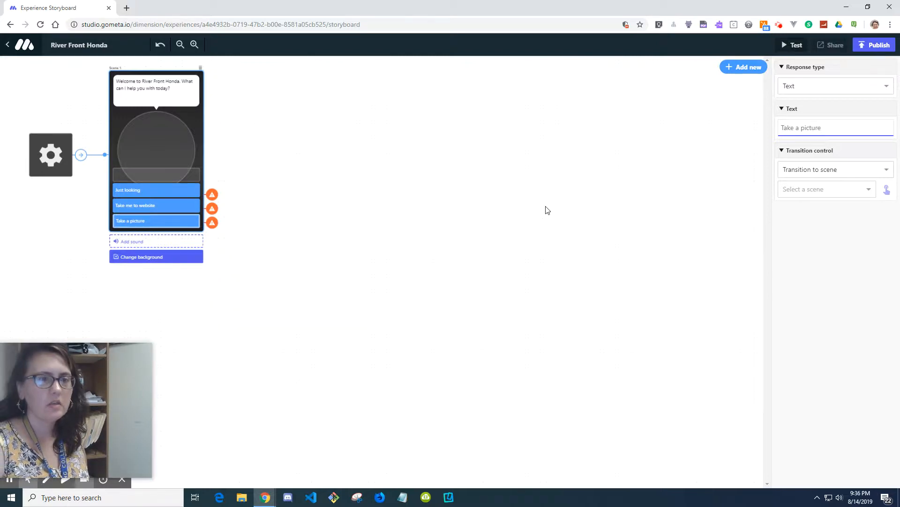
# Step: Add a new character scene to the storyboard
pyautogui.click(547, 209)
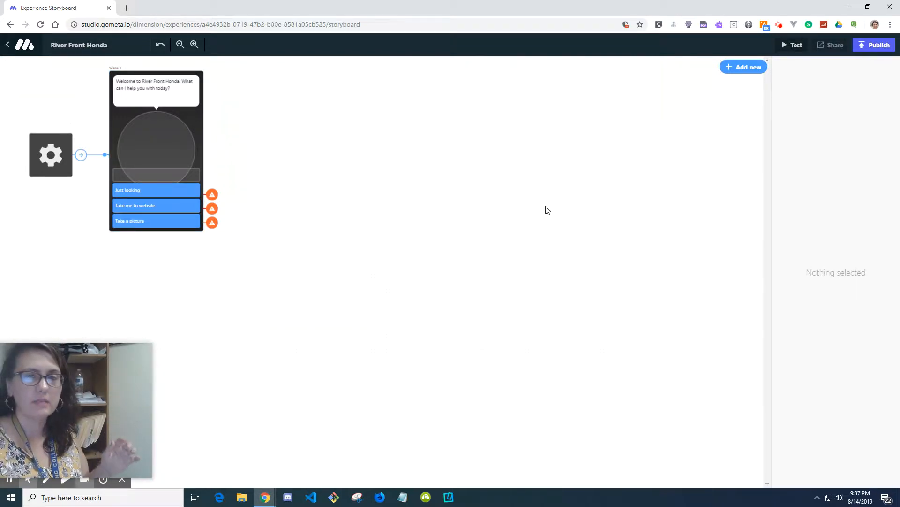
pyautogui.click(755, 69)
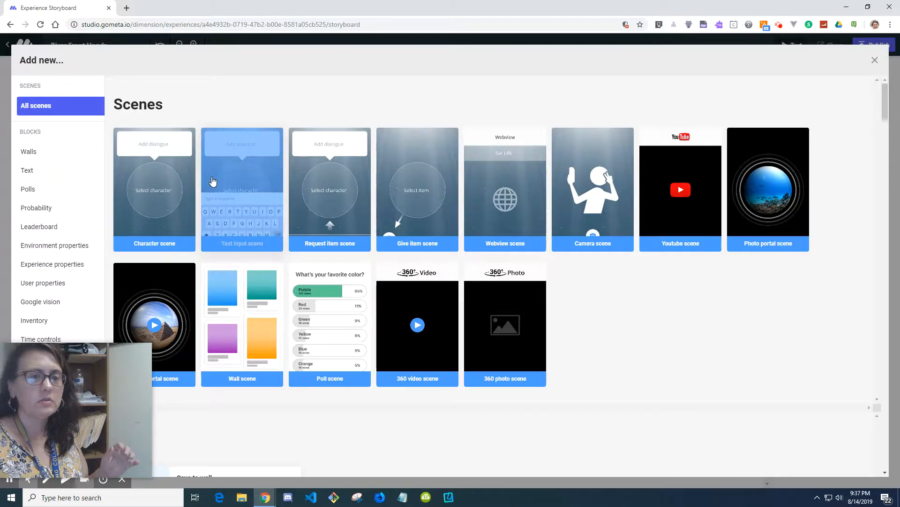
pyautogui.click(183, 183)
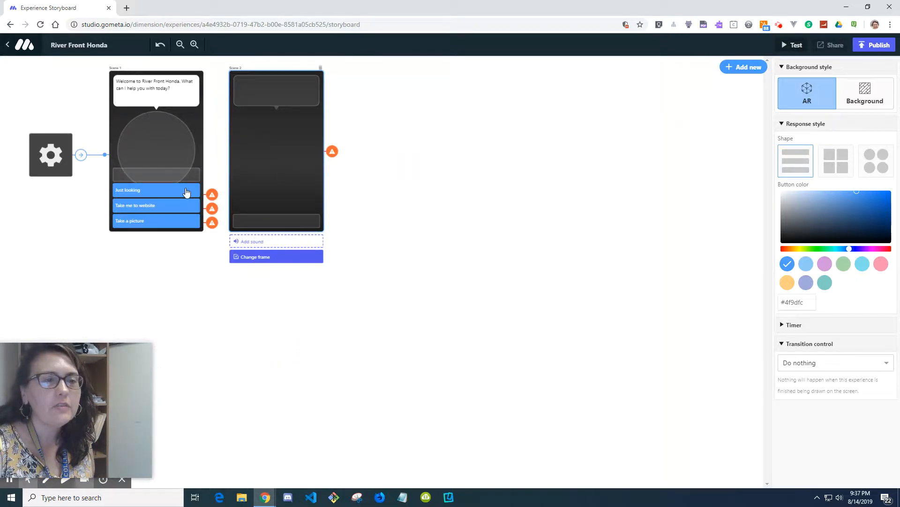
# Step: Write the second scene's dialogue as "Awesome! Do you prefer Honda, Polaris or looking for something used?"
pyautogui.click(257, 97)
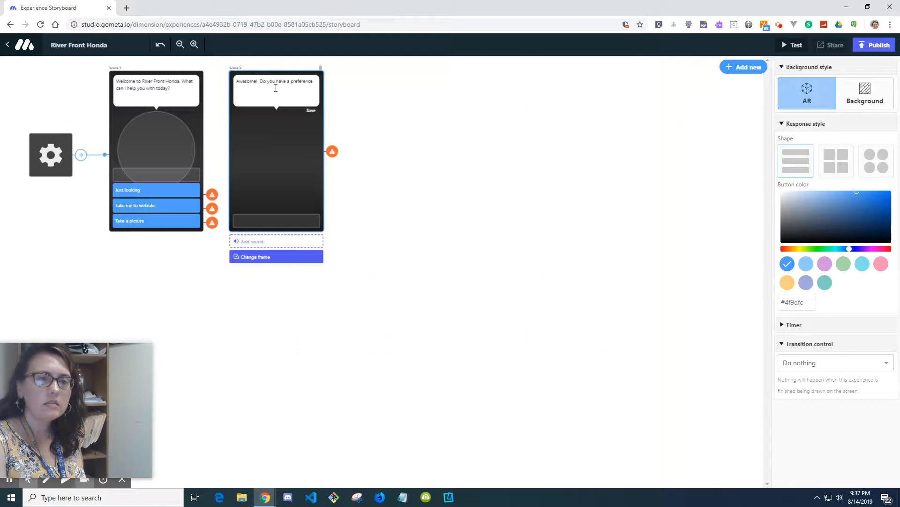
pyautogui.write('on the make?')
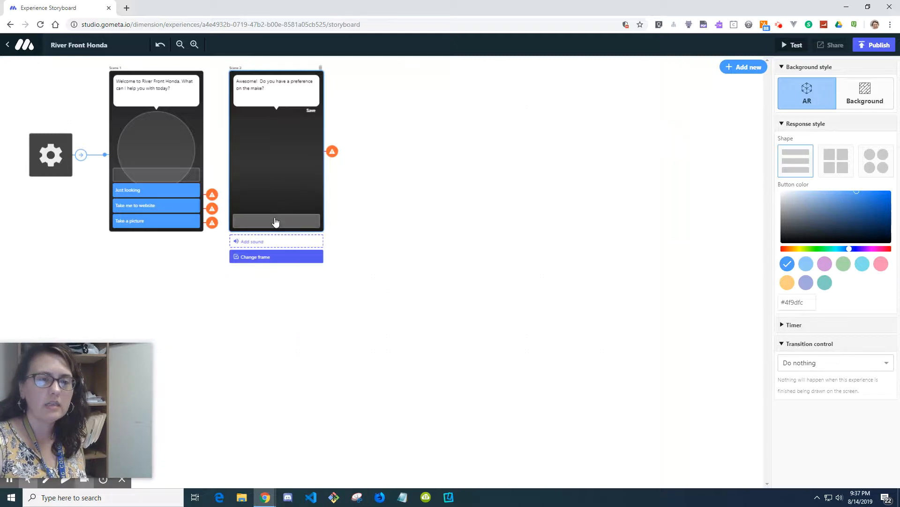
pyautogui.click(261, 84)
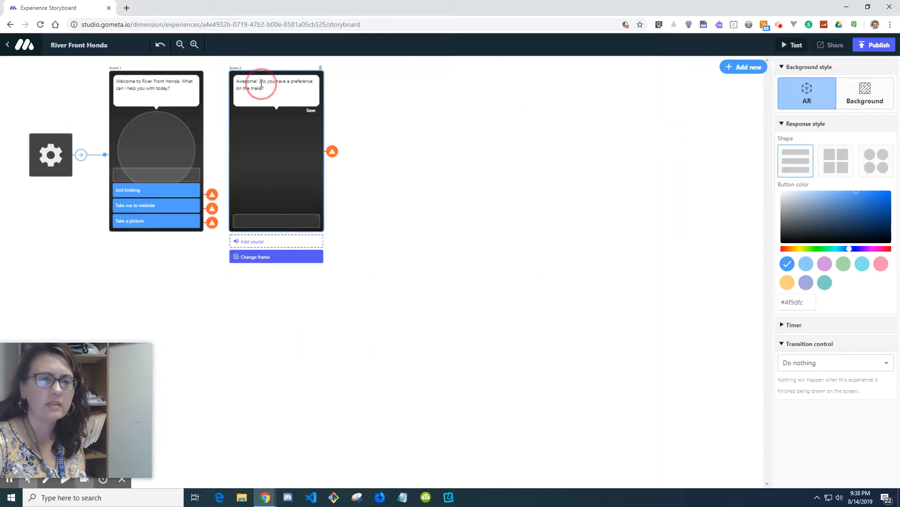
pyautogui.moveTo(262, 84); pyautogui.dragTo(264, 88)
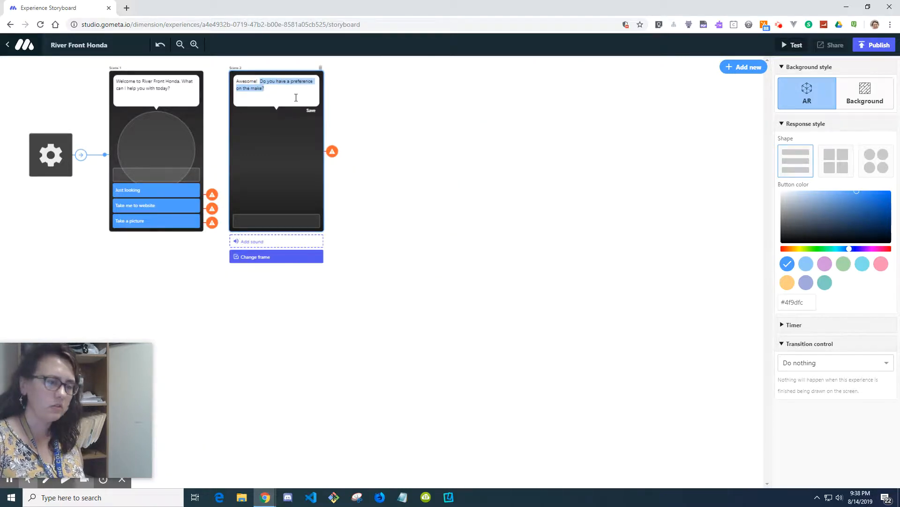
pyautogui.write('Do you pr')
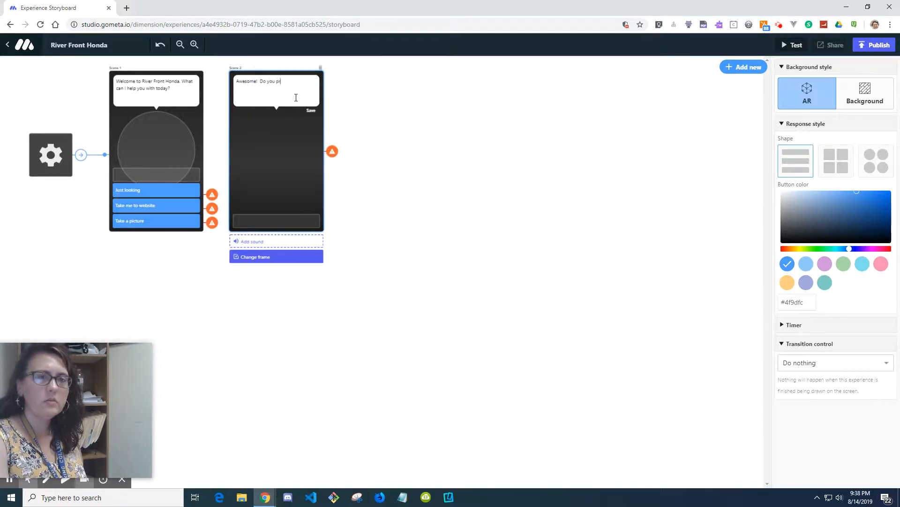
pyautogui.write('efer Honda')
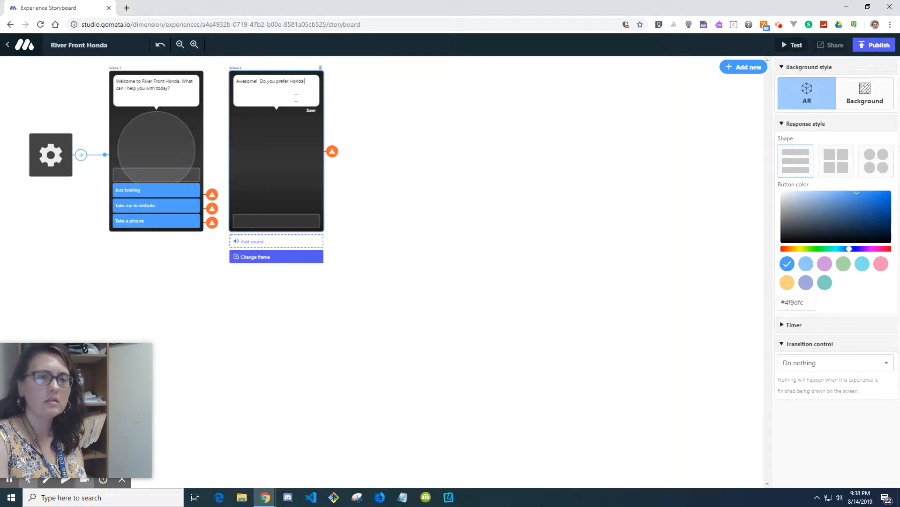
pyautogui.write(', Polaris or looking for something used?')
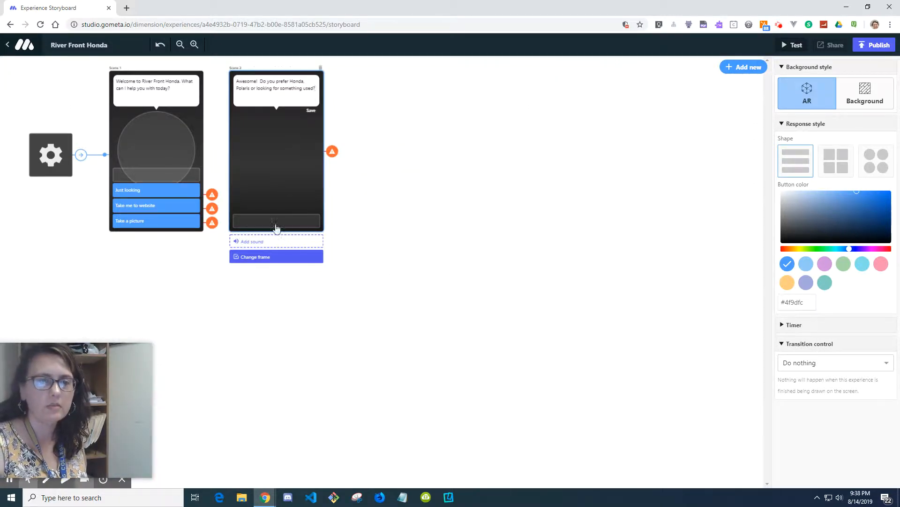
# Step: Add three text response buttons to the second scene labeled Honda, Polaris and Used
pyautogui.click(292, 228)
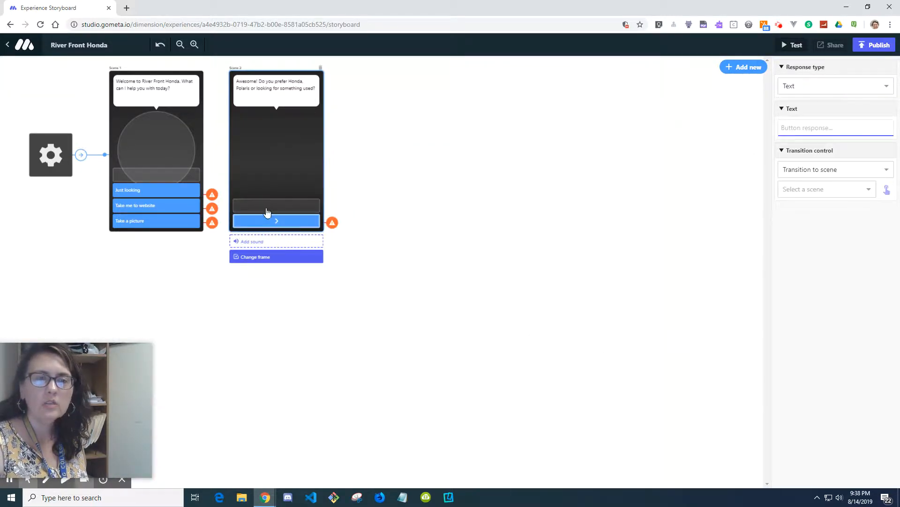
pyautogui.write('Honda')
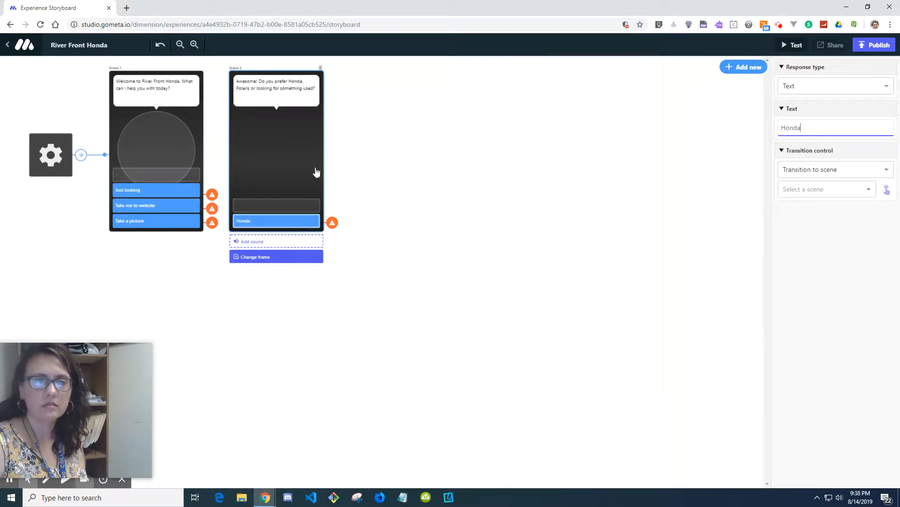
pyautogui.click(292, 204)
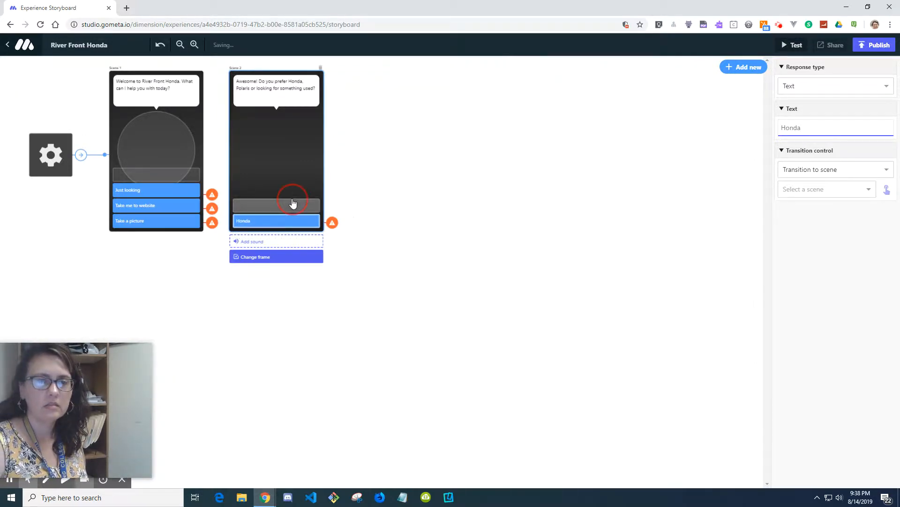
pyautogui.write('Polaris')
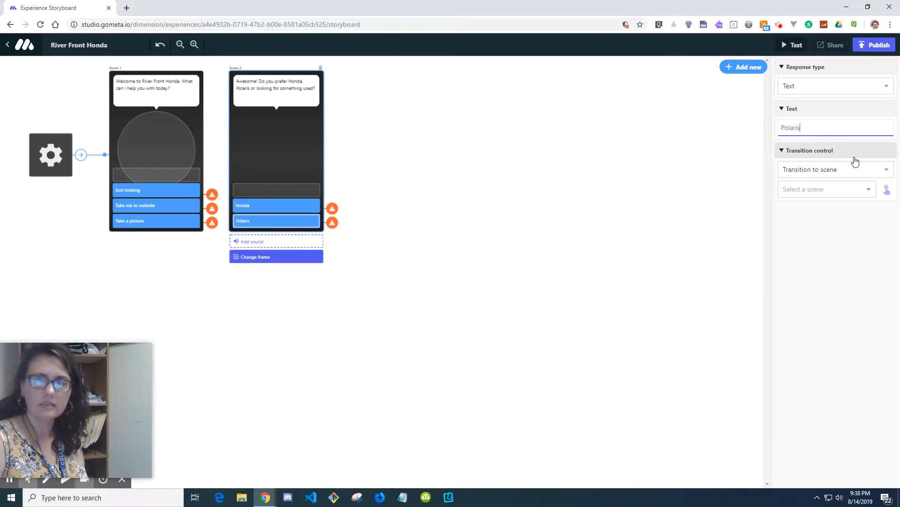
pyautogui.click(261, 188)
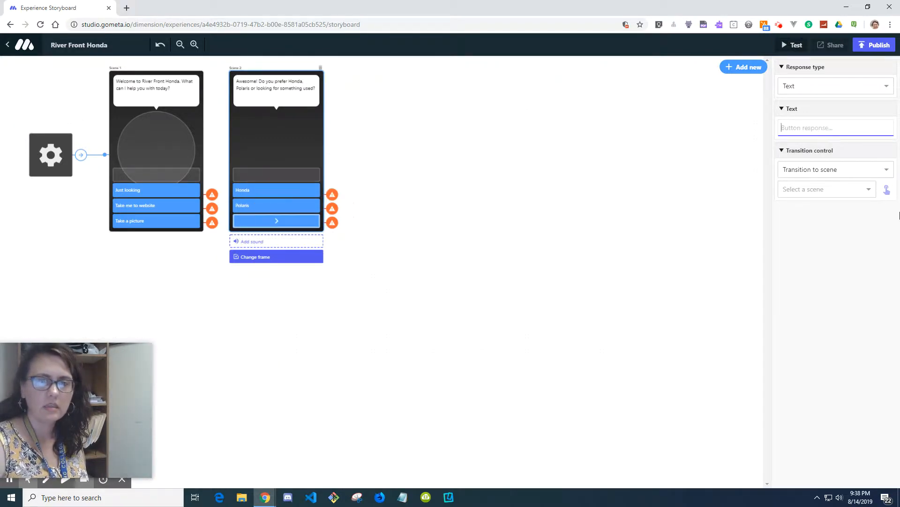
pyautogui.write('Used')
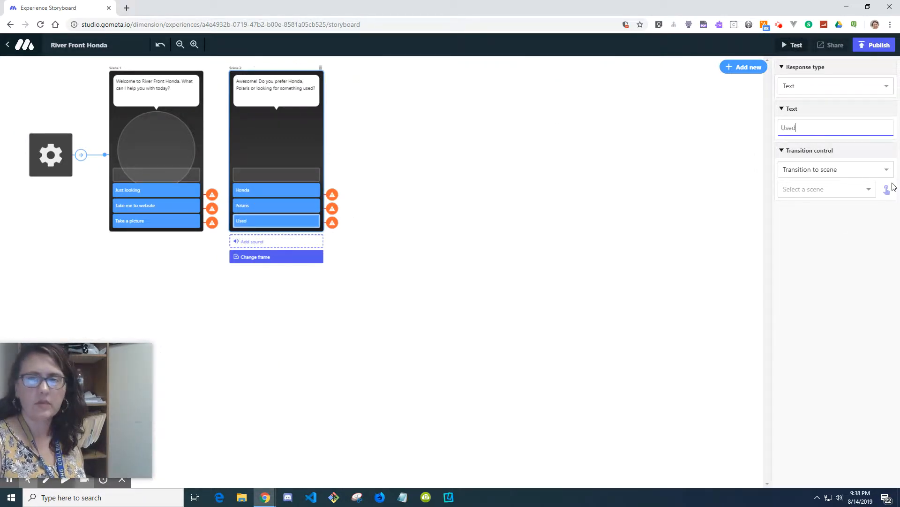
pyautogui.click(403, 293)
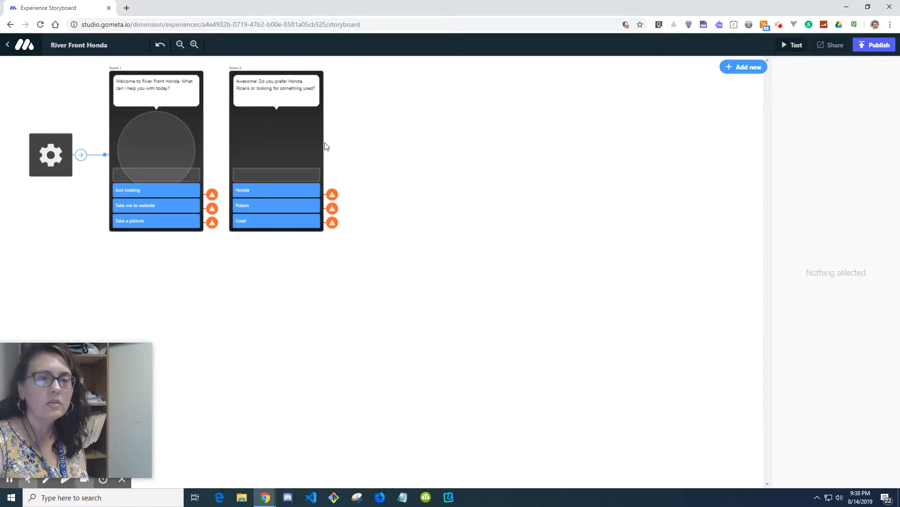
pyautogui.click(752, 68)
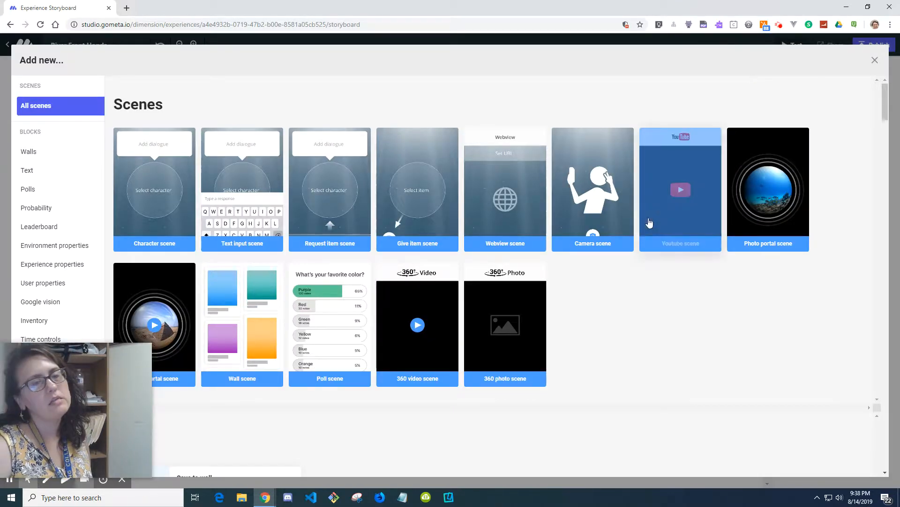
pyautogui.click(875, 60)
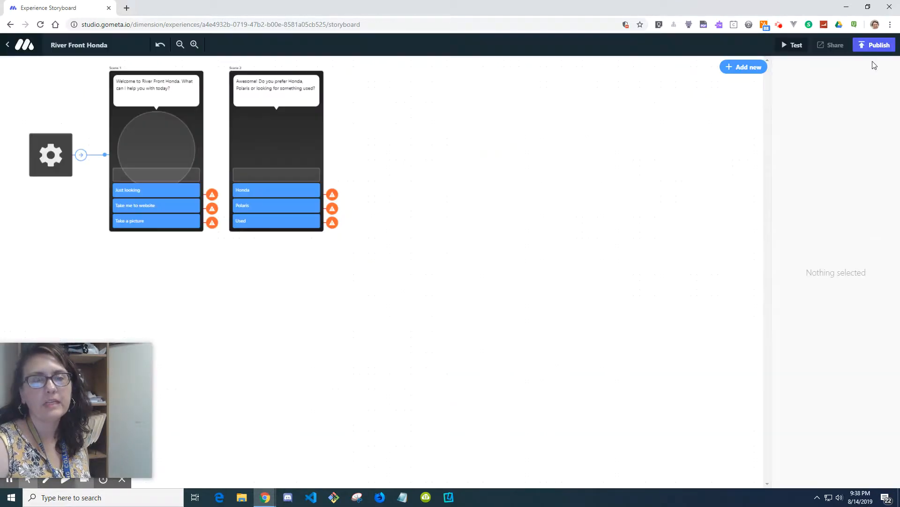
pyautogui.click(280, 131)
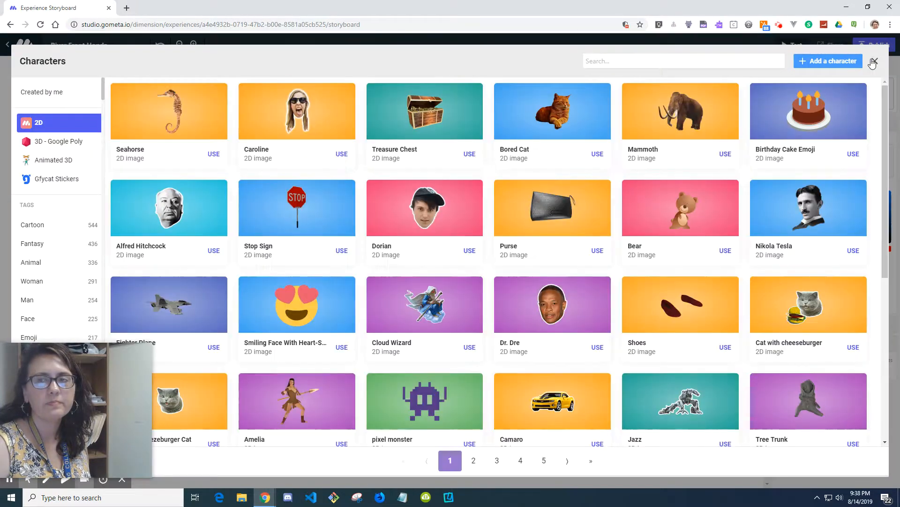
pyautogui.click(874, 60)
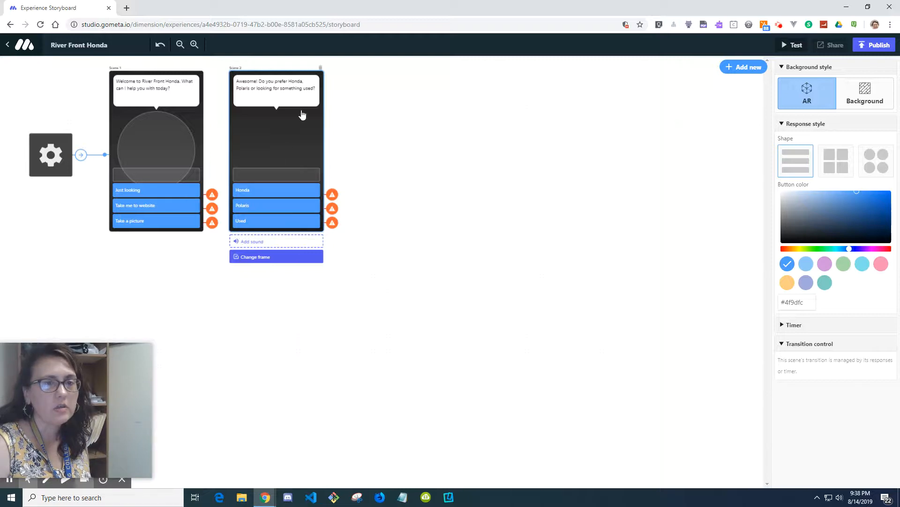
pyautogui.click(242, 68)
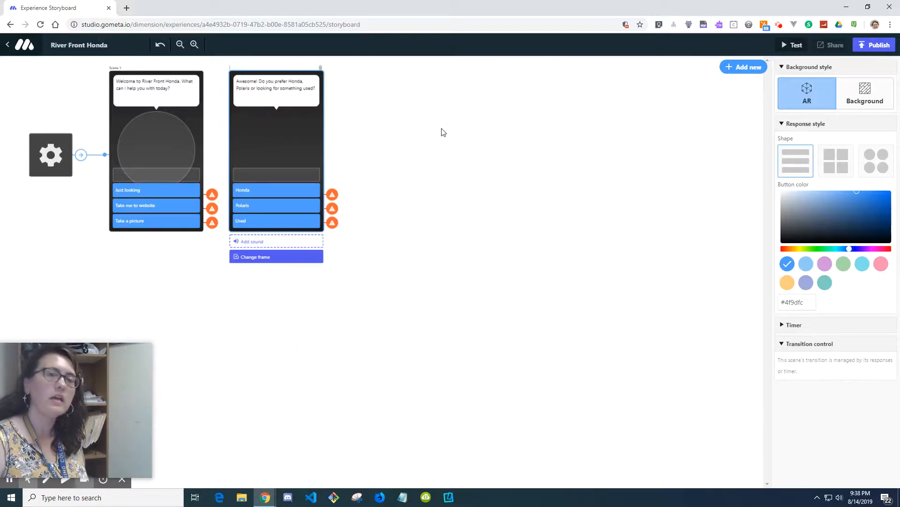
pyautogui.click(197, 48)
pyautogui.click(193, 44)
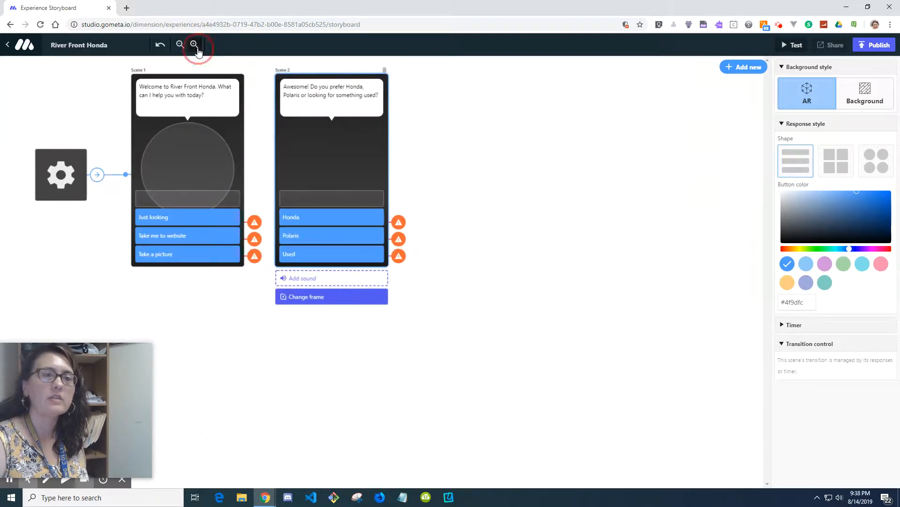
pyautogui.click(194, 45)
pyautogui.click(194, 44)
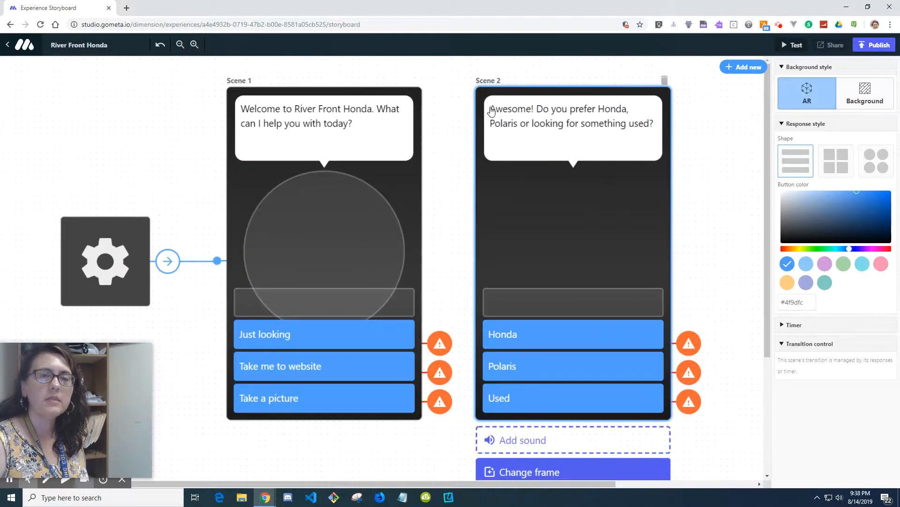
# Step: Rename the second scene to Just Looking
pyautogui.click(498, 83)
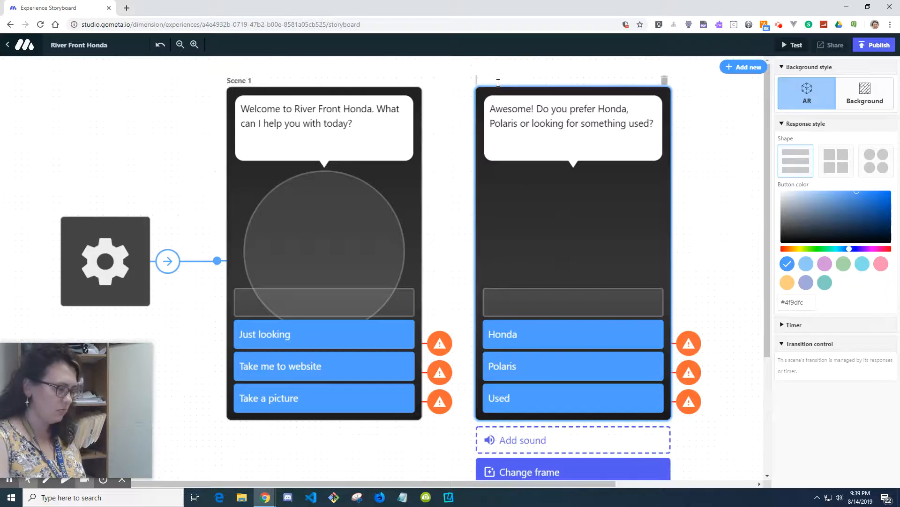
pyautogui.write('Just Looking')
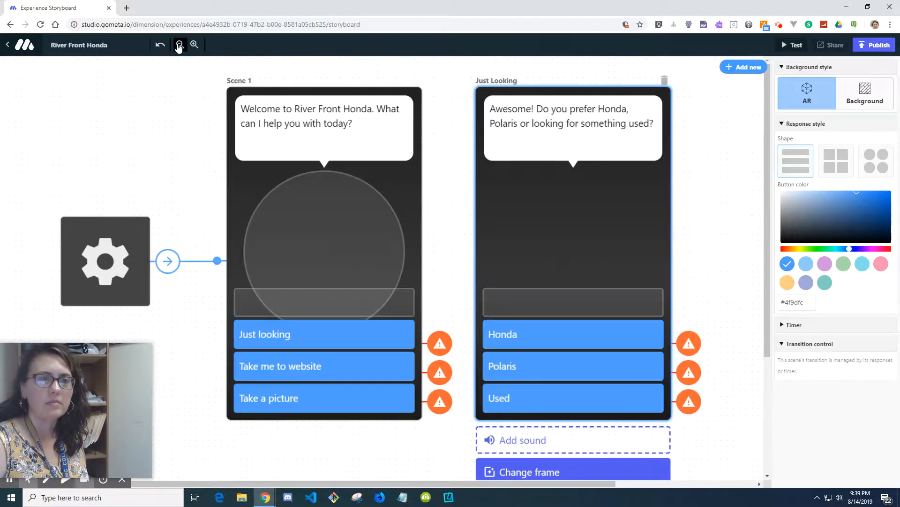
# Step: Add a Webview scene to the storyboard and place it below the Just Looking scene
pyautogui.click(180, 45)
pyautogui.click(180, 45)
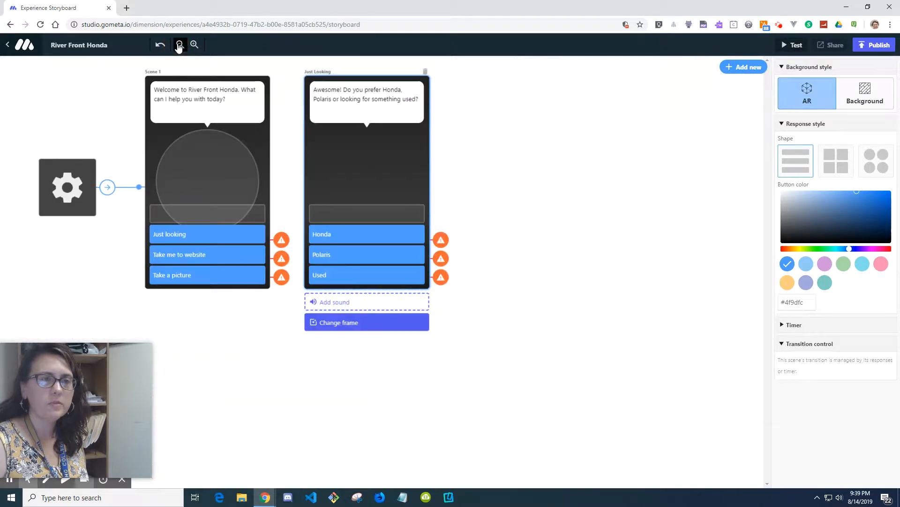
pyautogui.click(179, 47)
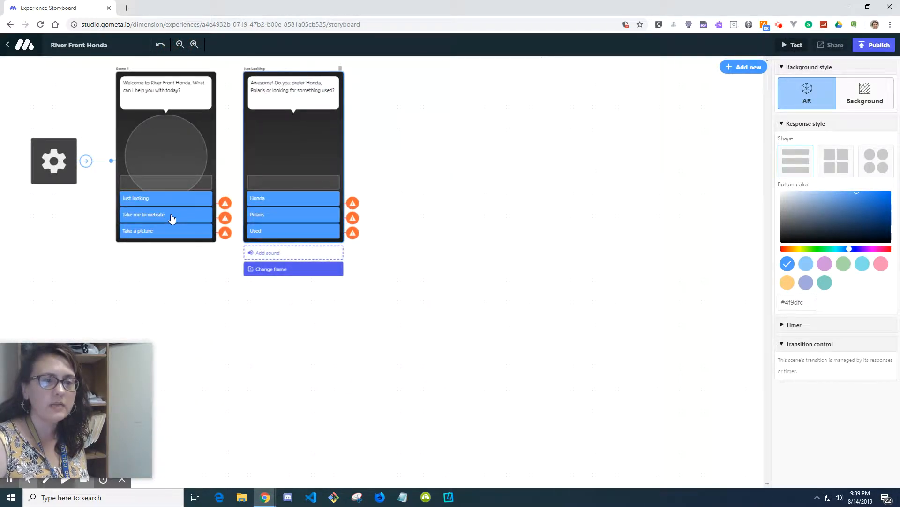
pyautogui.click(739, 71)
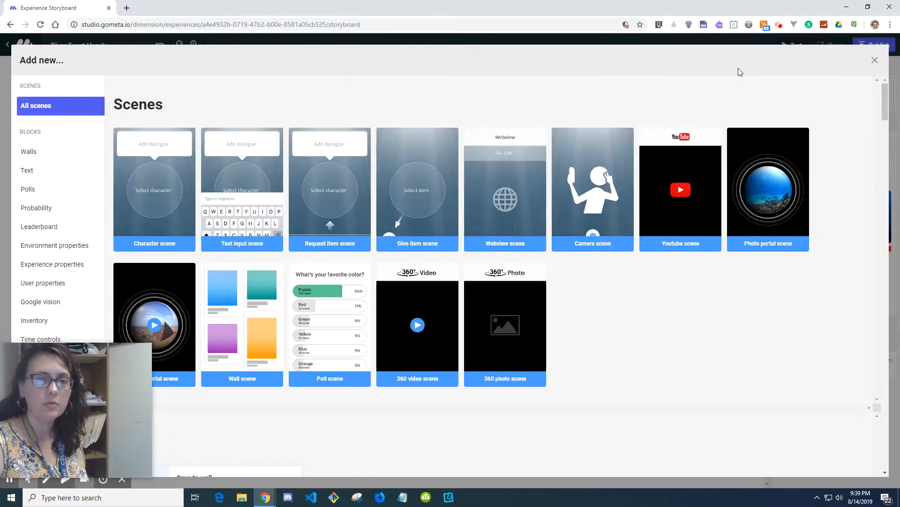
pyautogui.click(525, 196)
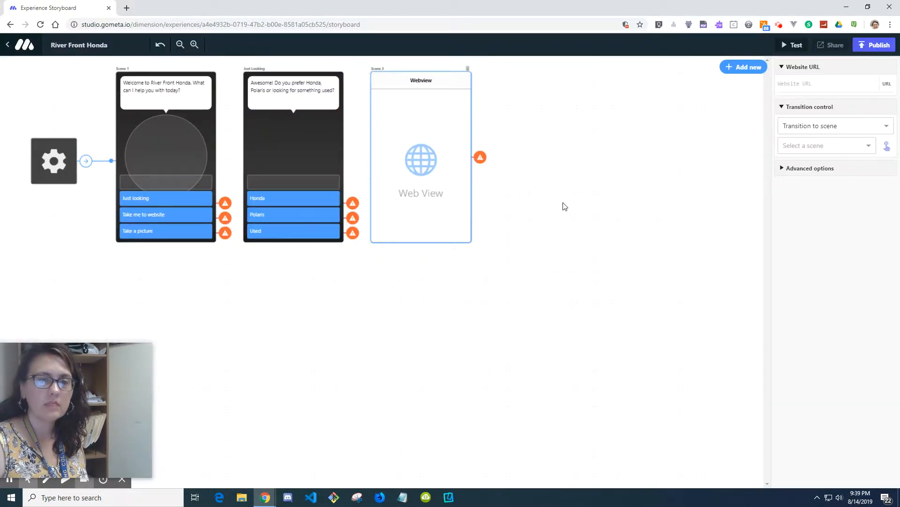
pyautogui.moveTo(454, 125); pyautogui.dragTo(328, 318)
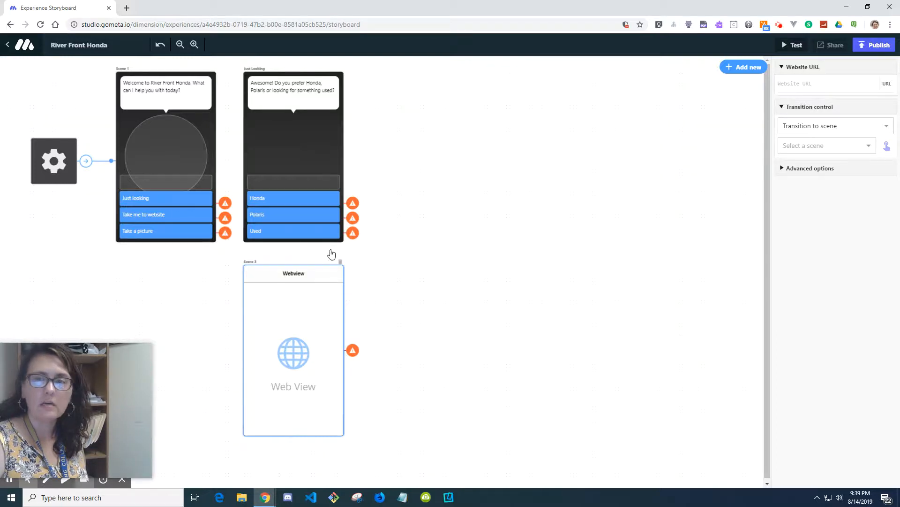
# Step: Open riverfronthonda.com in a new browser tab and copy its web address
pyautogui.click(815, 84)
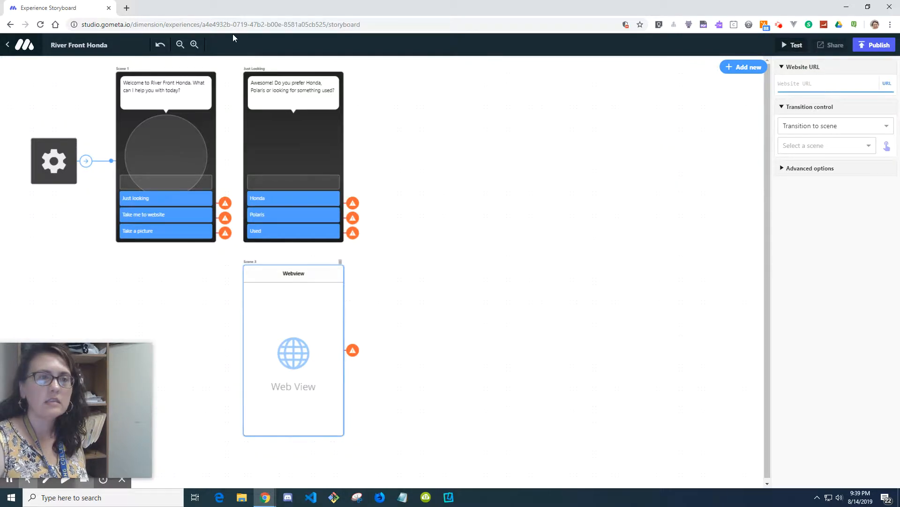
pyautogui.click(127, 8)
pyautogui.write('r')
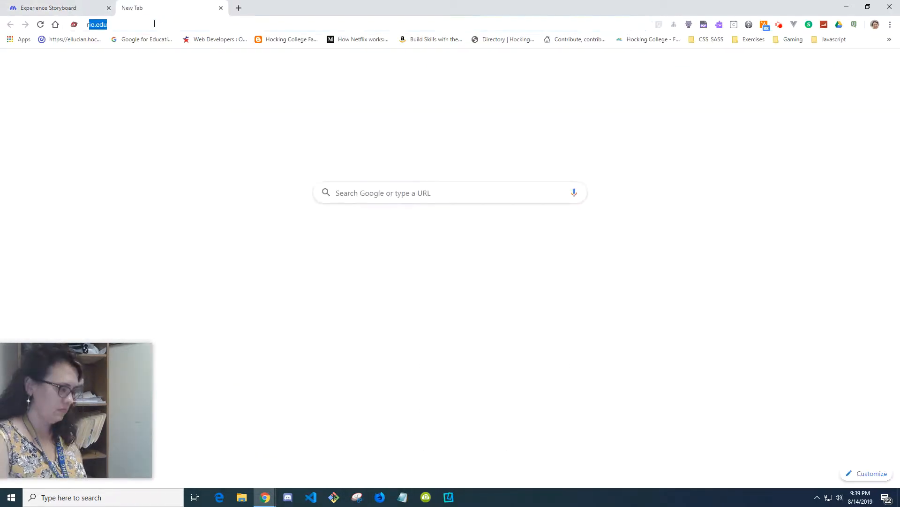
pyautogui.write('iverfronthonda.com')
pyautogui.press('Return')
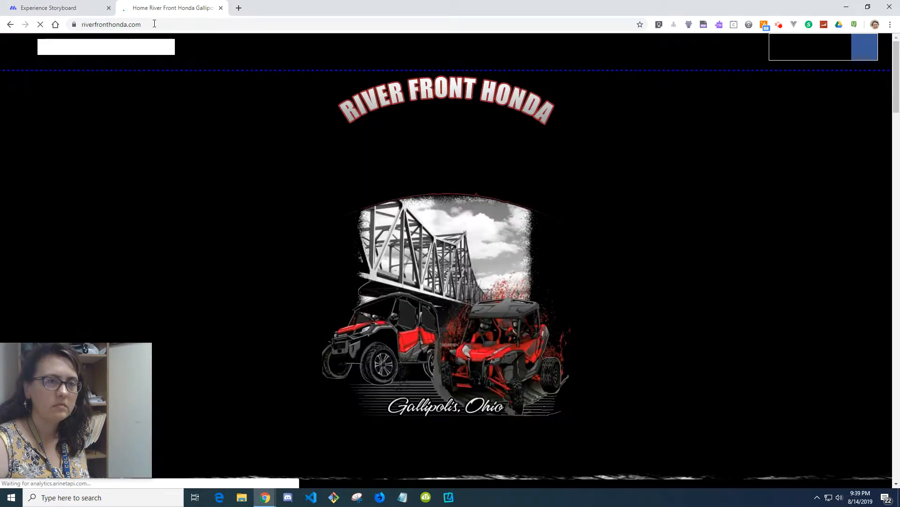
pyautogui.click(154, 24)
pyautogui.hotkey('ctrl', 'c')
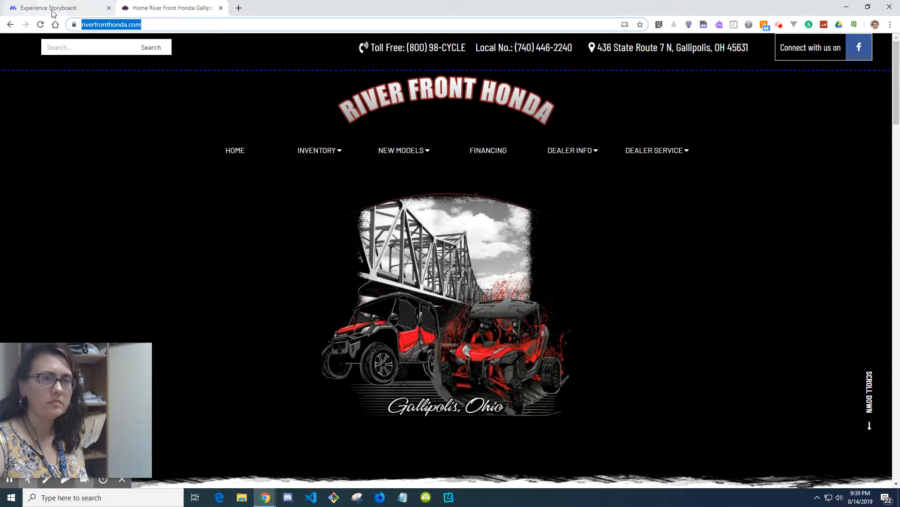
# Step: Paste the River Front Honda web address into the webview scene's website URL
pyautogui.click(86, 5)
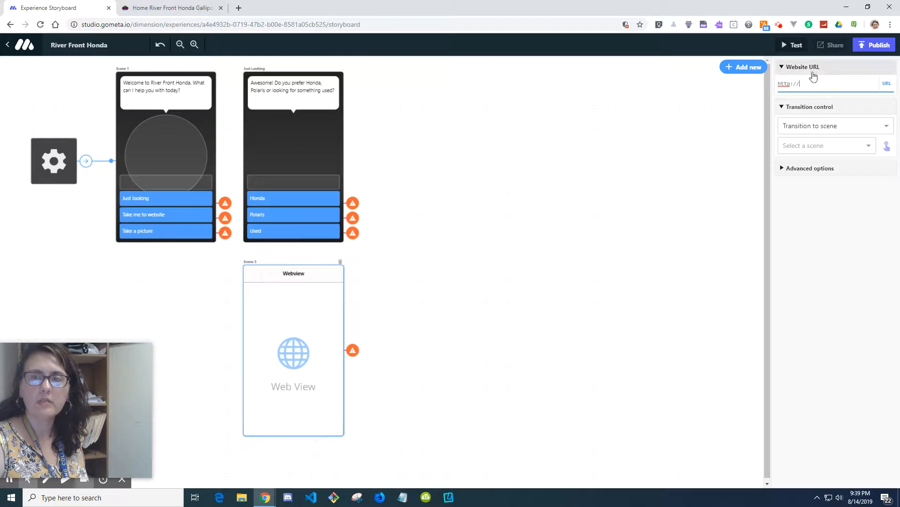
pyautogui.click(314, 319)
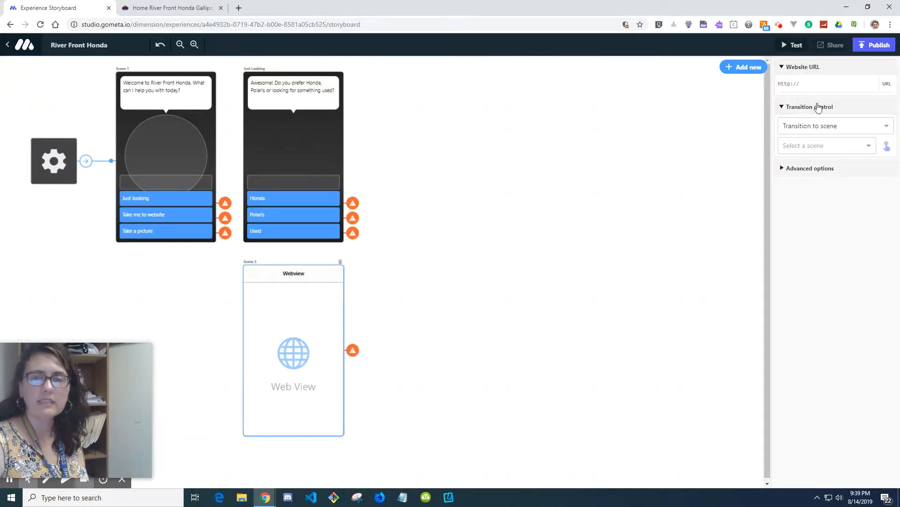
pyautogui.click(817, 78)
pyautogui.hotkey('ctrl', 'v')
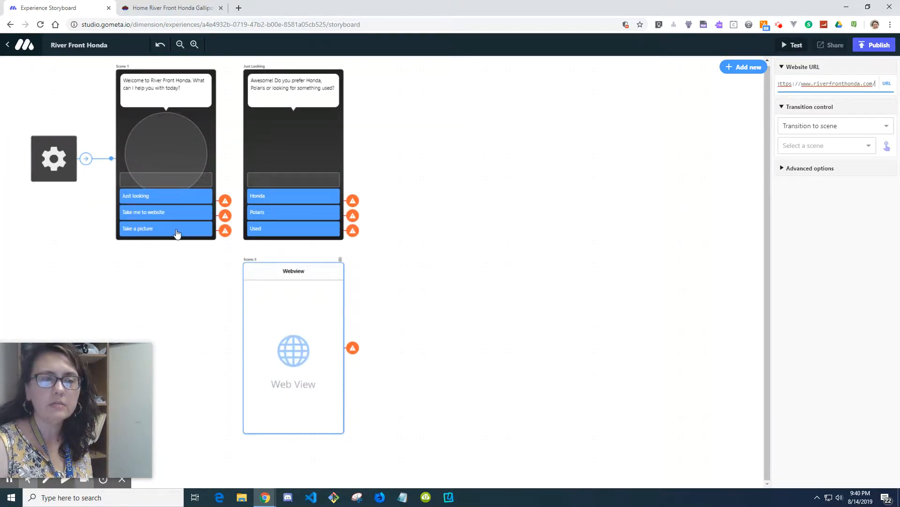
# Step: Add a Camera scene and place it below the webview scene
pyautogui.click(751, 72)
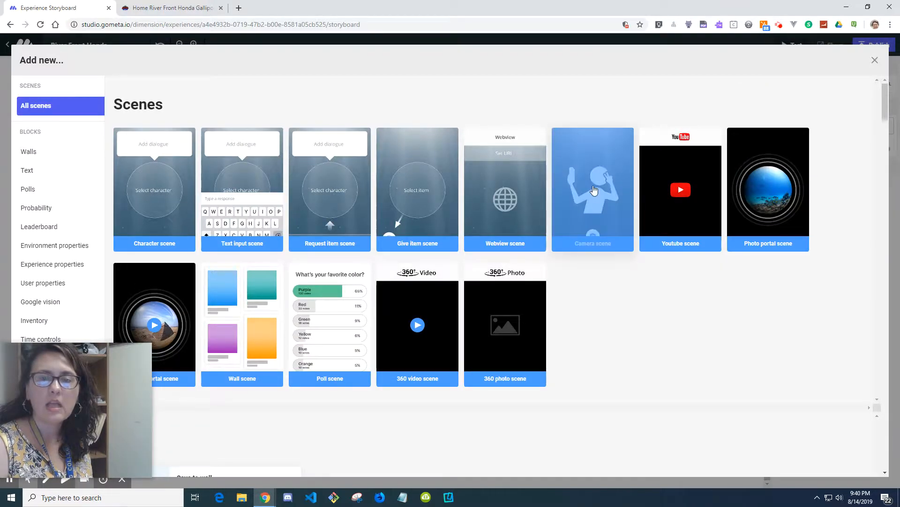
pyautogui.click(594, 189)
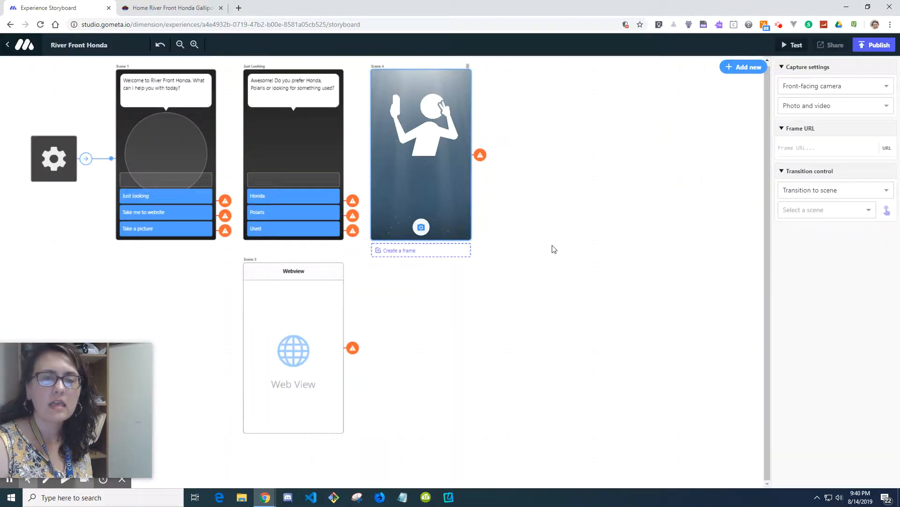
pyautogui.moveTo(446, 195); pyautogui.dragTo(302, 486)
pyautogui.click(180, 44)
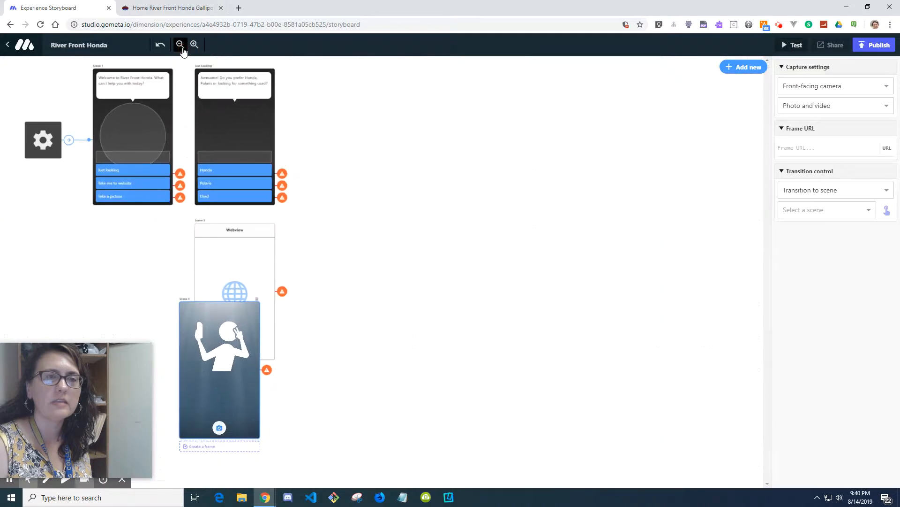
pyautogui.click(180, 44)
pyautogui.moveTo(186, 302); pyautogui.dragTo(190, 371)
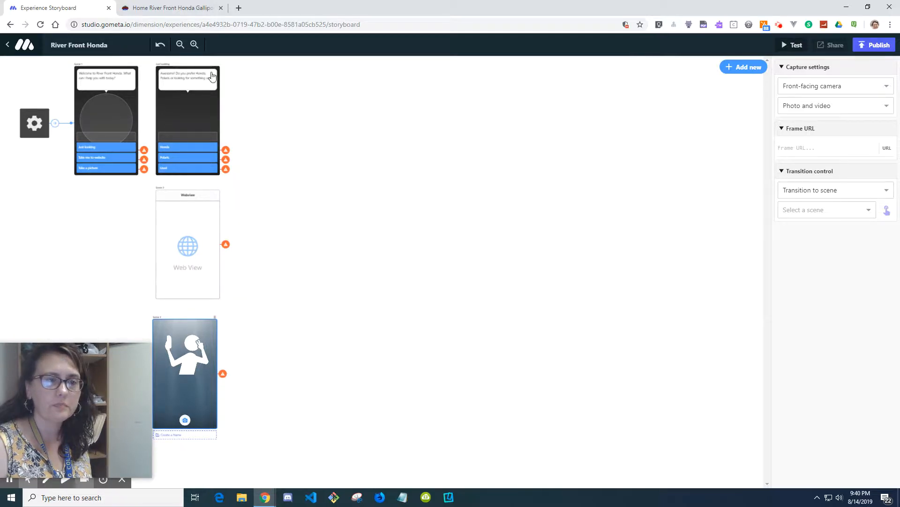
# Step: Rename the webview scene to Take me to website
pyautogui.click(195, 45)
pyautogui.click(196, 45)
pyautogui.click(197, 45)
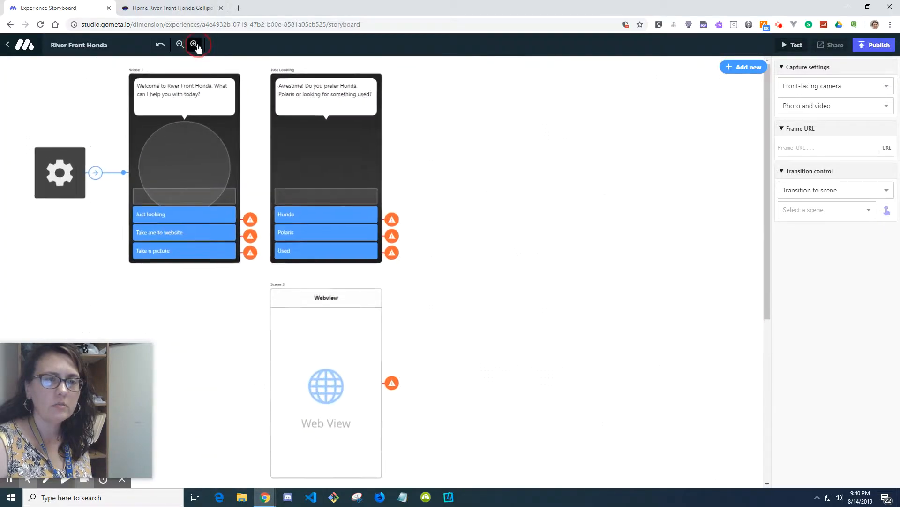
pyautogui.click(196, 45)
pyautogui.click(197, 45)
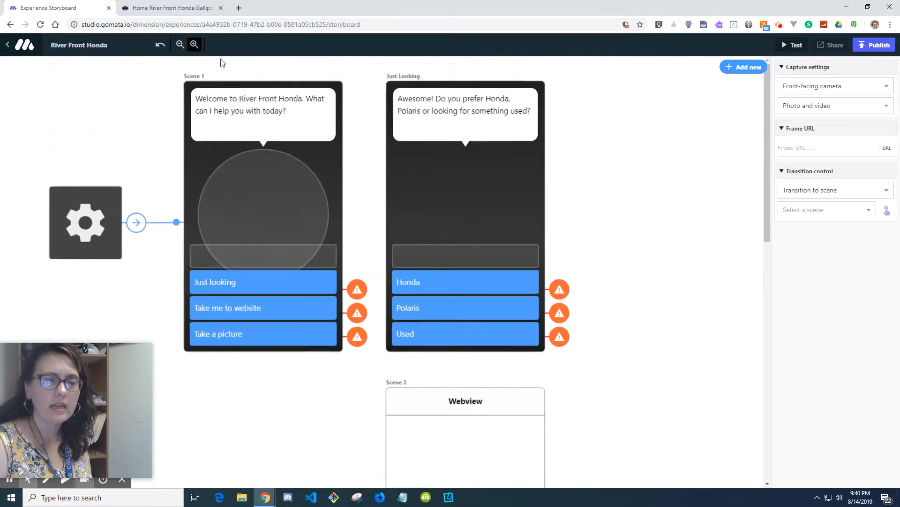
pyautogui.click(398, 384)
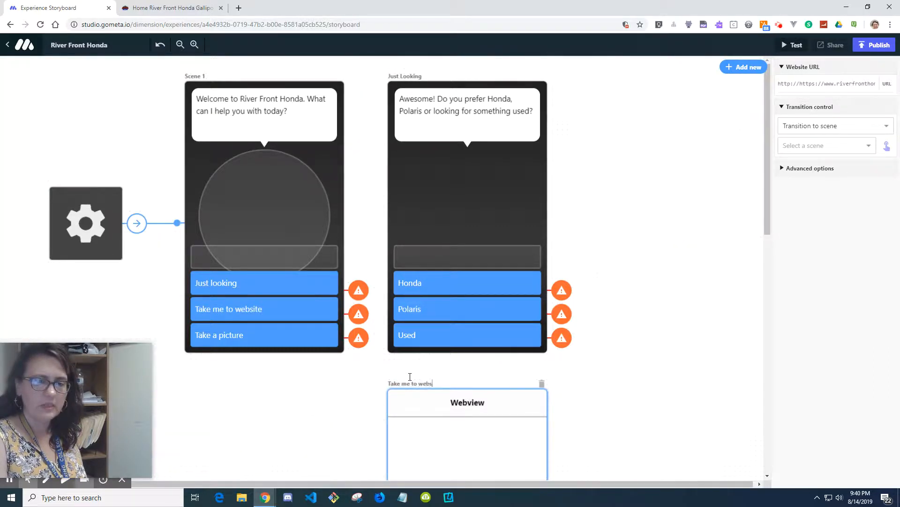
pyautogui.click(474, 373)
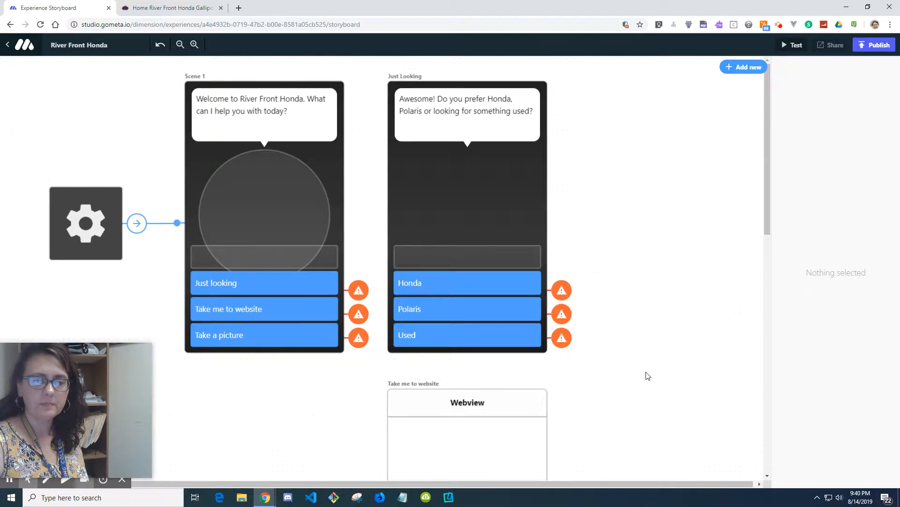
# Step: Rename the camera scene to Take a picture
pyautogui.scroll(-7, 648, 375)
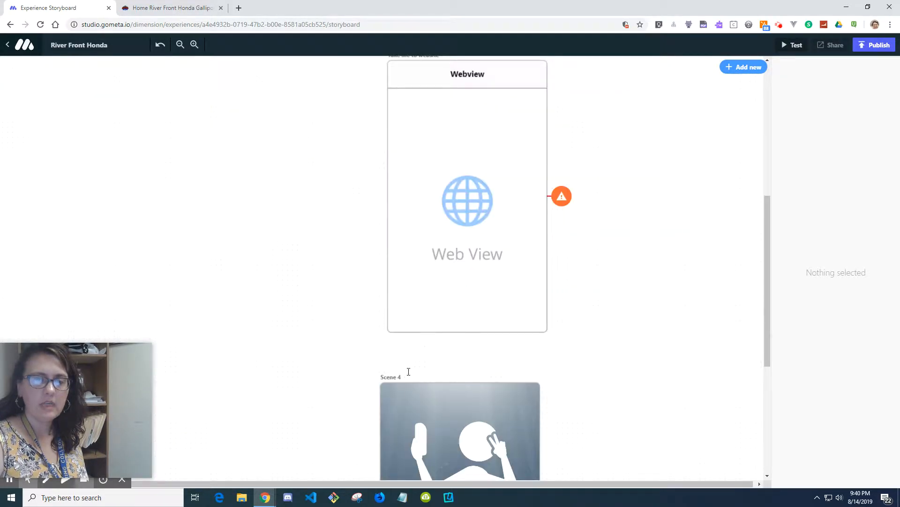
pyautogui.scroll(3, 297, 311)
pyautogui.scroll(-3, 708, 412)
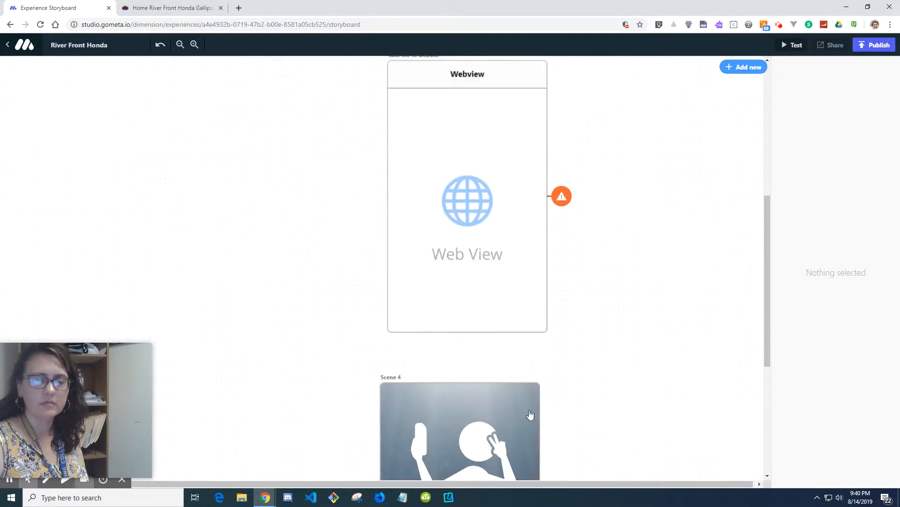
pyautogui.click(411, 374)
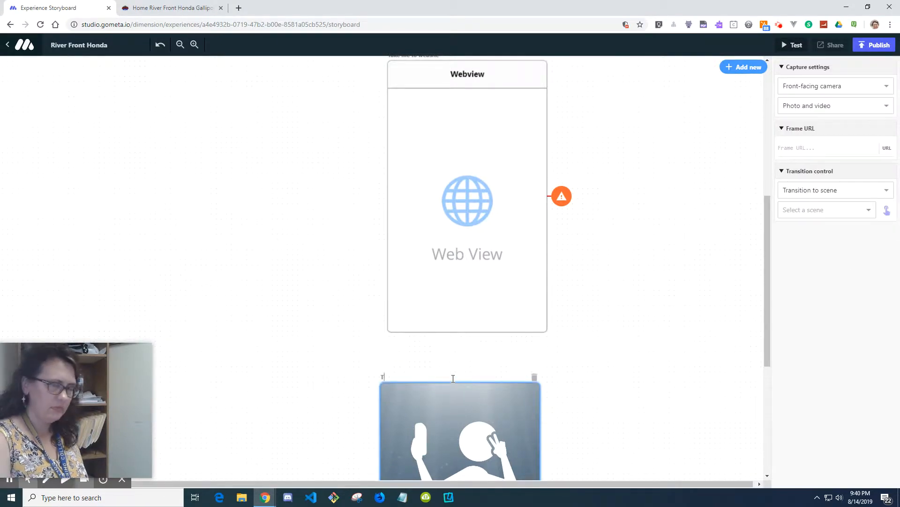
pyautogui.click(587, 332)
# Step: Add a Poll scene and place it to the right of the Just Looking scene
pyautogui.scroll(6, 352, 328)
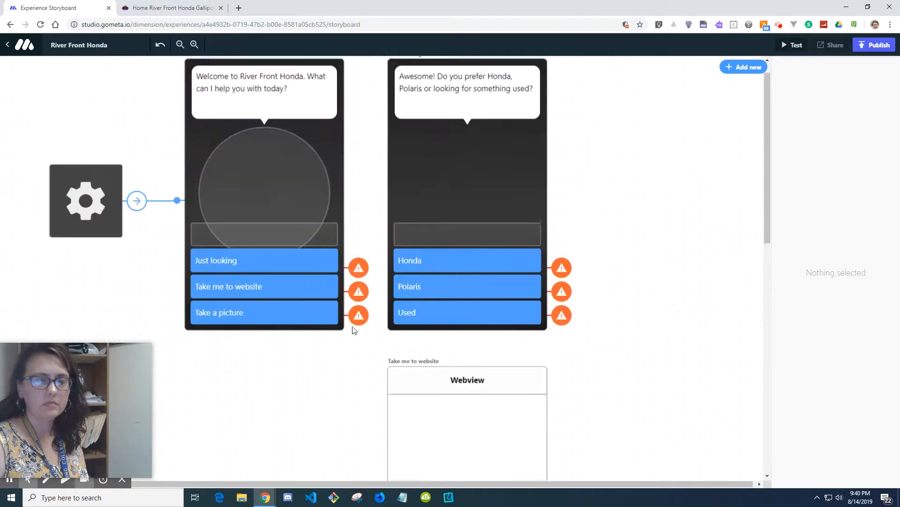
pyautogui.click(179, 45)
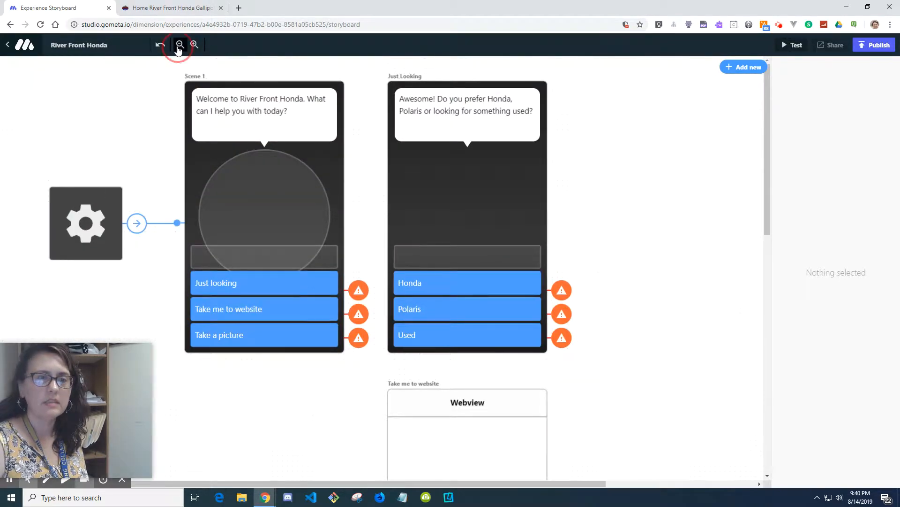
pyautogui.click(179, 45)
pyautogui.click(179, 46)
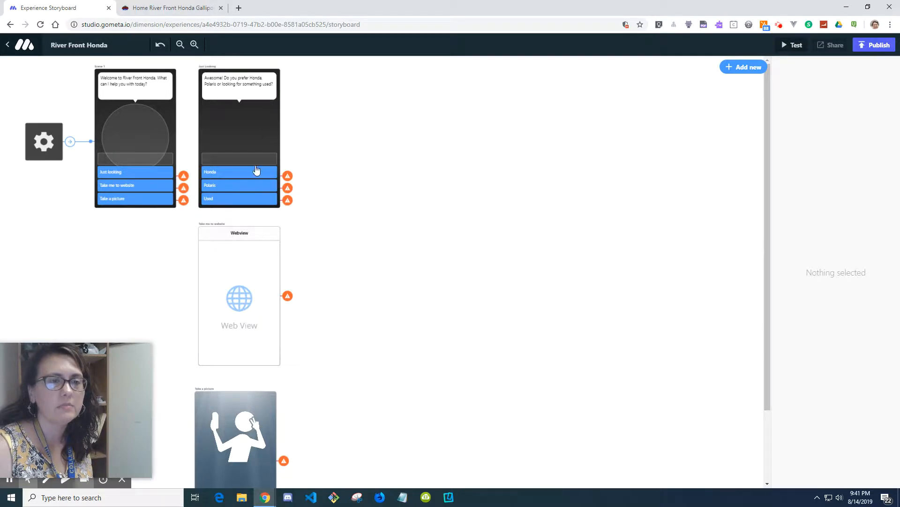
pyautogui.click(736, 68)
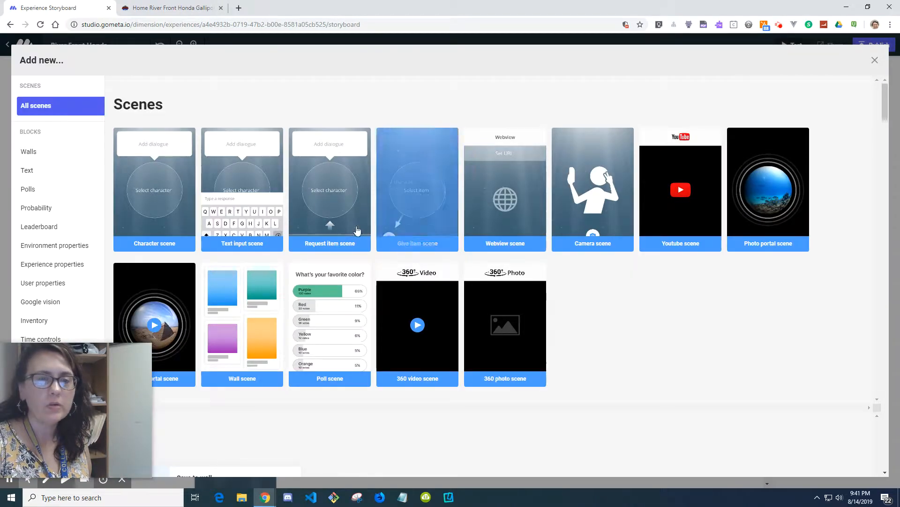
pyautogui.click(327, 327)
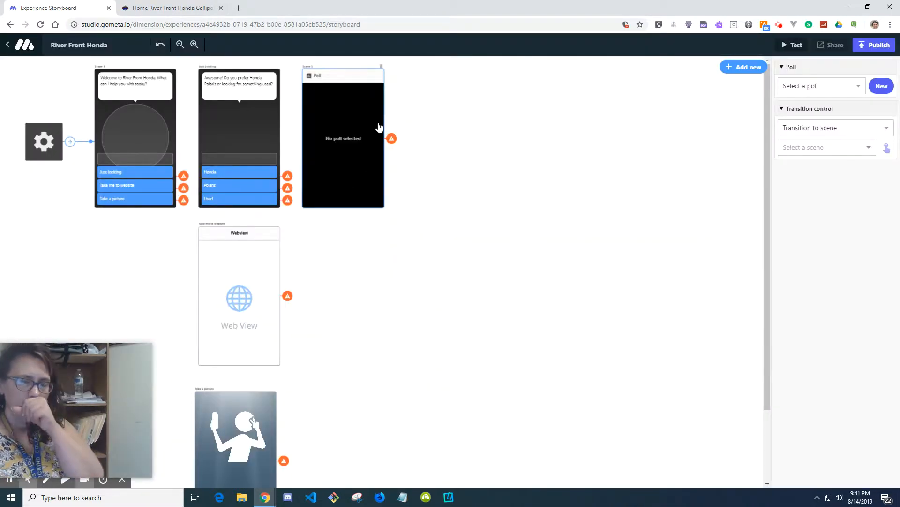
pyautogui.moveTo(348, 115); pyautogui.dragTo(389, 120)
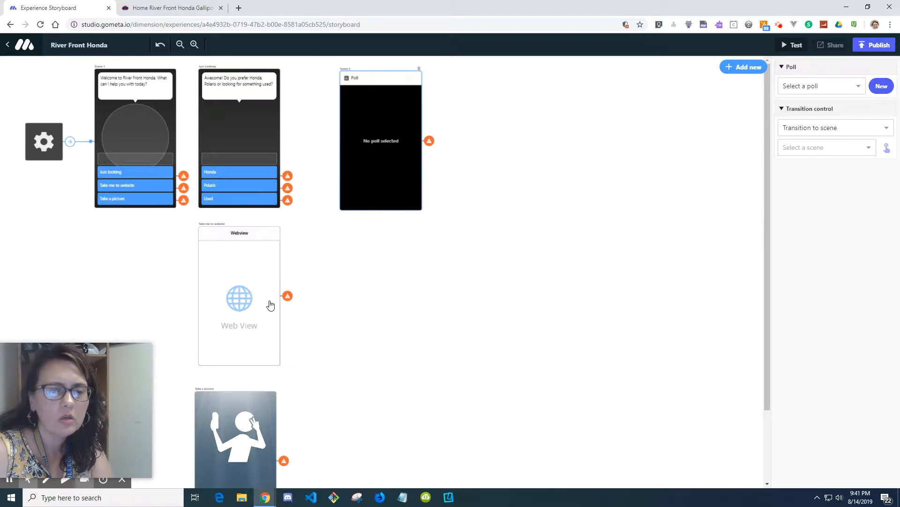
# Step: Add a Wall scene and place it to the right of the Take a picture scene
pyautogui.scroll(-1, 272, 304)
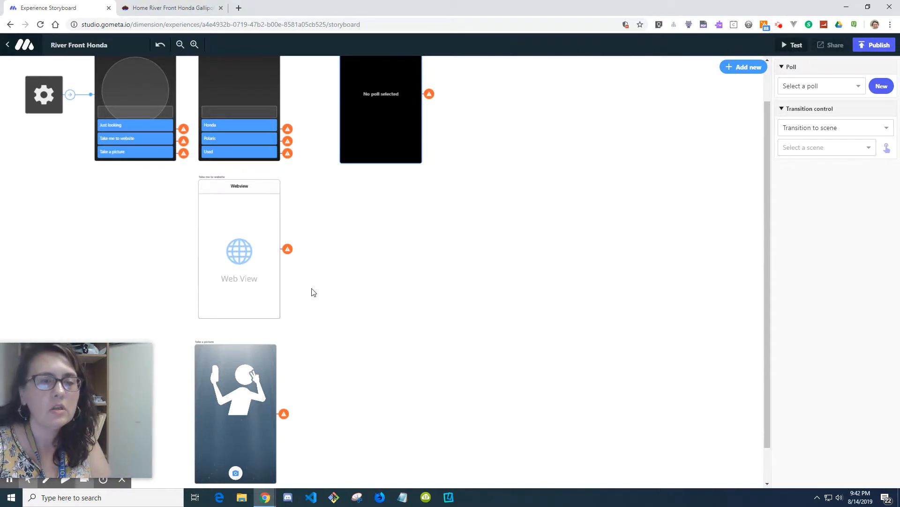
pyautogui.scroll(-1, 294, 358)
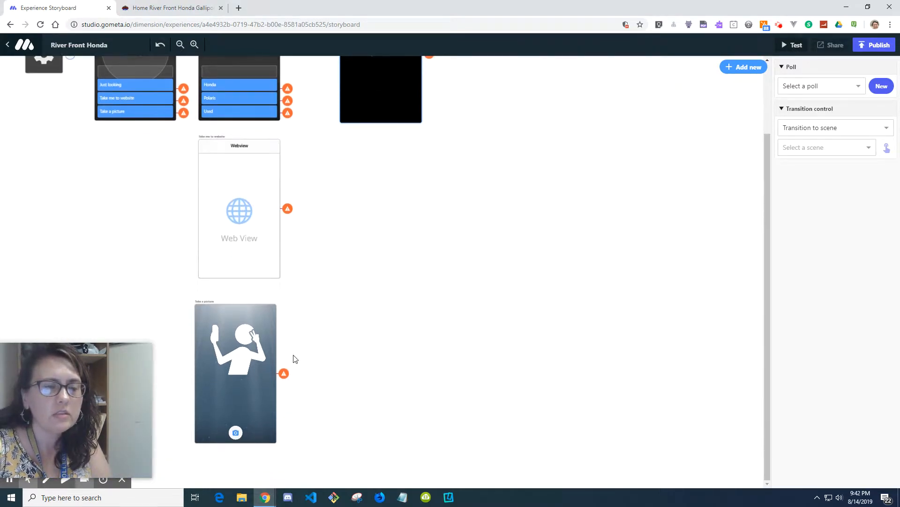
pyautogui.click(246, 381)
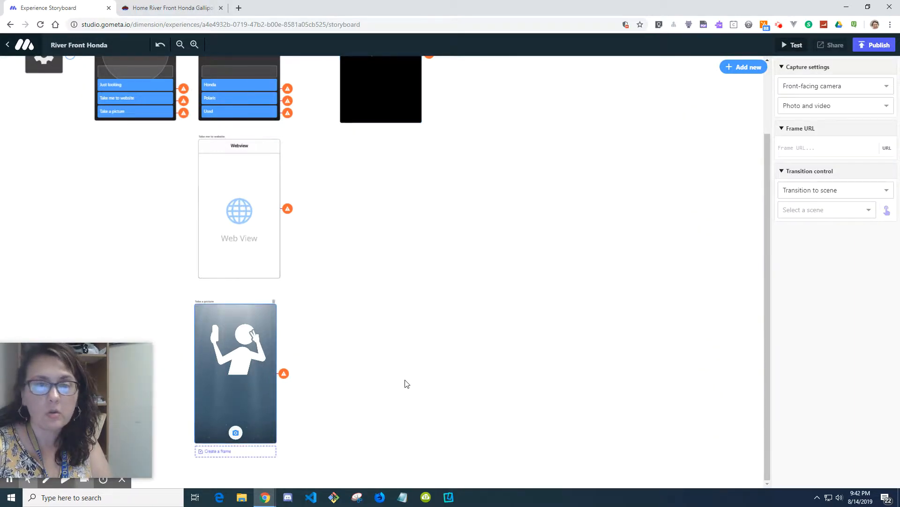
pyautogui.click(747, 68)
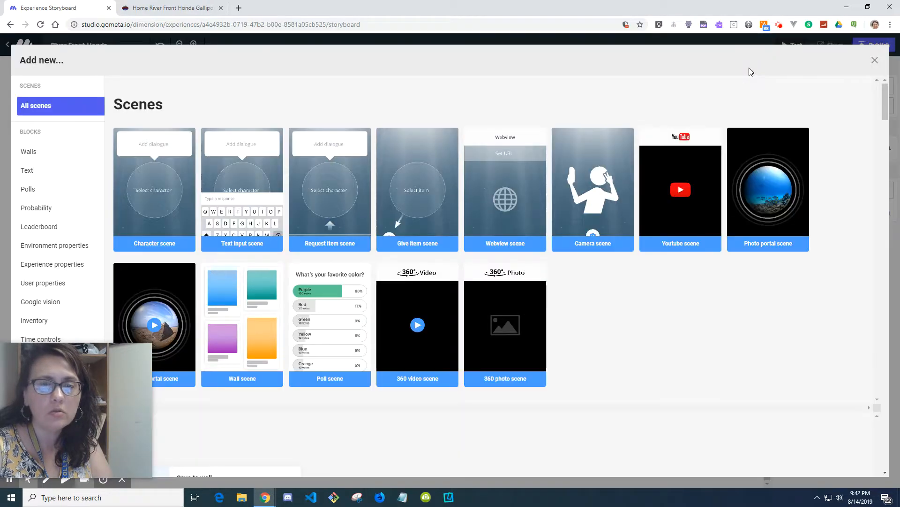
pyautogui.click(253, 315)
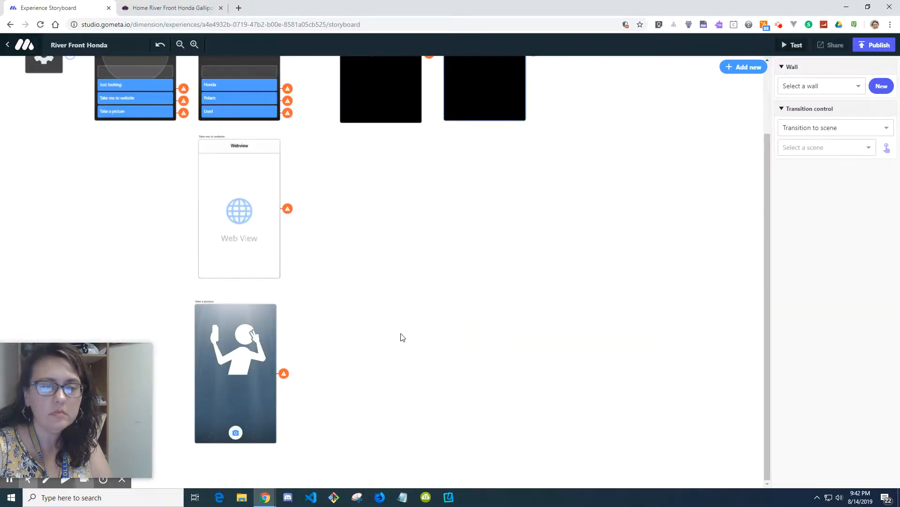
pyautogui.scroll(2, 545, 315)
pyautogui.moveTo(488, 100); pyautogui.dragTo(372, 433)
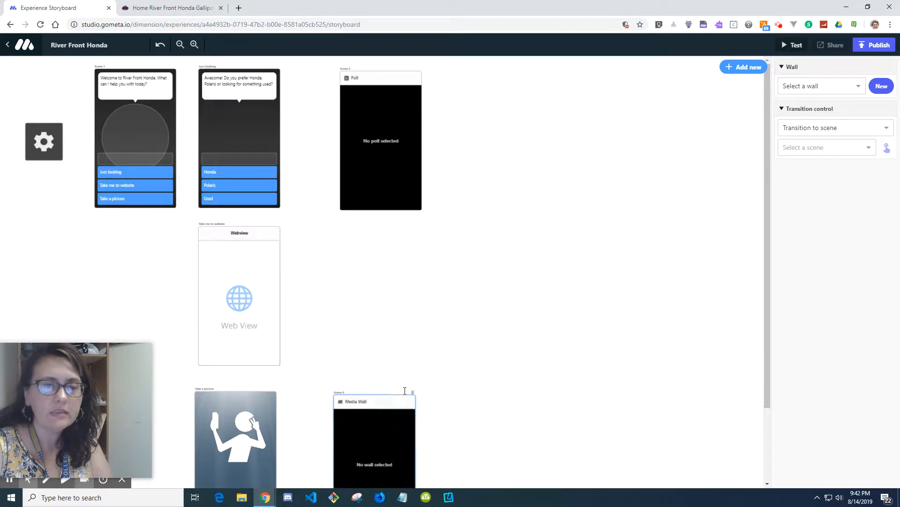
pyautogui.scroll(-1, 483, 373)
pyautogui.scroll(-2, 469, 368)
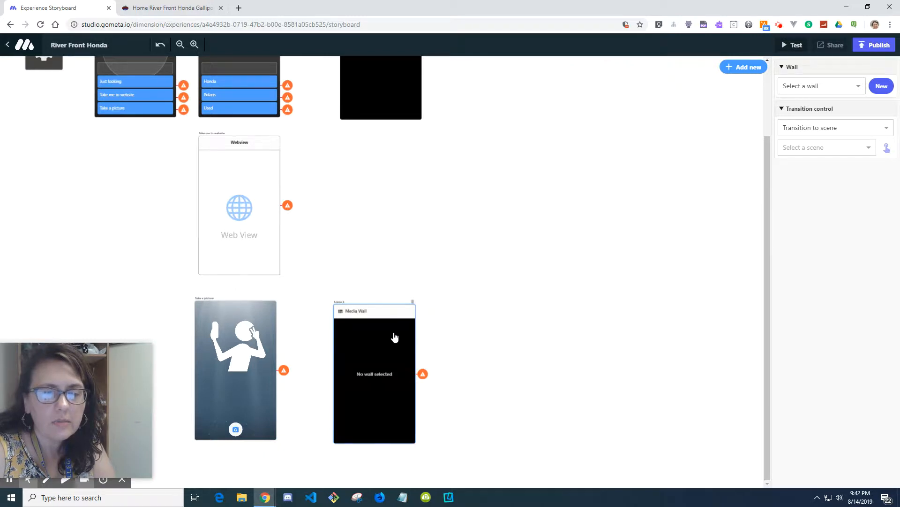
pyautogui.moveTo(383, 364); pyautogui.dragTo(393, 365)
pyautogui.scroll(2, 472, 351)
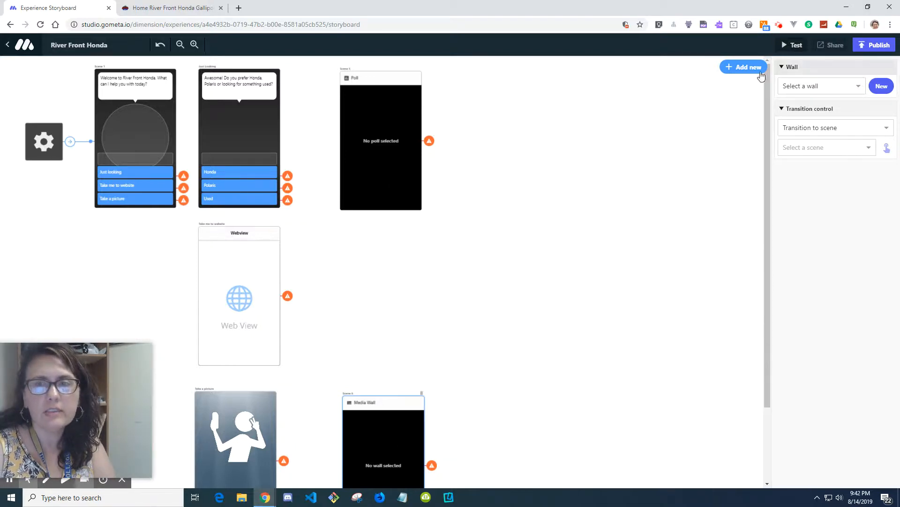
pyautogui.click(738, 70)
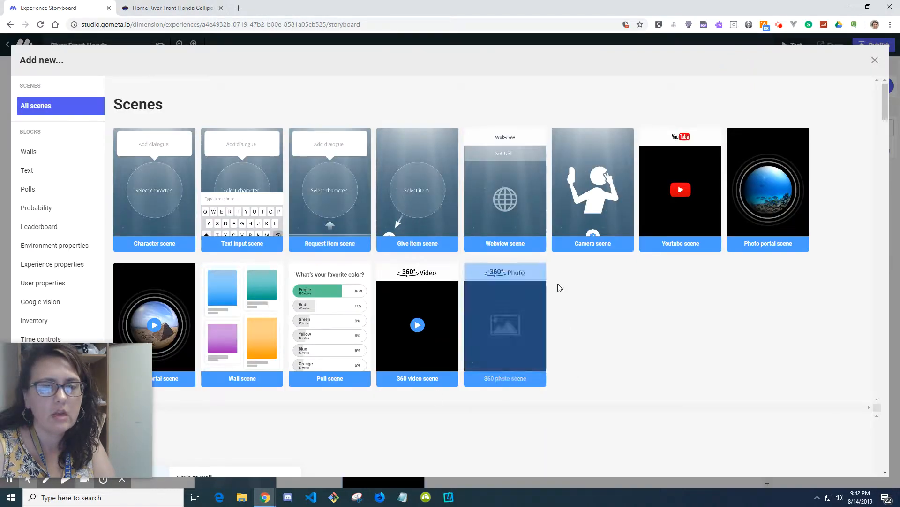
pyautogui.click(875, 61)
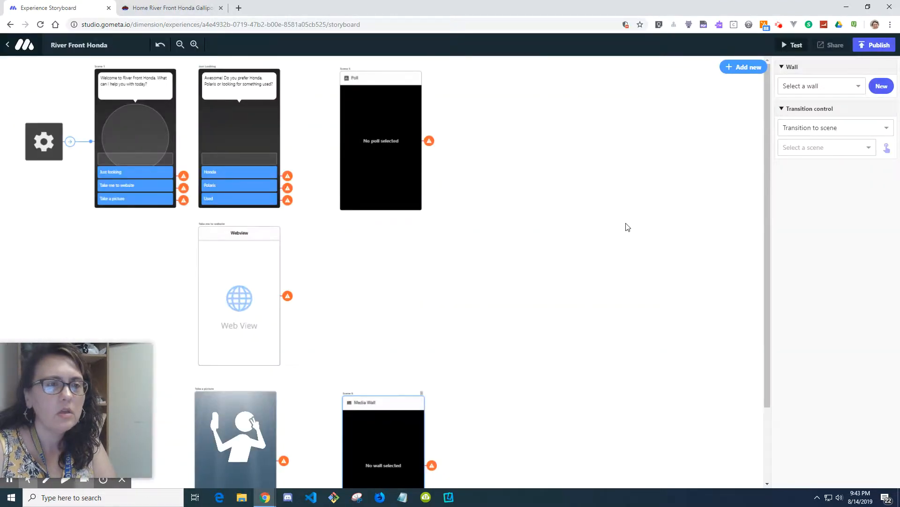
pyautogui.scroll(-1, 628, 227)
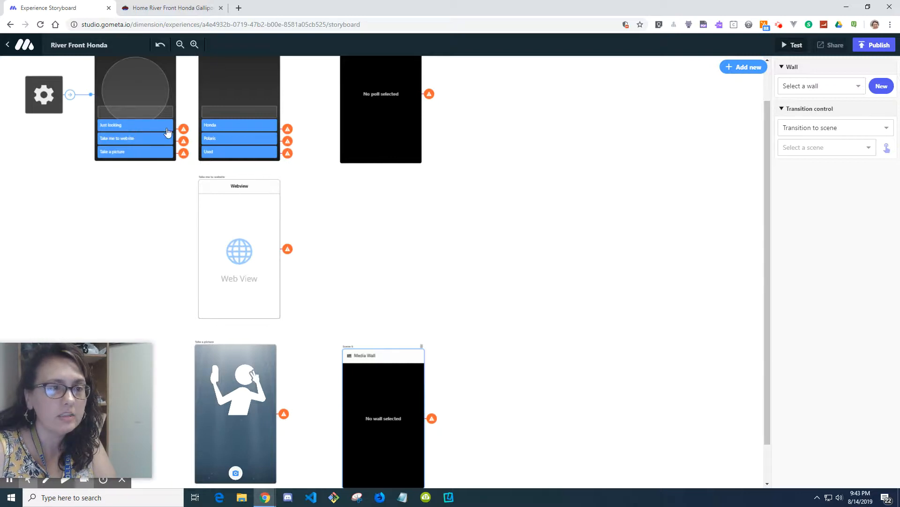
pyautogui.scroll(1, 484, 226)
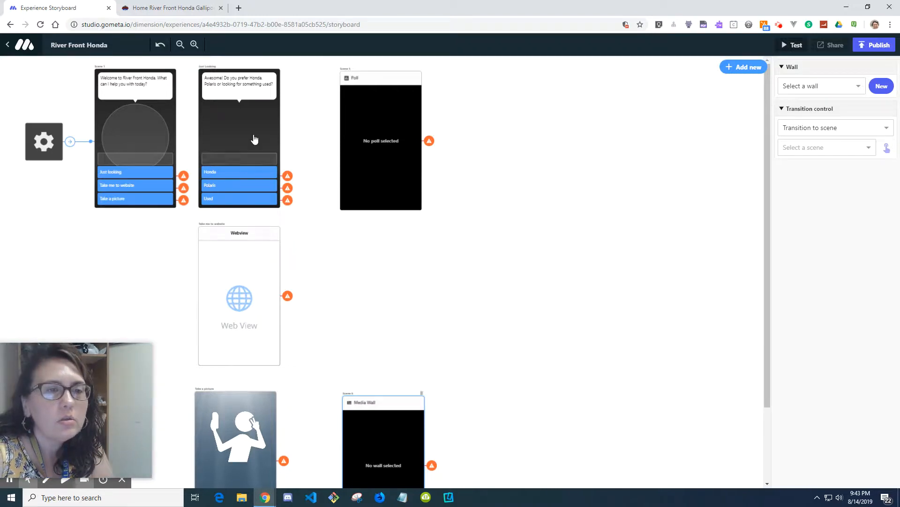
# Step: Link the welcome scene's Just looking response to the Just Looking scene
pyautogui.click(145, 177)
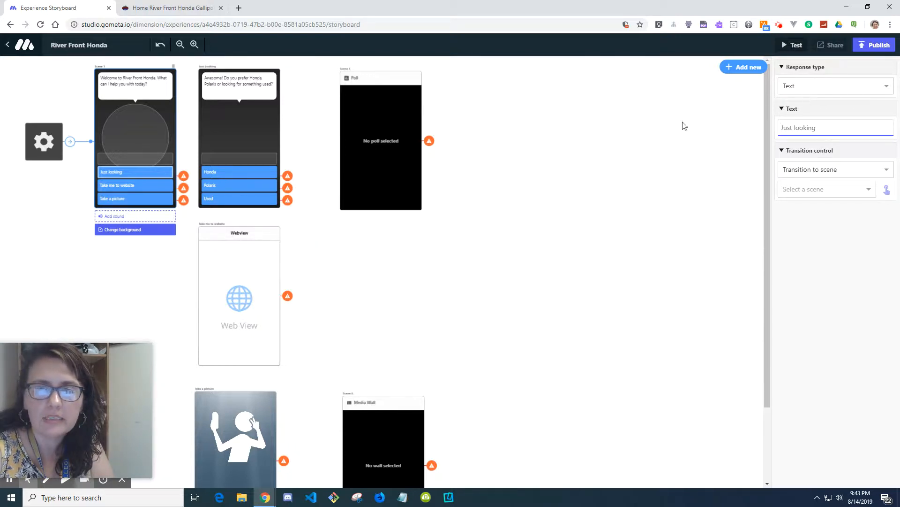
pyautogui.doubleClick(833, 135)
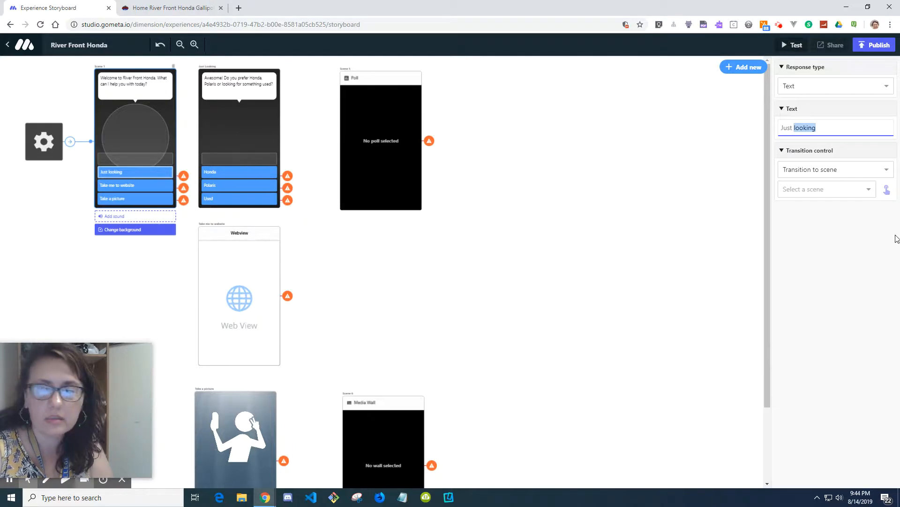
pyautogui.click(891, 175)
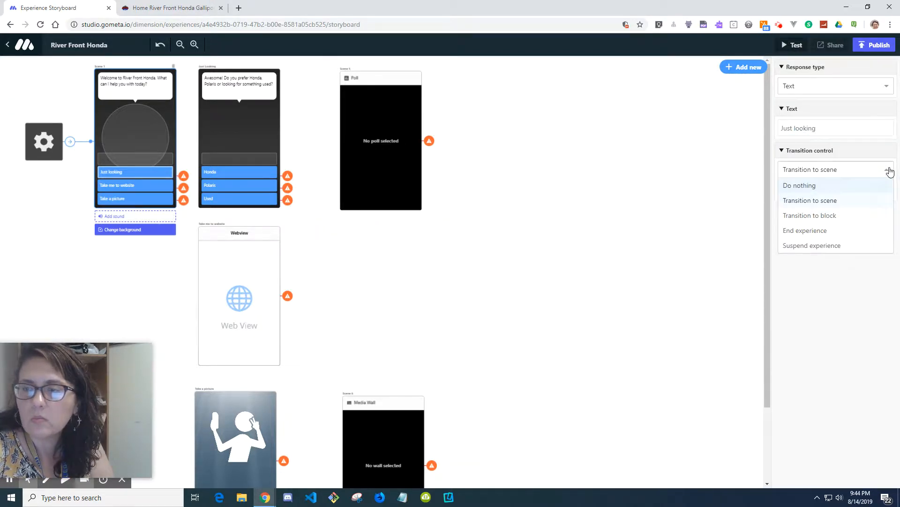
pyautogui.click(890, 173)
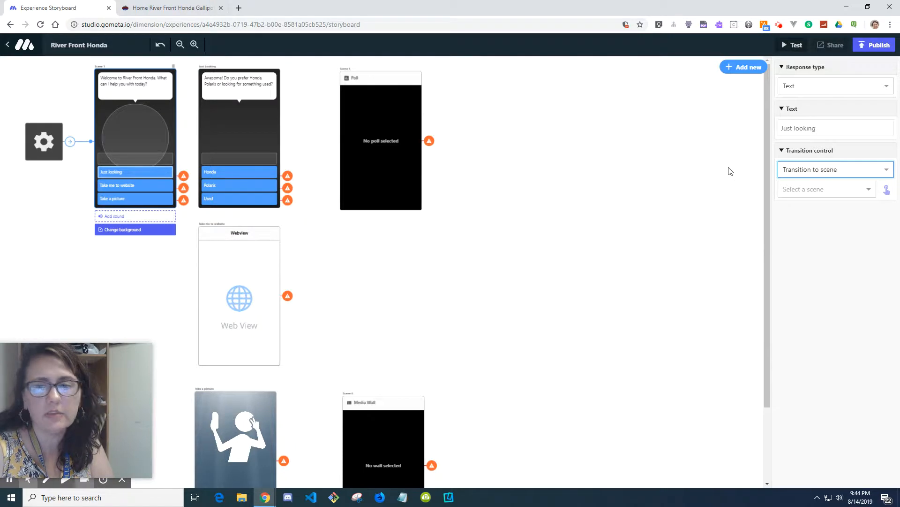
pyautogui.click(170, 109)
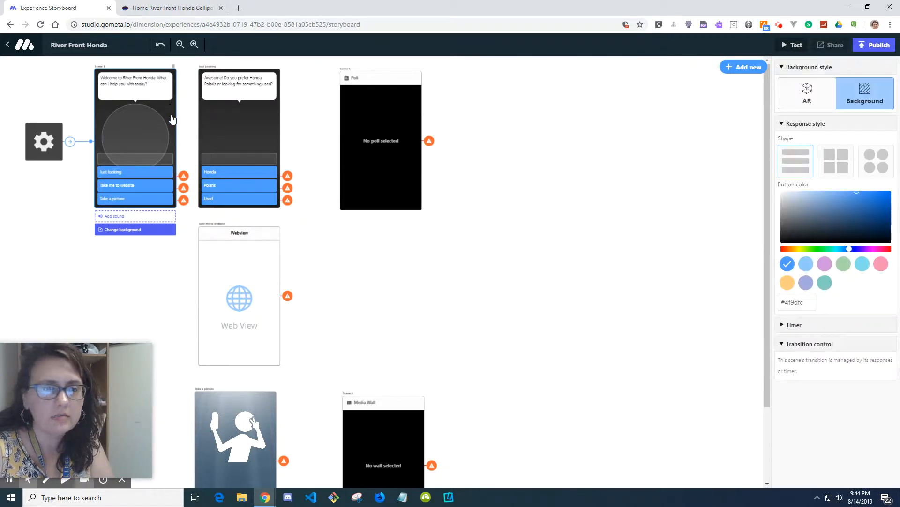
pyautogui.click(159, 173)
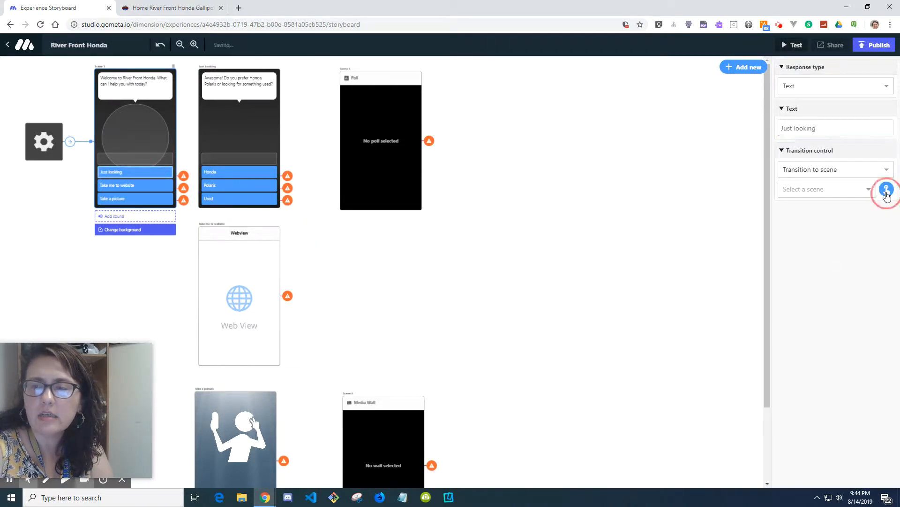
pyautogui.click(886, 192)
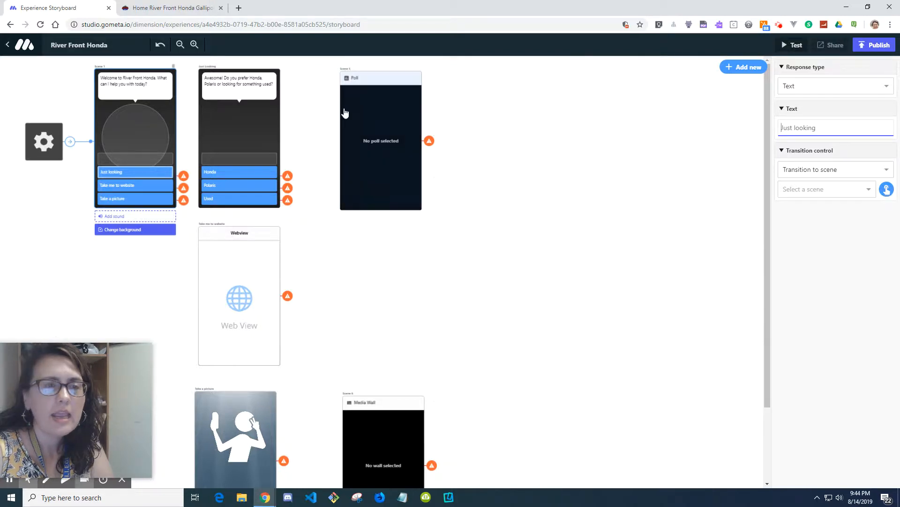
pyautogui.click(274, 113)
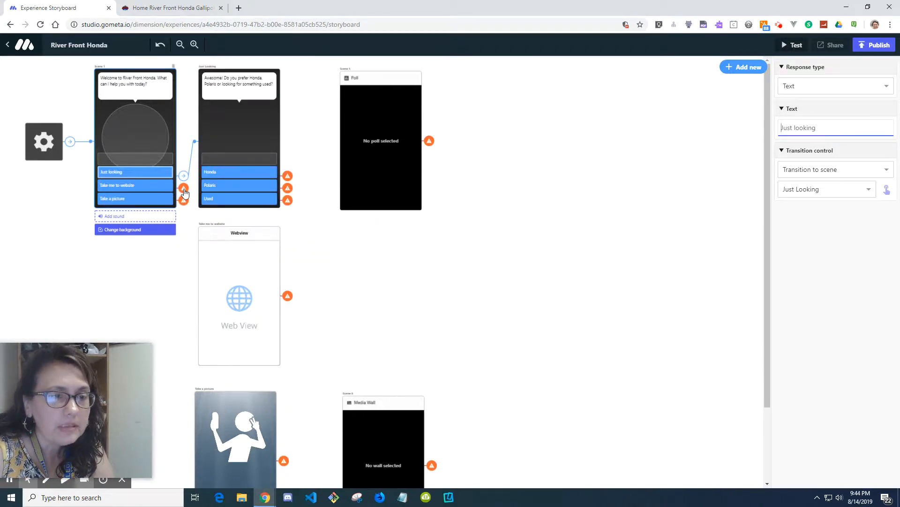
# Step: Set the Take me to website response to transition to the Take me to website scene
pyautogui.click(161, 190)
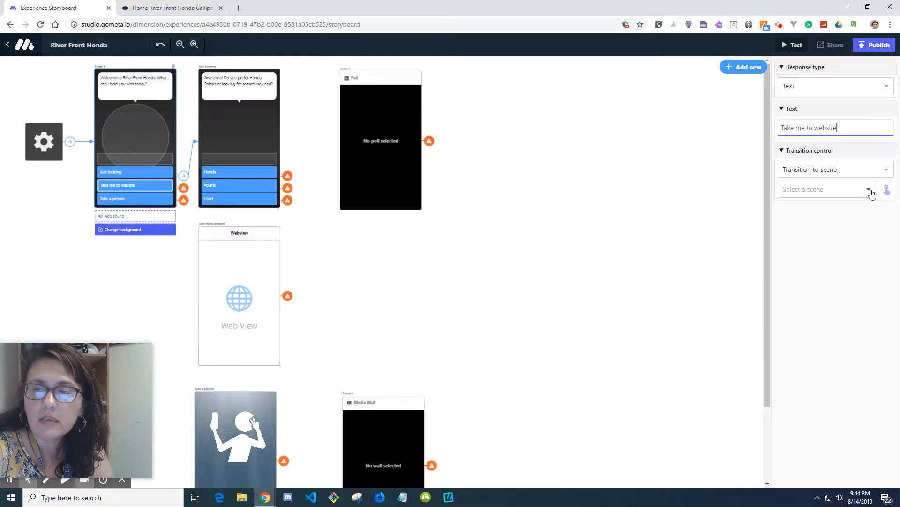
pyautogui.click(870, 191)
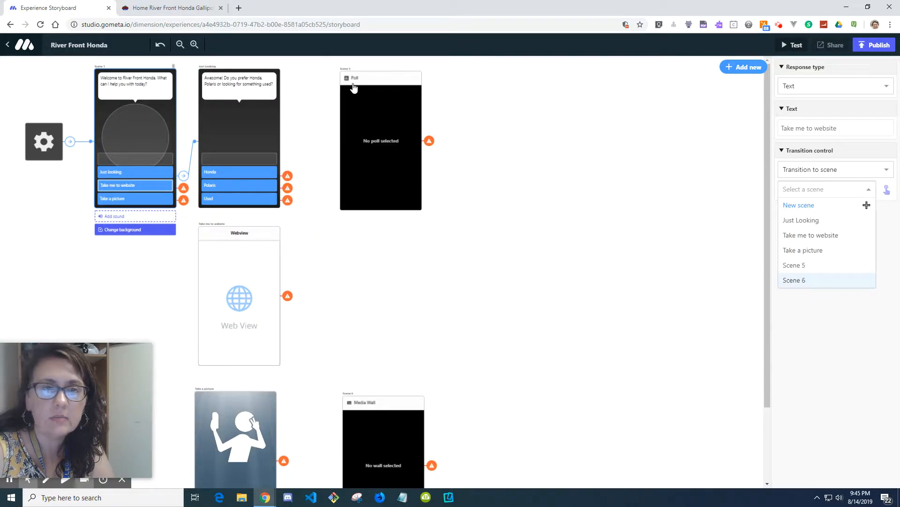
pyautogui.click(193, 45)
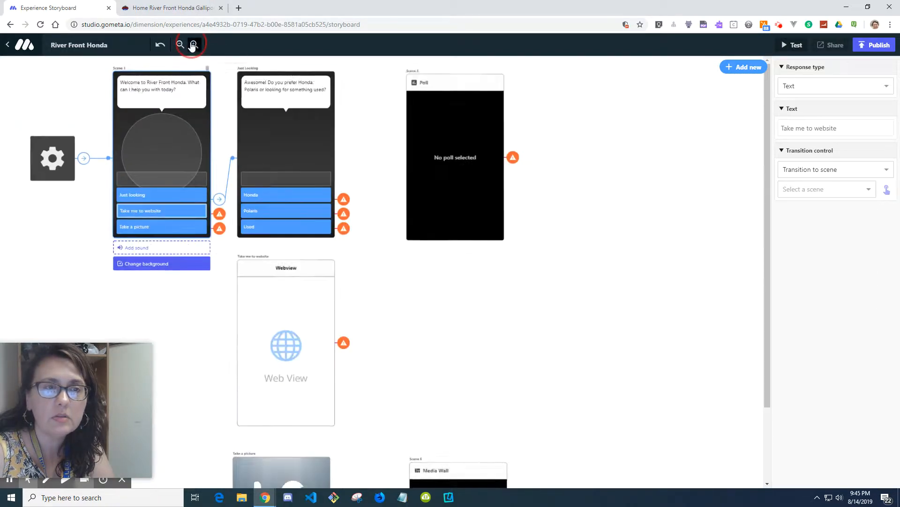
pyautogui.click(193, 44)
pyautogui.click(194, 45)
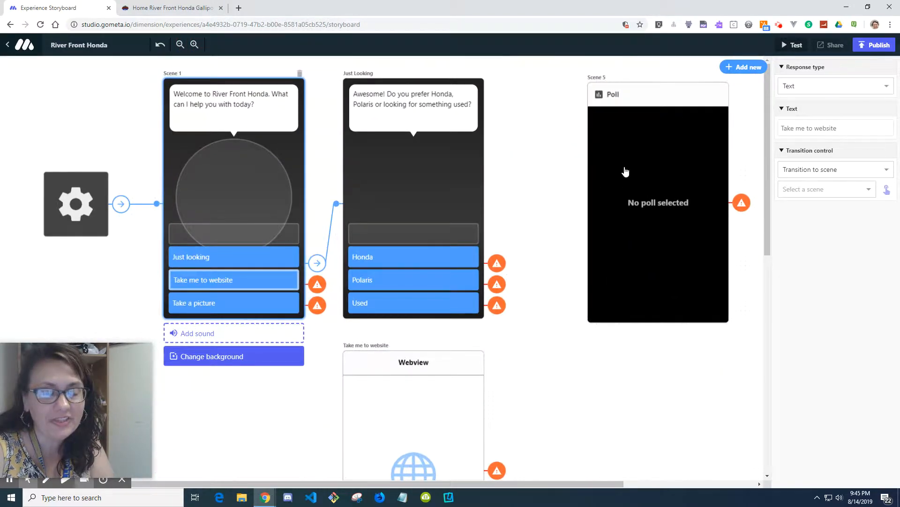
pyautogui.click(179, 45)
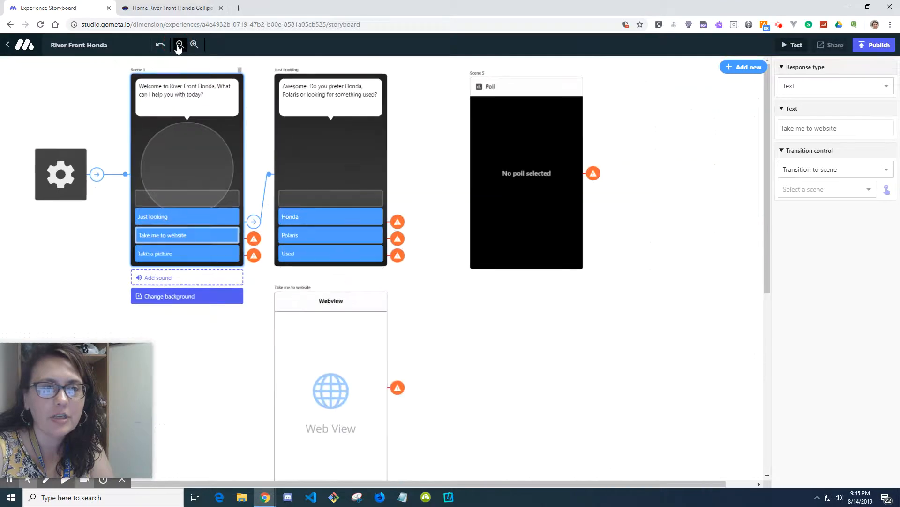
pyautogui.click(179, 45)
pyautogui.click(180, 45)
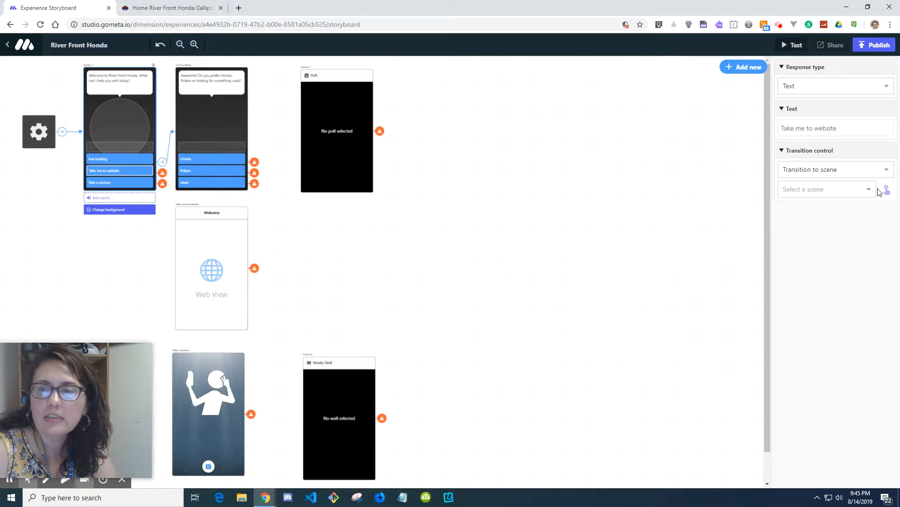
pyautogui.click(127, 171)
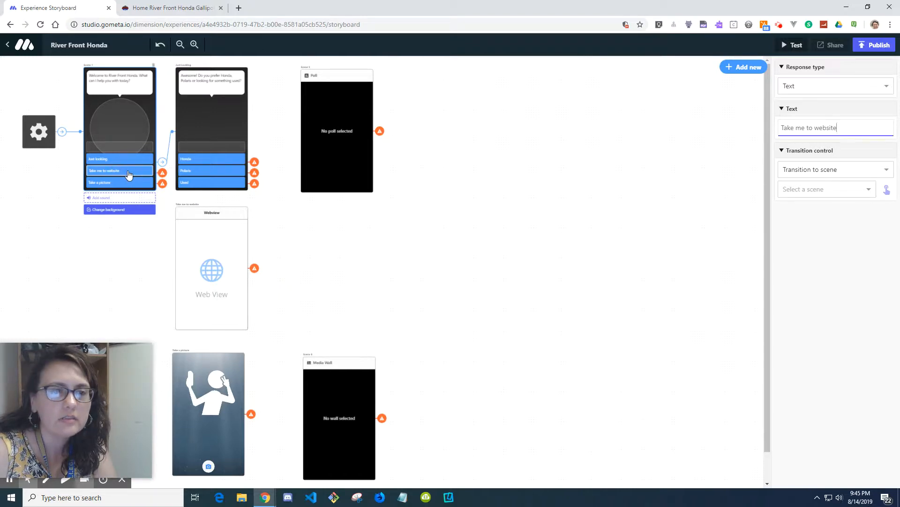
pyautogui.click(870, 190)
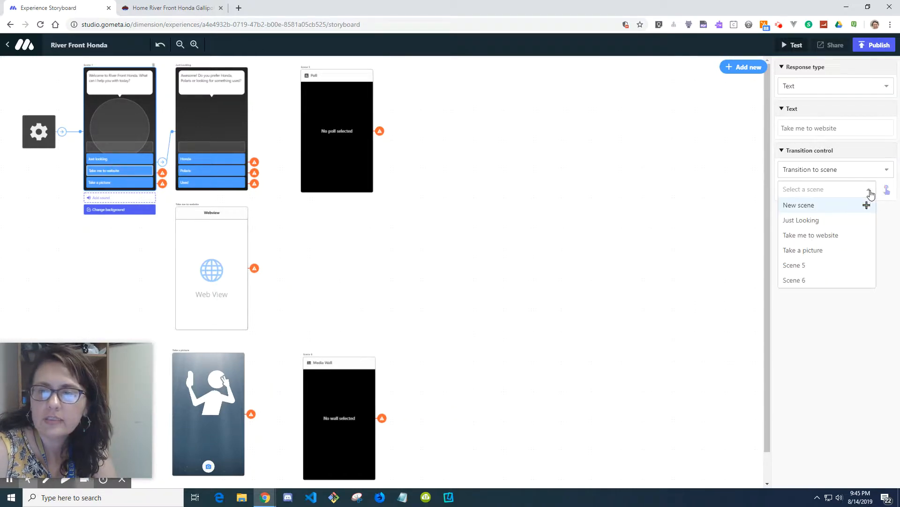
pyautogui.click(843, 238)
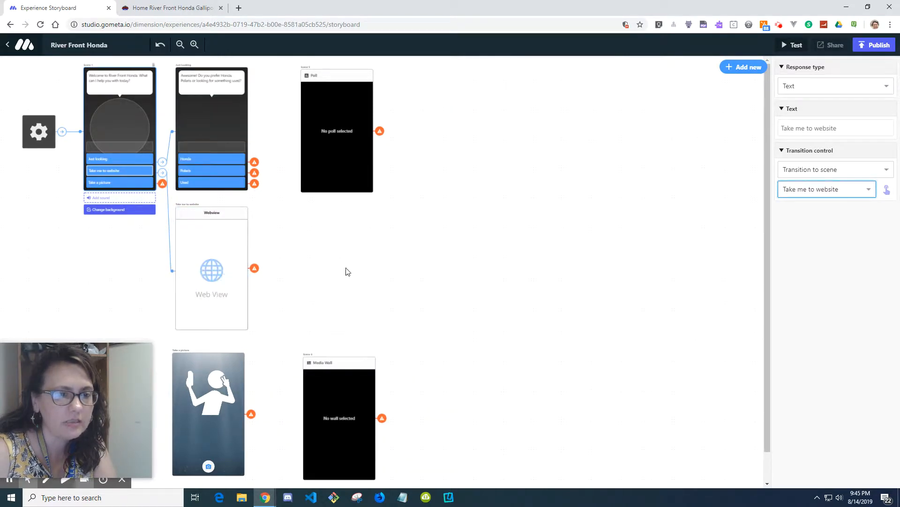
# Step: Link the Take a picture response to the Take a picture camera scene
pyautogui.scroll(-1, 389, 261)
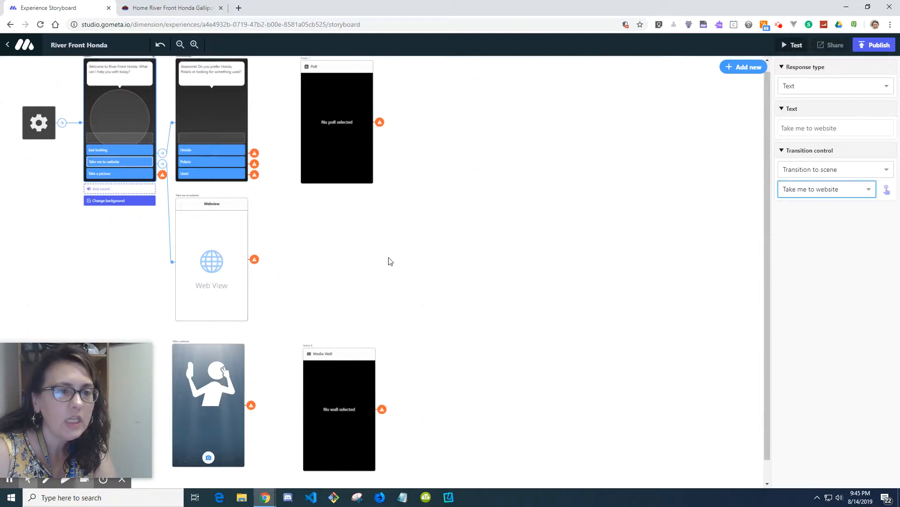
pyautogui.click(129, 155)
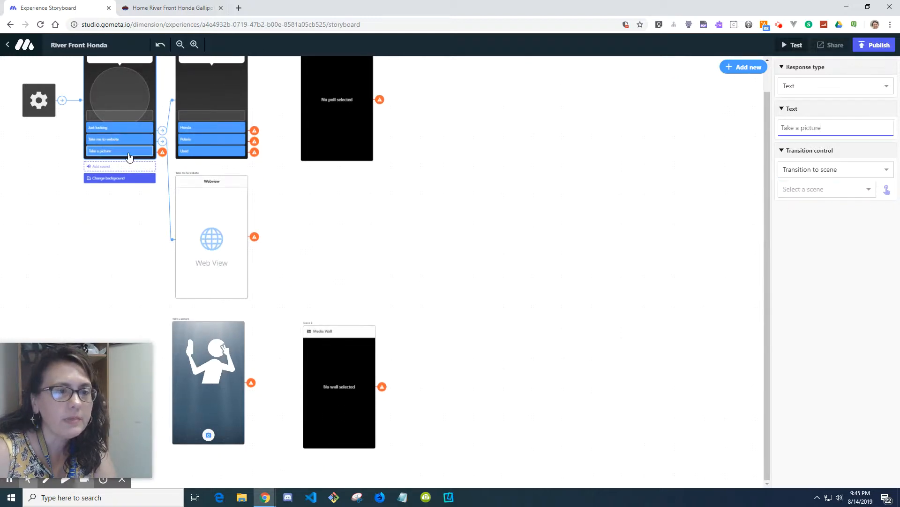
pyautogui.click(886, 189)
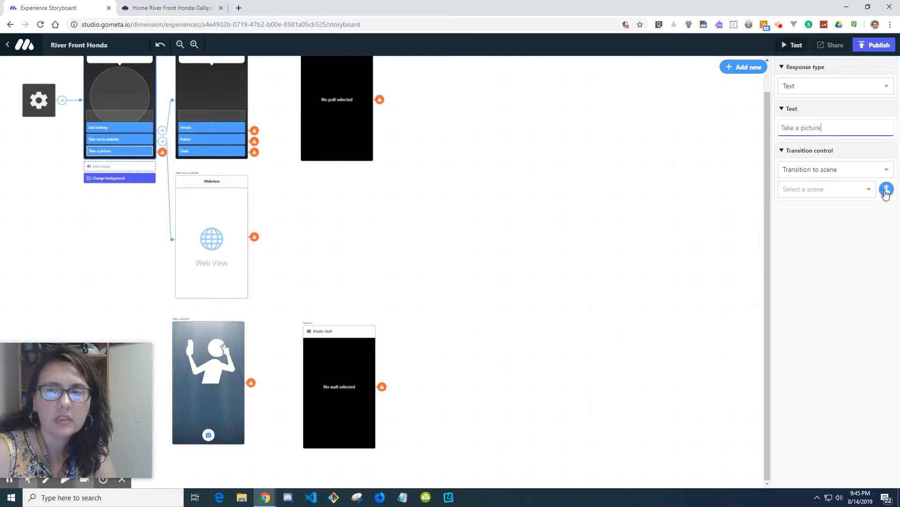
pyautogui.click(202, 386)
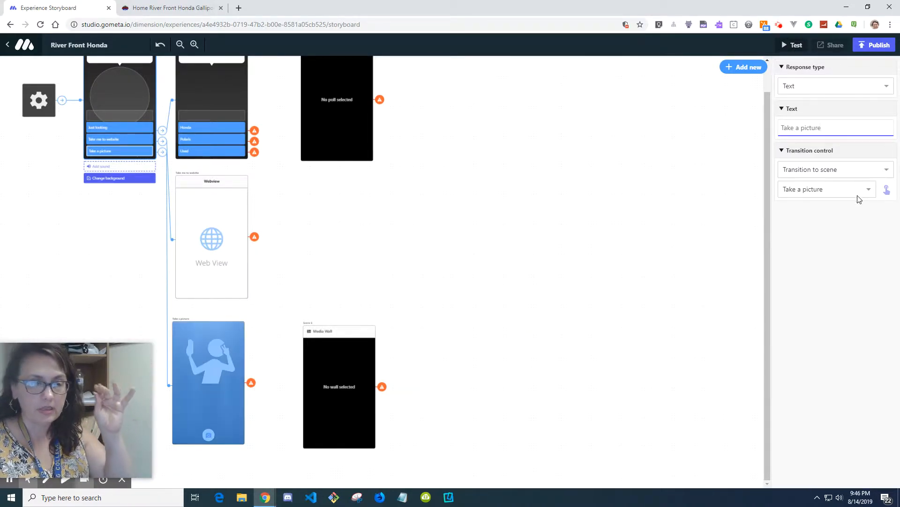
# Step: Move the Media Wall scene slightly to the right
pyautogui.scroll(1, 388, 305)
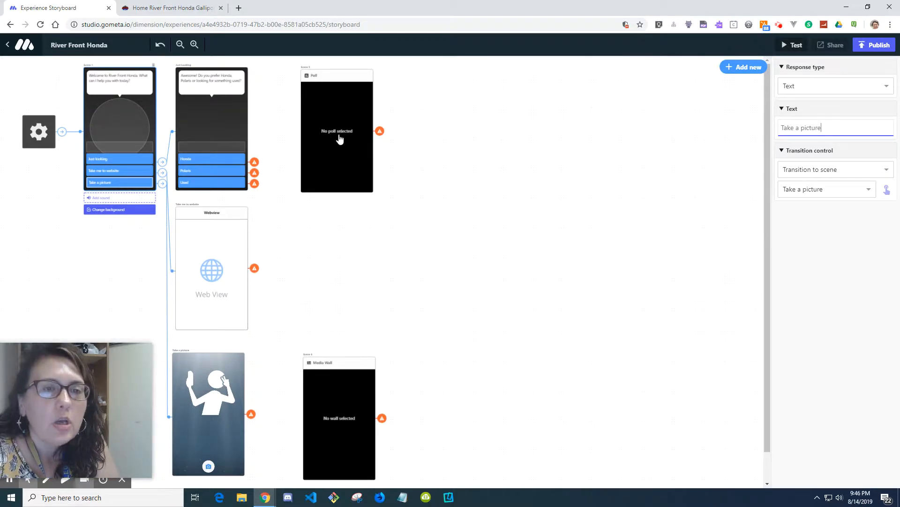
pyautogui.moveTo(351, 387); pyautogui.dragTo(382, 385)
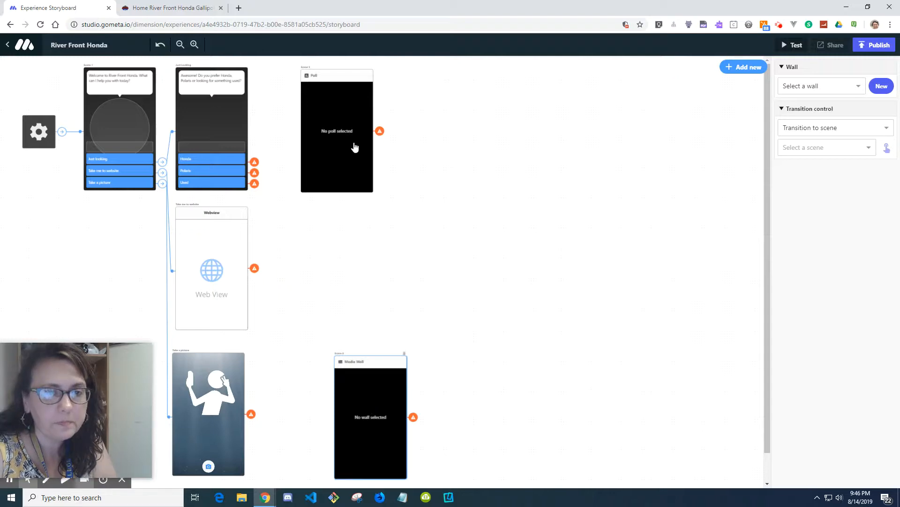
# Step: Move the Poll scene slightly to the right
pyautogui.moveTo(353, 145); pyautogui.dragTo(385, 146)
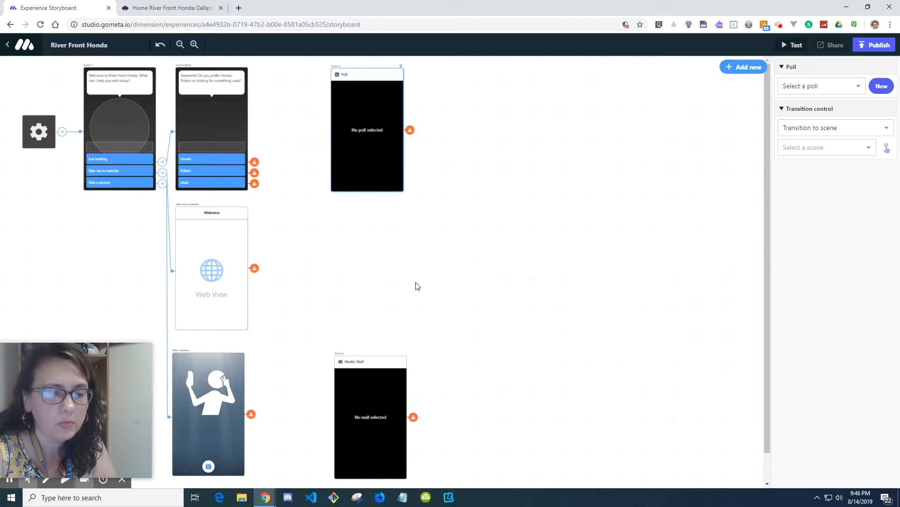
pyautogui.click(361, 415)
pyautogui.click(380, 126)
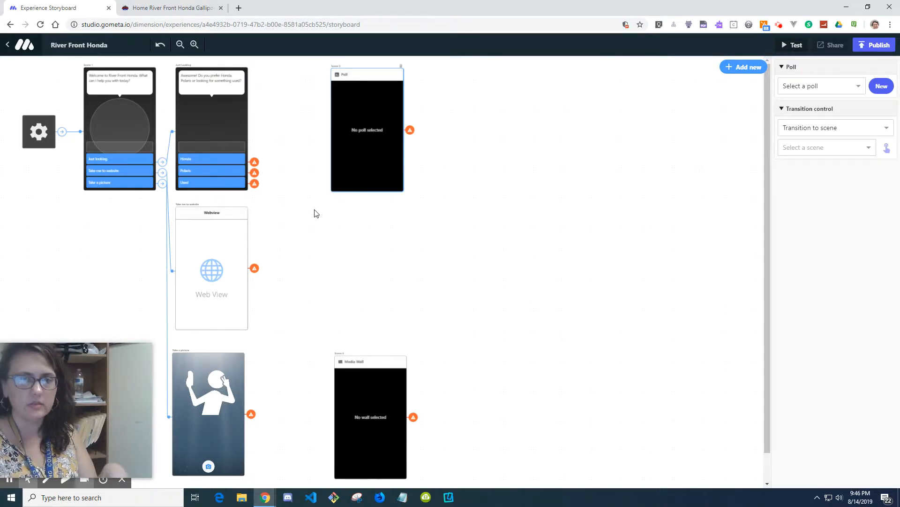
# Step: Add a Record vote block from the Polls blocks
pyautogui.click(744, 74)
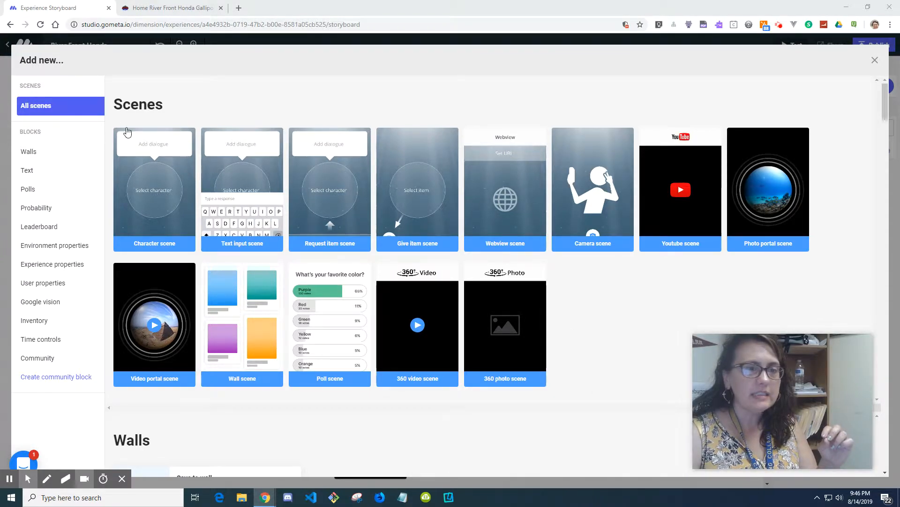
pyautogui.click(31, 153)
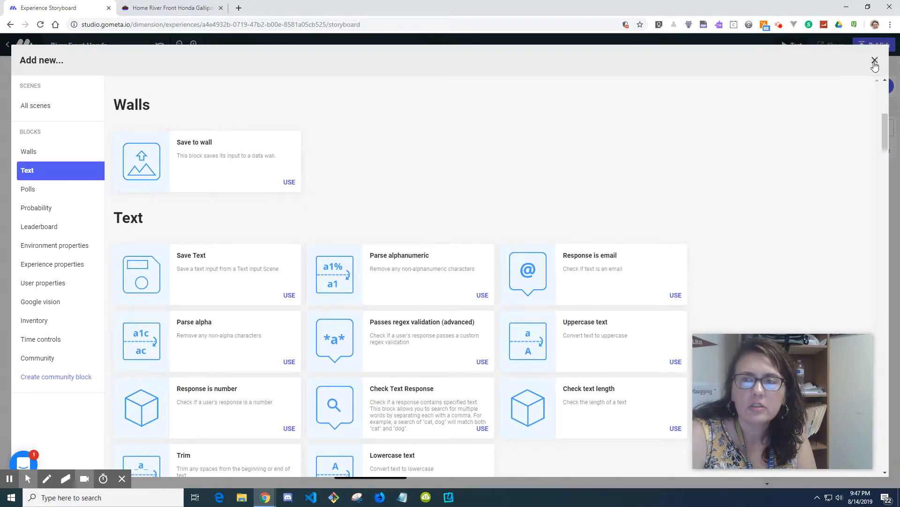
pyautogui.click(45, 190)
pyautogui.click(36, 191)
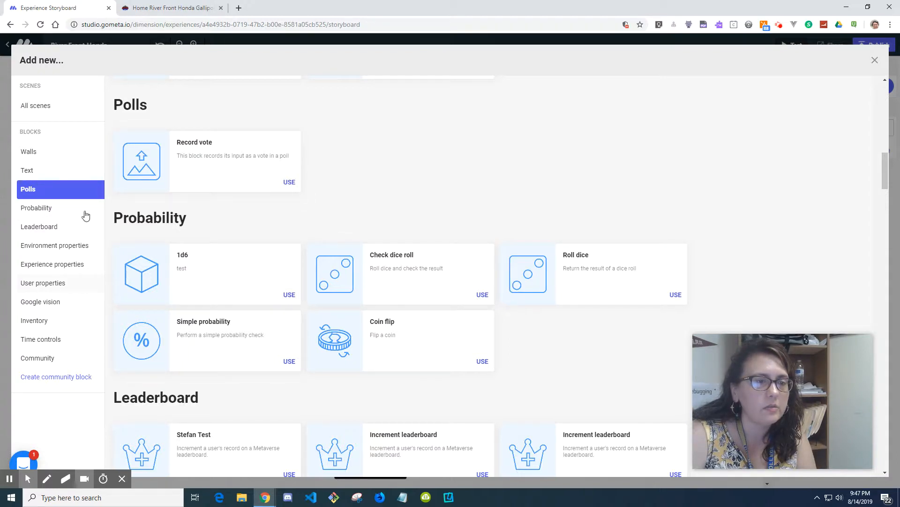
pyautogui.click(286, 184)
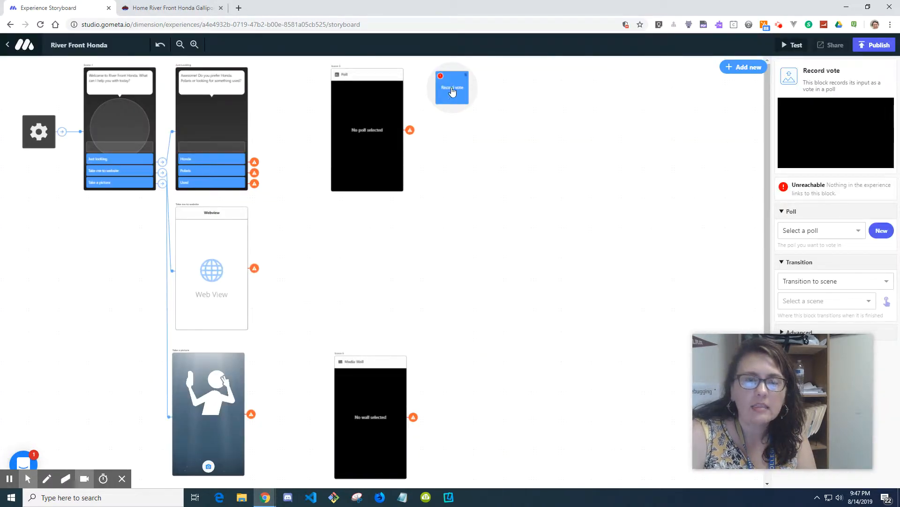
# Step: Place the Record vote block between the Just Looking scene and the Poll scene
pyautogui.click(194, 45)
pyautogui.click(195, 45)
pyautogui.click(194, 45)
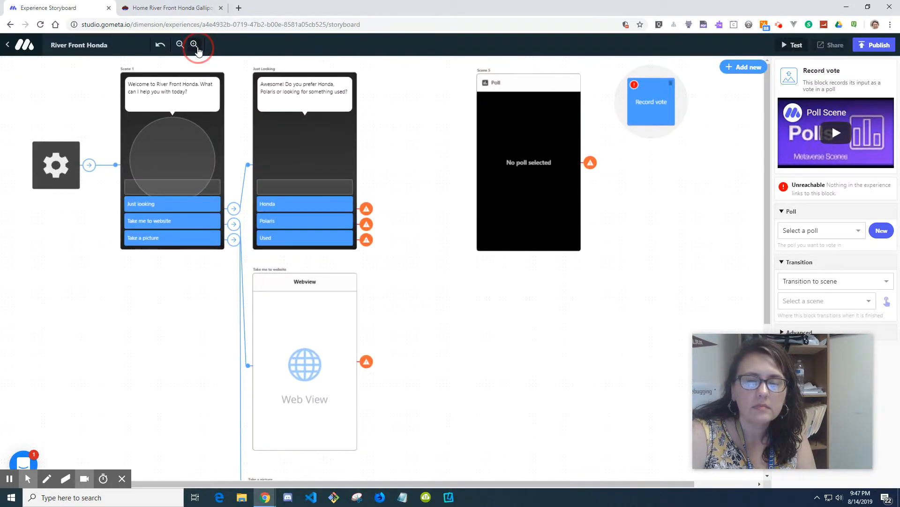
pyautogui.click(355, 483)
pyautogui.moveTo(355, 486); pyautogui.dragTo(570, 389)
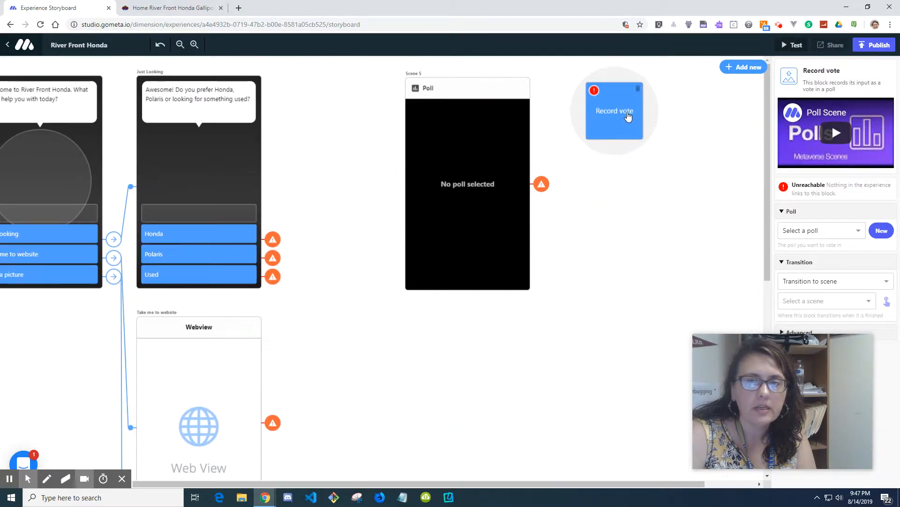
pyautogui.moveTo(629, 120); pyautogui.dragTo(346, 167)
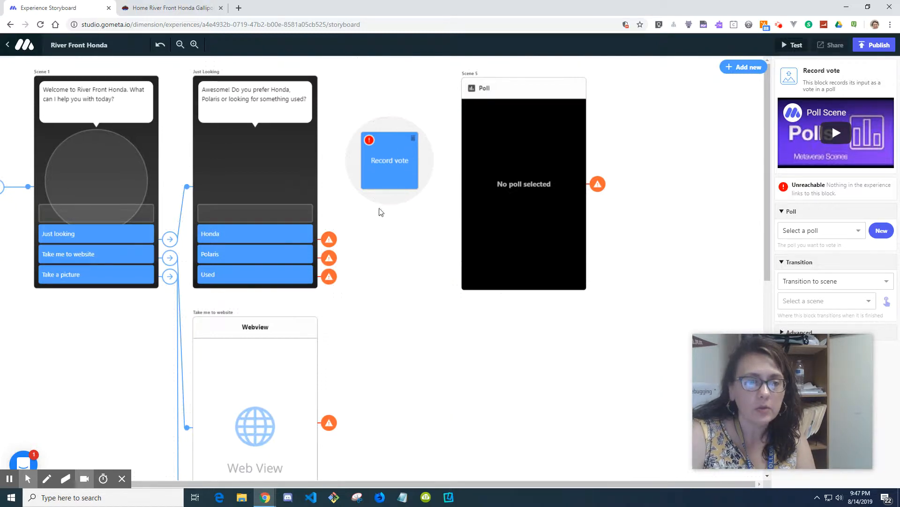
# Step: Link the Honda, Polaris and Used responses to the Record vote block
pyautogui.click(328, 238)
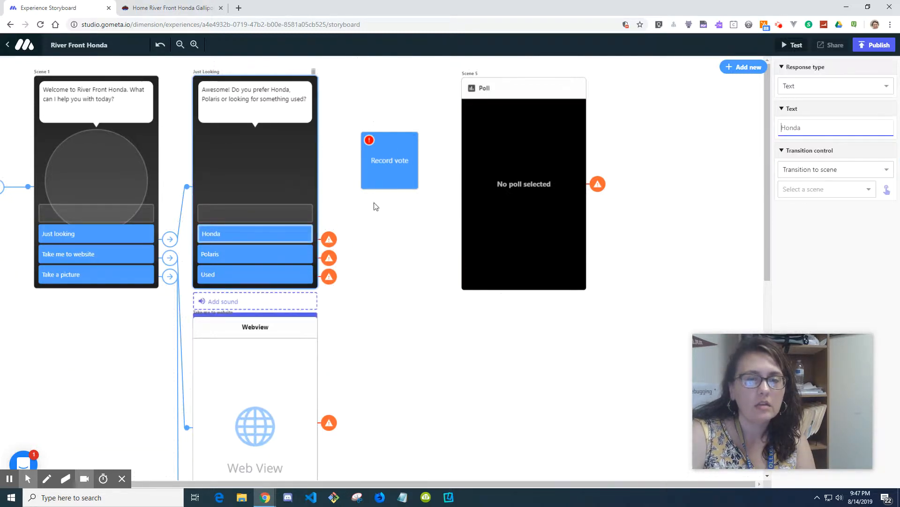
pyautogui.moveTo(887, 189); pyautogui.dragTo(398, 197)
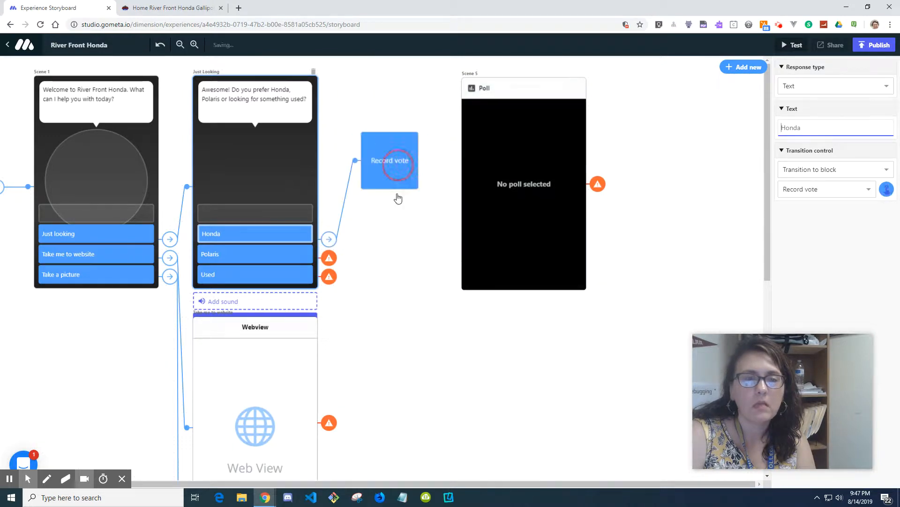
pyautogui.click(329, 258)
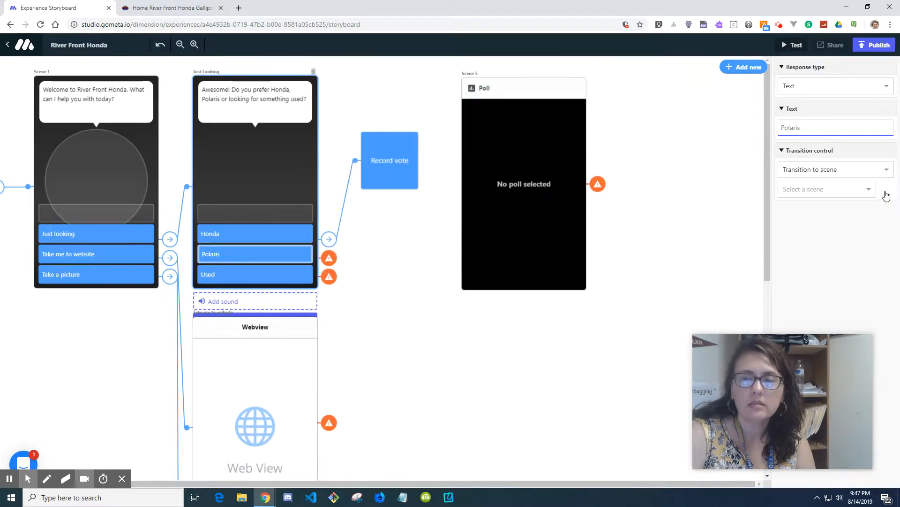
pyautogui.moveTo(436, 169); pyautogui.dragTo(395, 176)
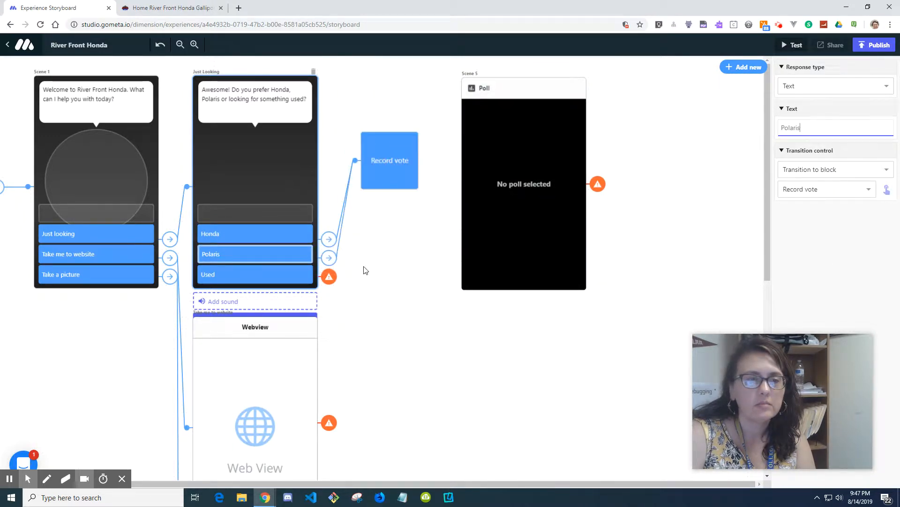
pyautogui.click(330, 278)
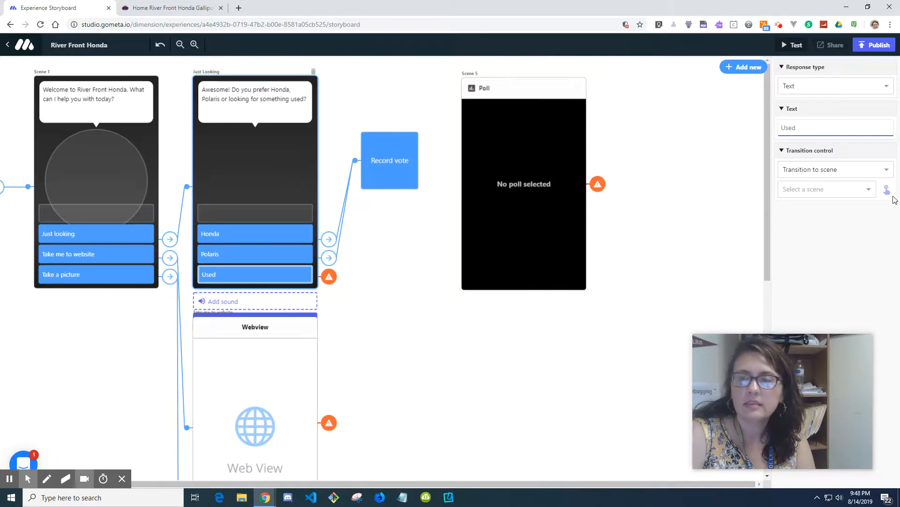
pyautogui.moveTo(886, 190); pyautogui.dragTo(397, 175)
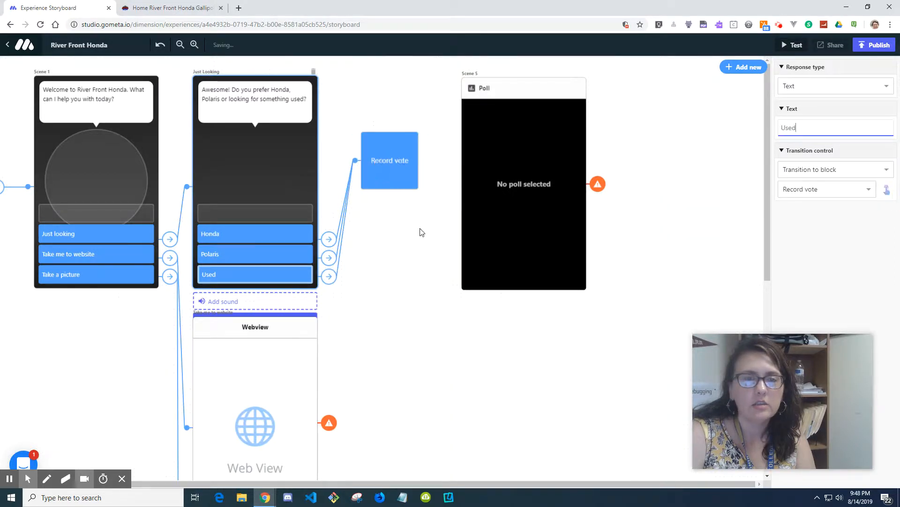
# Step: Set the Record vote block to transition to the Poll scene, Scene 5
pyautogui.click(396, 173)
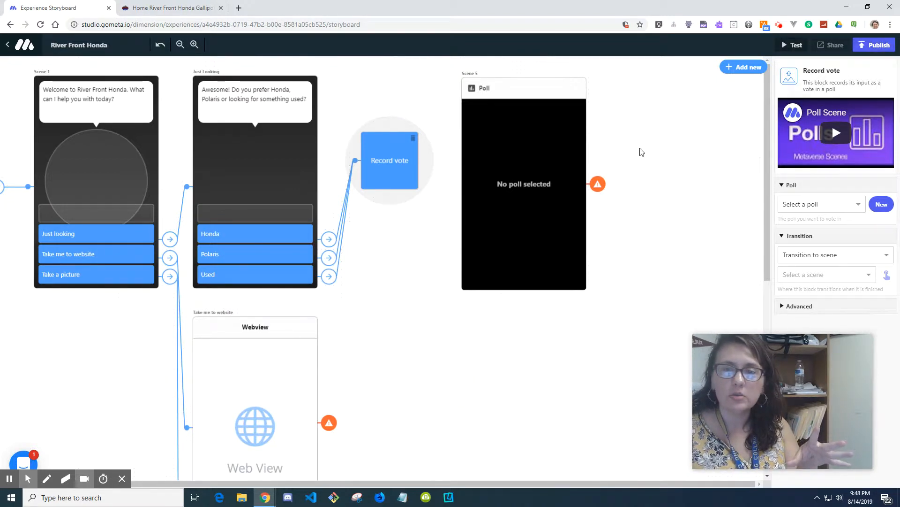
pyautogui.click(886, 275)
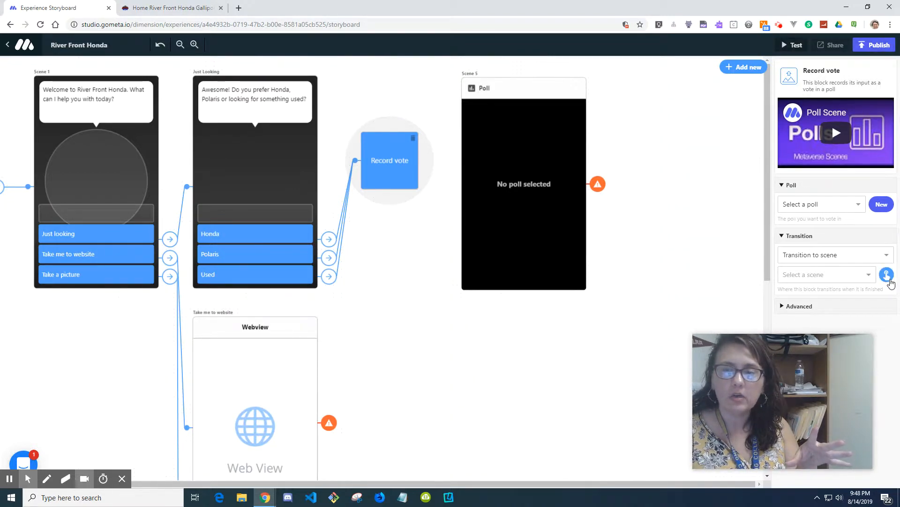
pyautogui.click(556, 211)
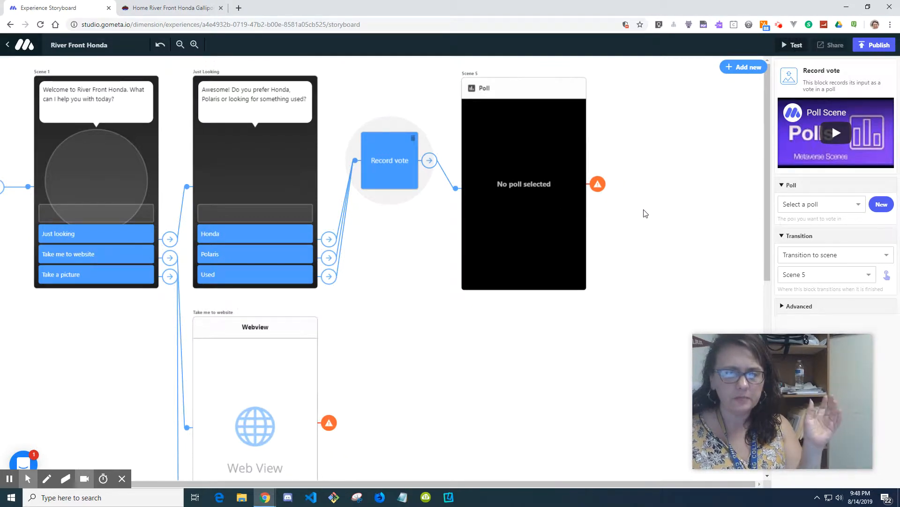
pyautogui.scroll(-1, 646, 213)
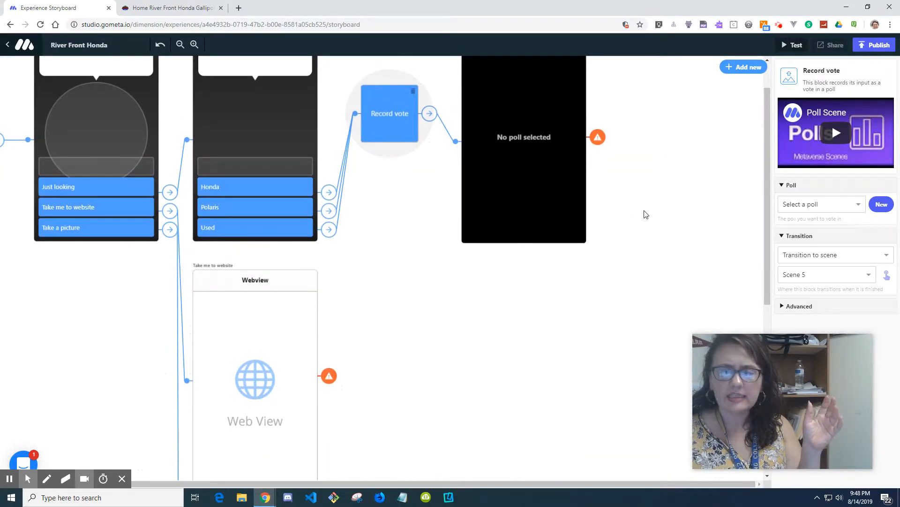
pyautogui.scroll(1, 645, 214)
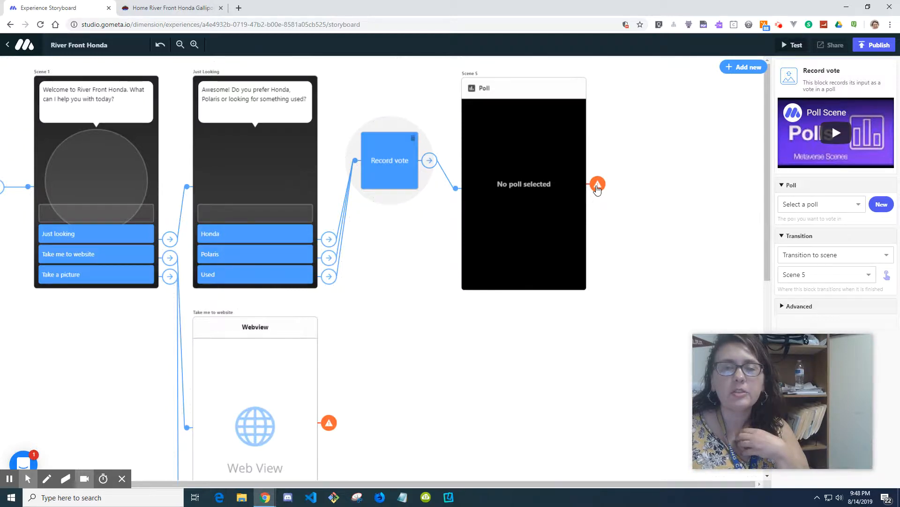
# Step: Start a new poll for the Poll scene with the question Machine preference
pyautogui.click(597, 187)
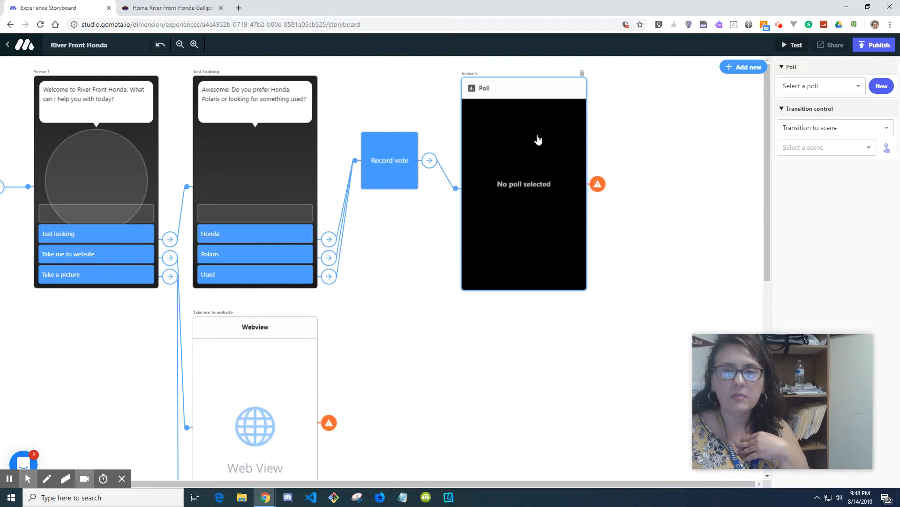
pyautogui.click(650, 131)
pyautogui.click(551, 132)
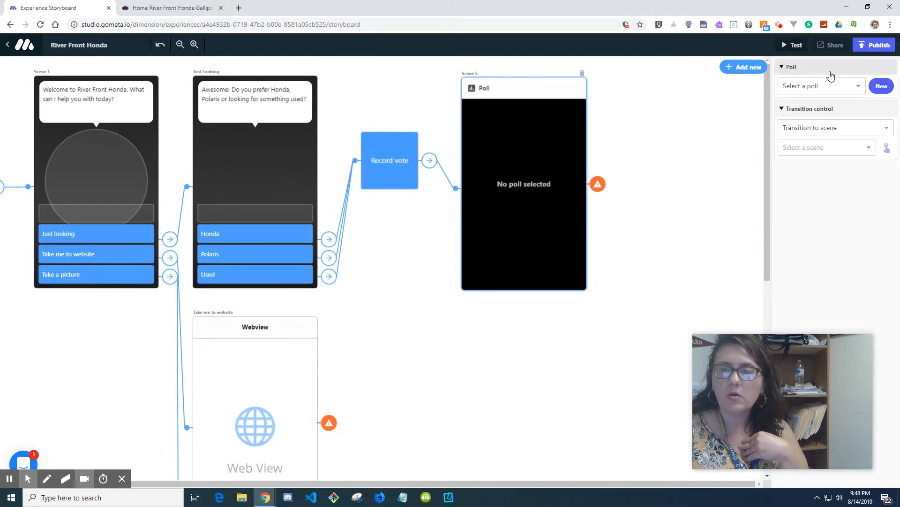
pyautogui.click(840, 91)
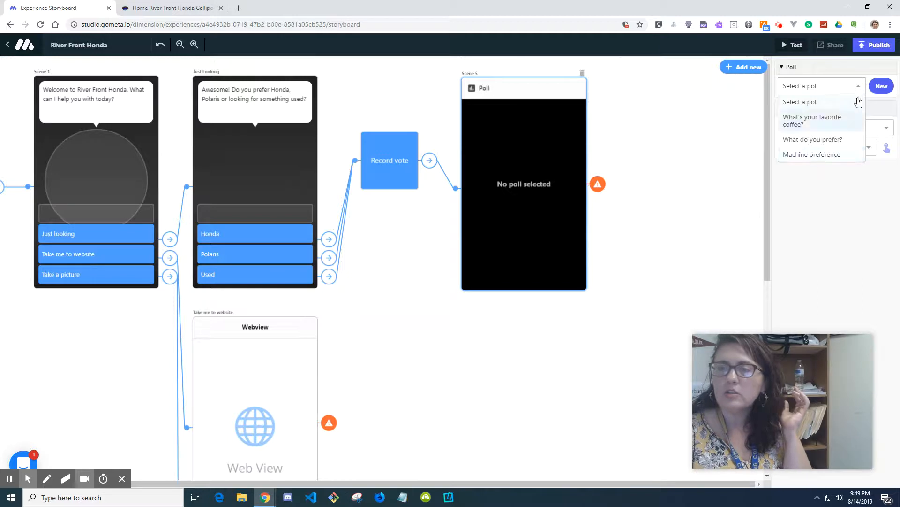
pyautogui.click(860, 183)
pyautogui.click(883, 89)
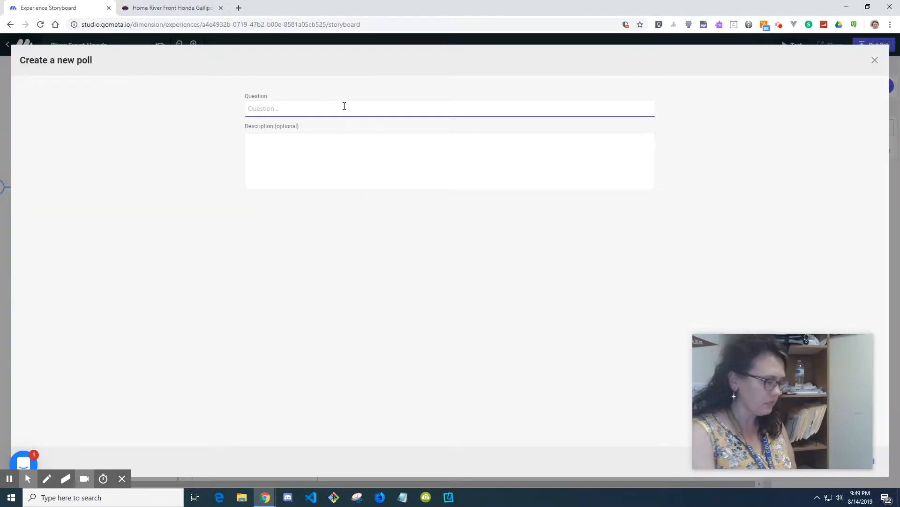
pyautogui.write('Machine preference')
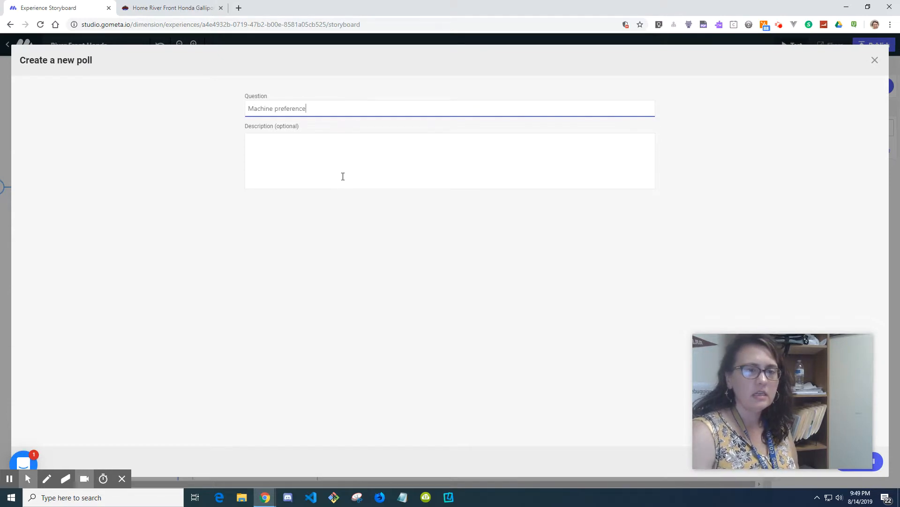
# Step: Add the description "Prefer Honda, Polaris or used?" and create the poll
pyautogui.click(349, 160)
pyautogui.write('Prefer Honda,')
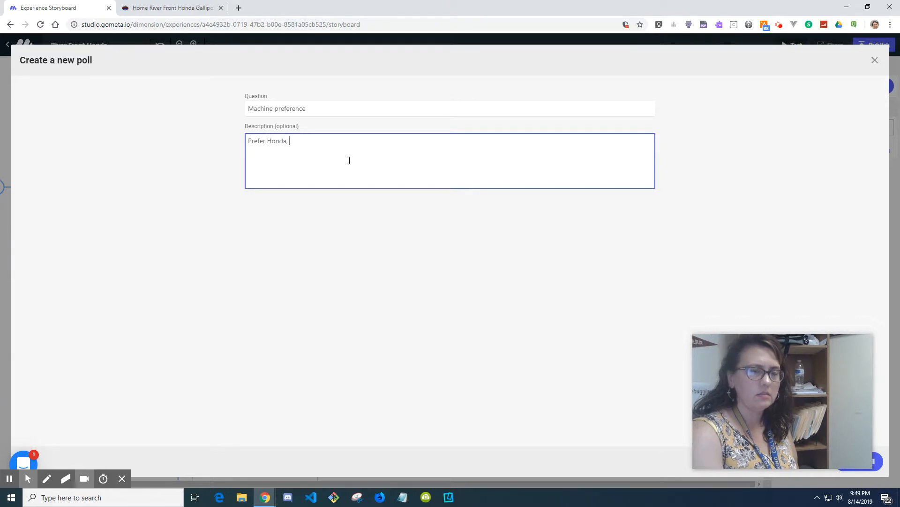
pyautogui.write(' Polaris or')
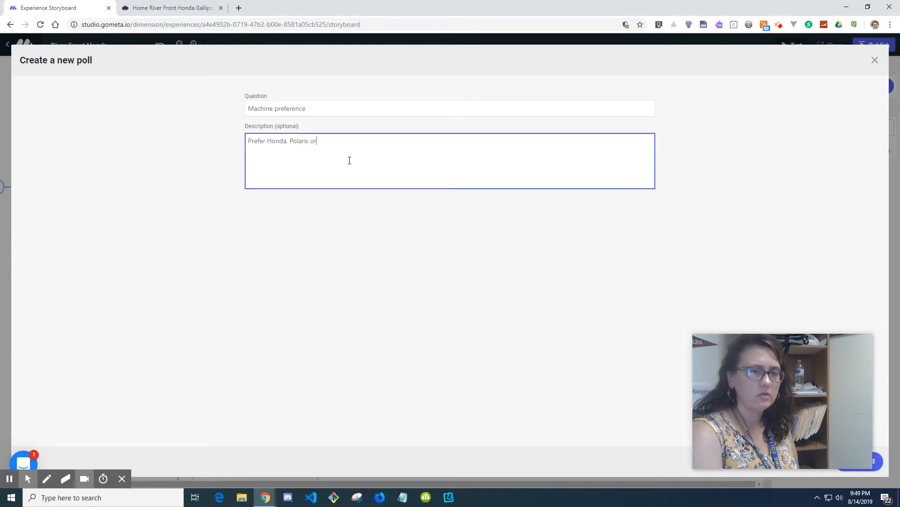
pyautogui.write(' used?')
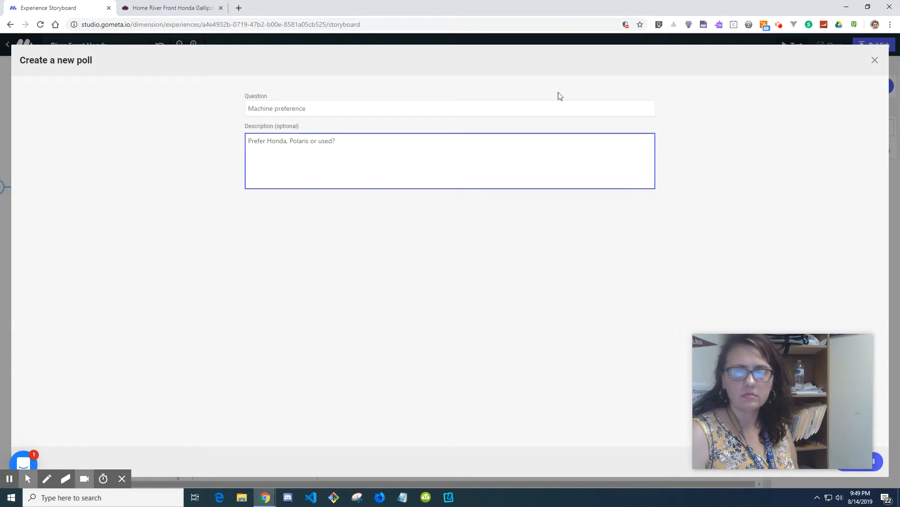
pyautogui.moveTo(721, 375); pyautogui.dragTo(29, 405)
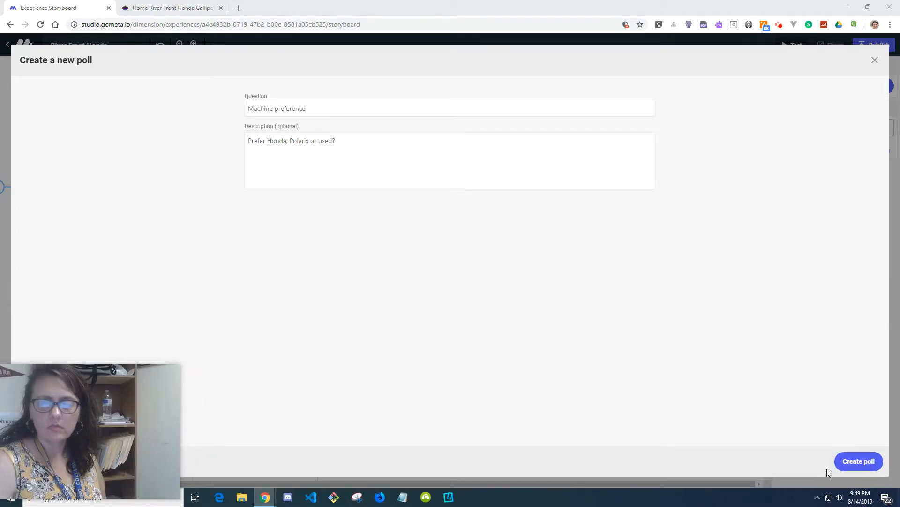
pyautogui.click(865, 464)
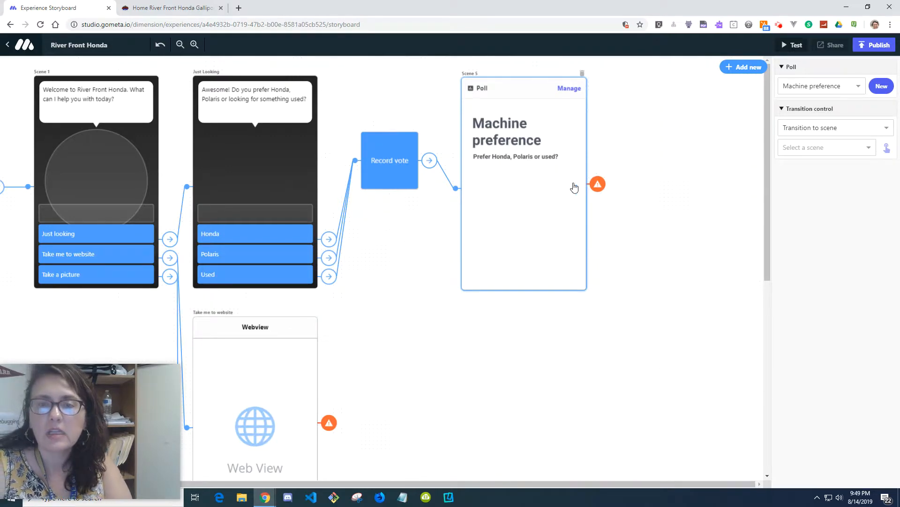
# Step: Set the Poll scene's transition control to End experience
pyautogui.click(814, 128)
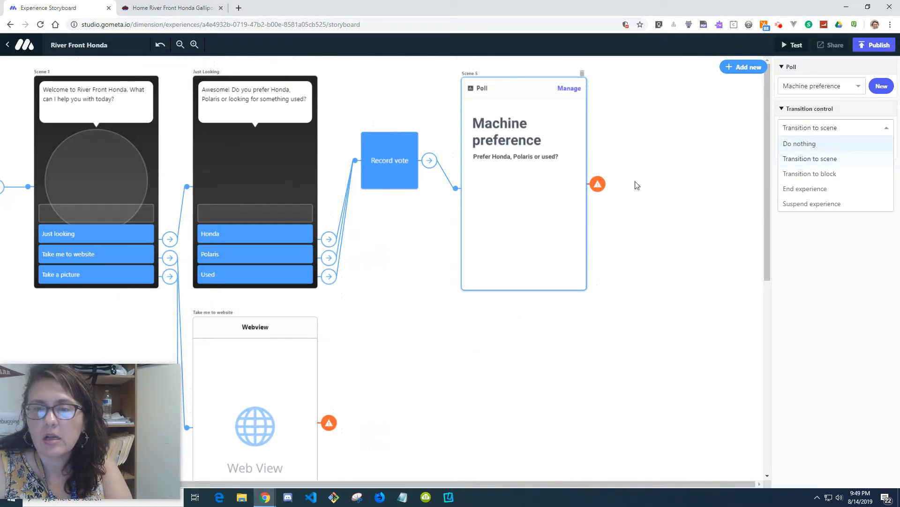
pyautogui.click(598, 187)
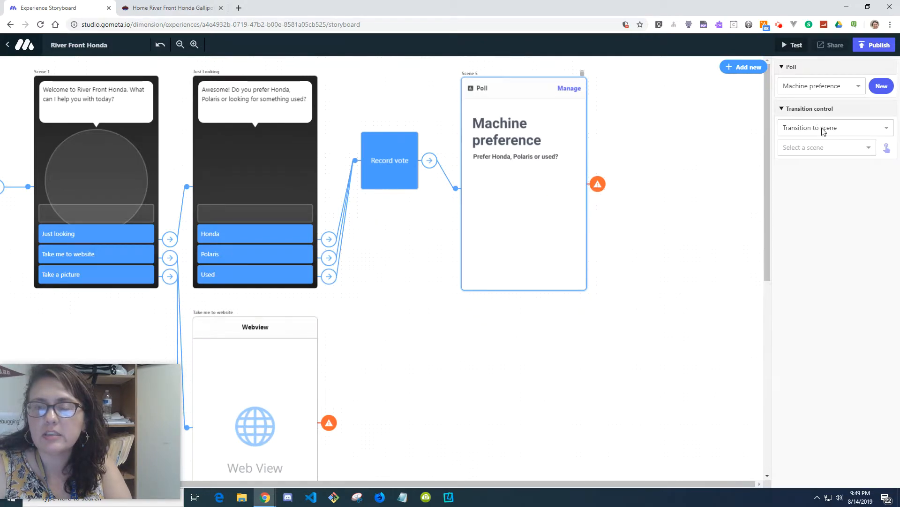
pyautogui.click(823, 130)
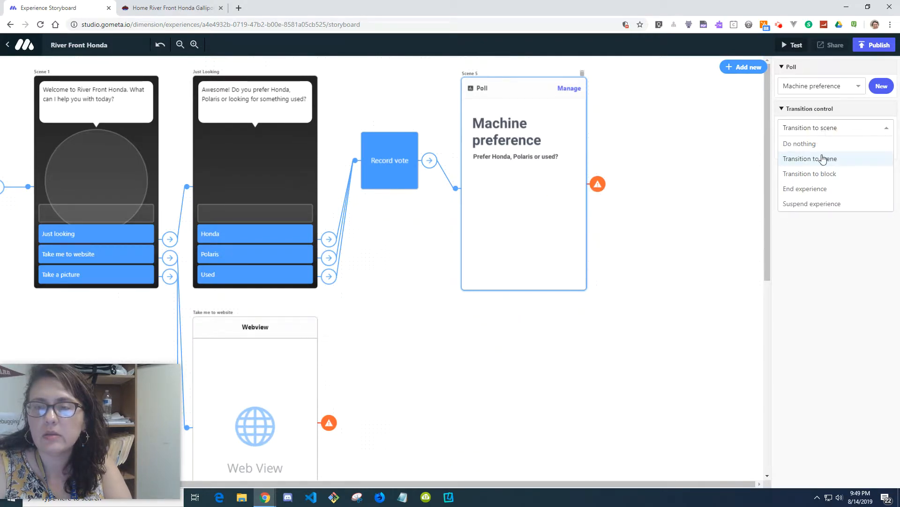
pyautogui.click(816, 189)
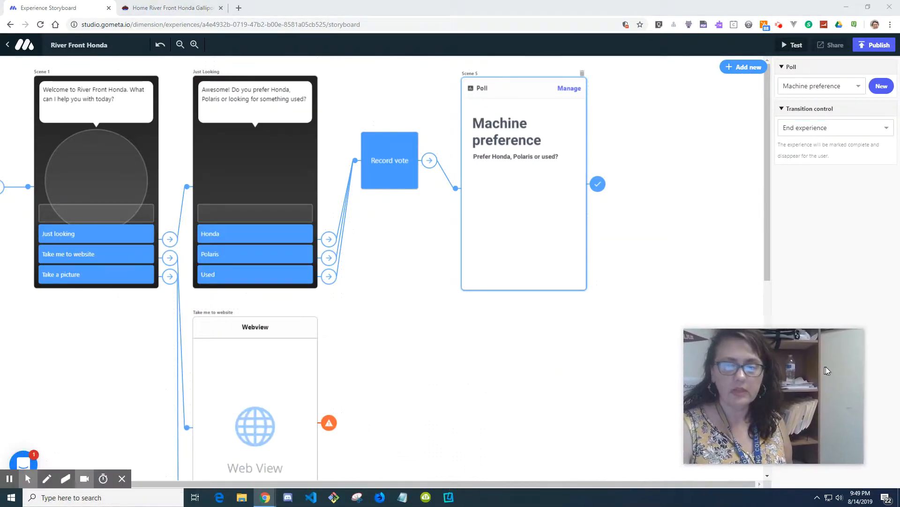
# Step: Set the Take me to website webview scene's transition control to End experience
pyautogui.scroll(-2, 262, 266)
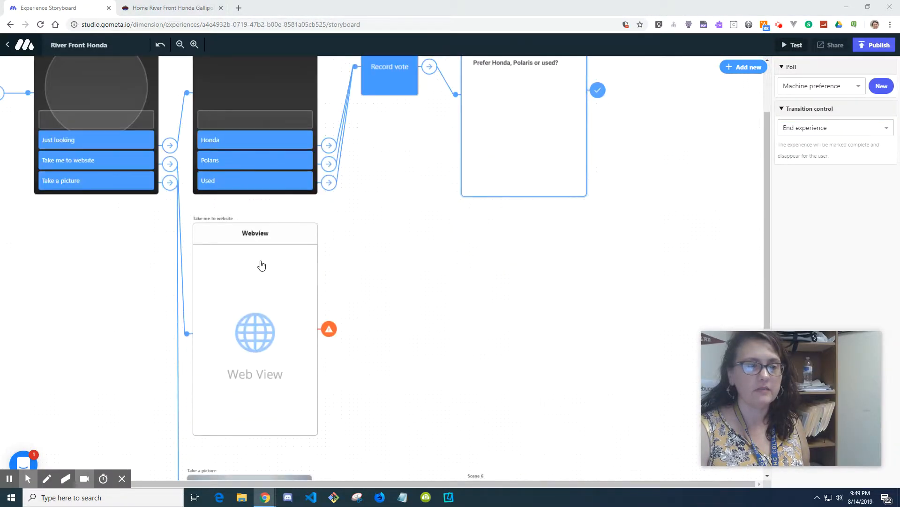
pyautogui.scroll(-2, 261, 265)
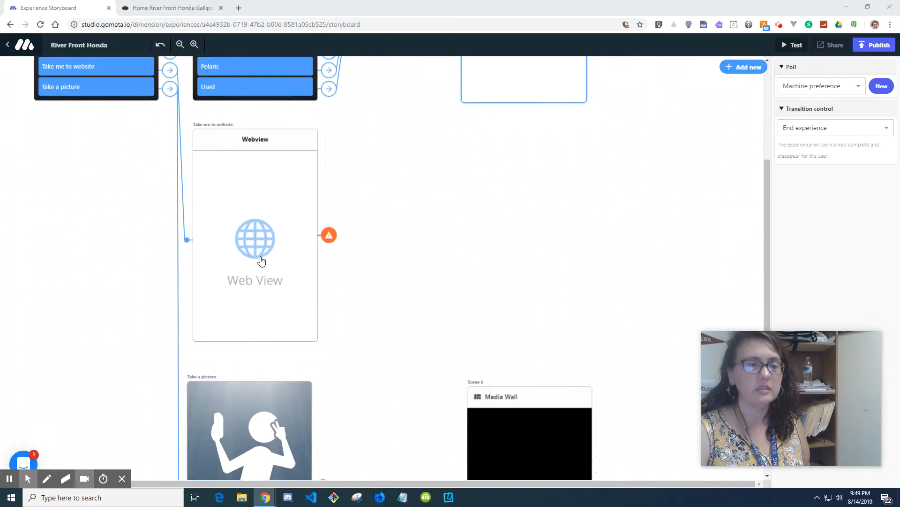
pyautogui.click(333, 244)
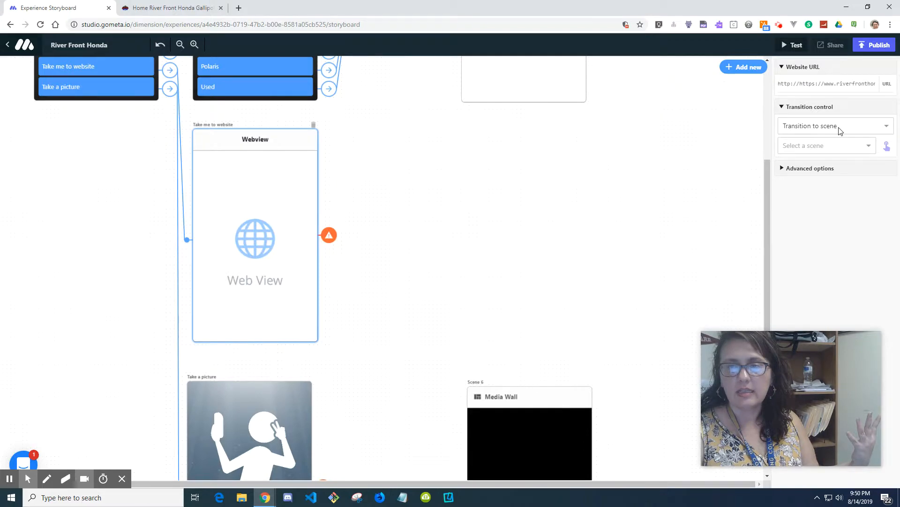
pyautogui.click(840, 131)
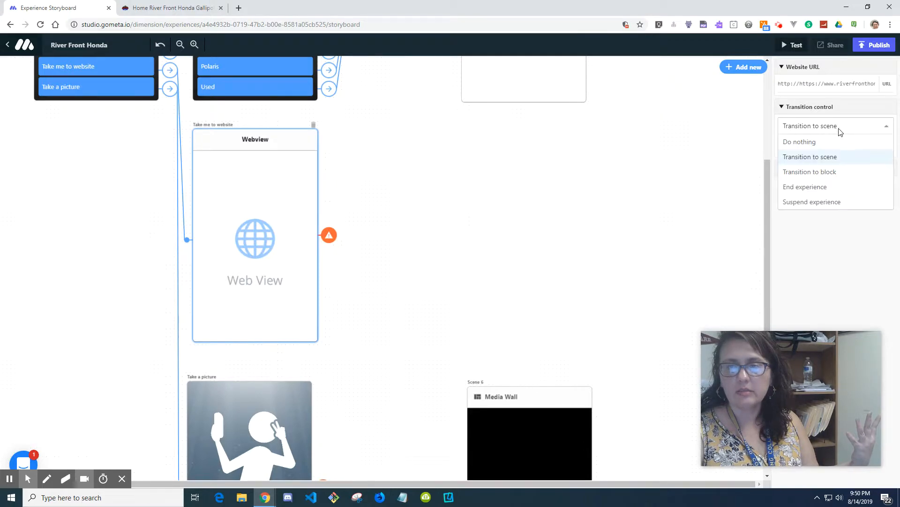
pyautogui.click(826, 188)
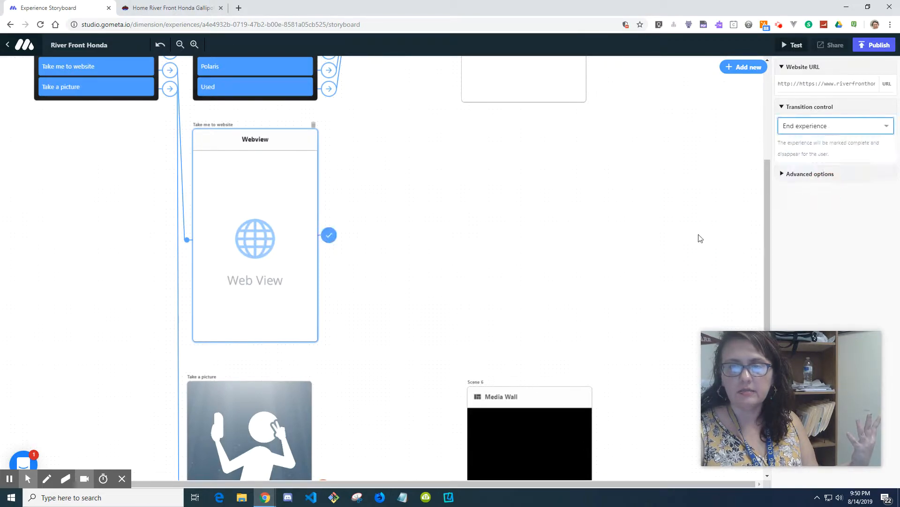
# Step: Review the Take a picture scene's camera and capture-mode options, then open its frame library
pyautogui.click(524, 273)
pyautogui.scroll(-4, 442, 289)
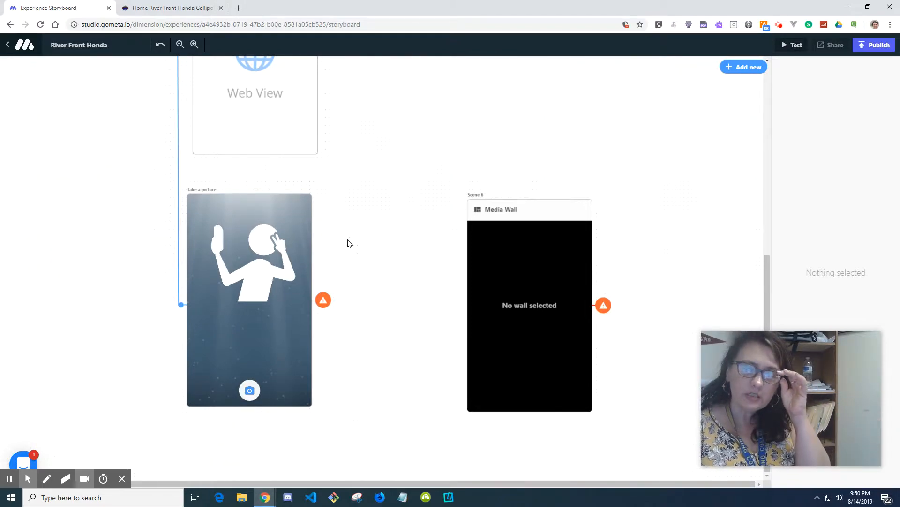
pyautogui.click(243, 270)
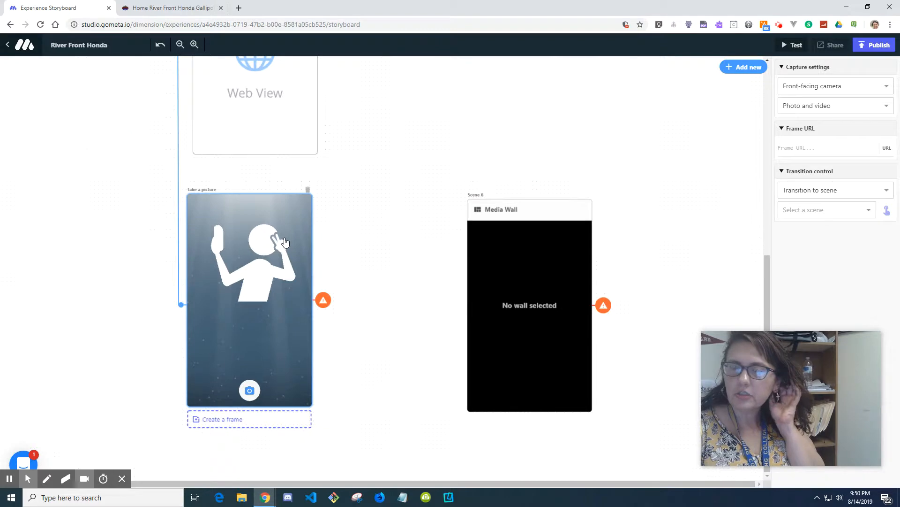
pyautogui.click(822, 92)
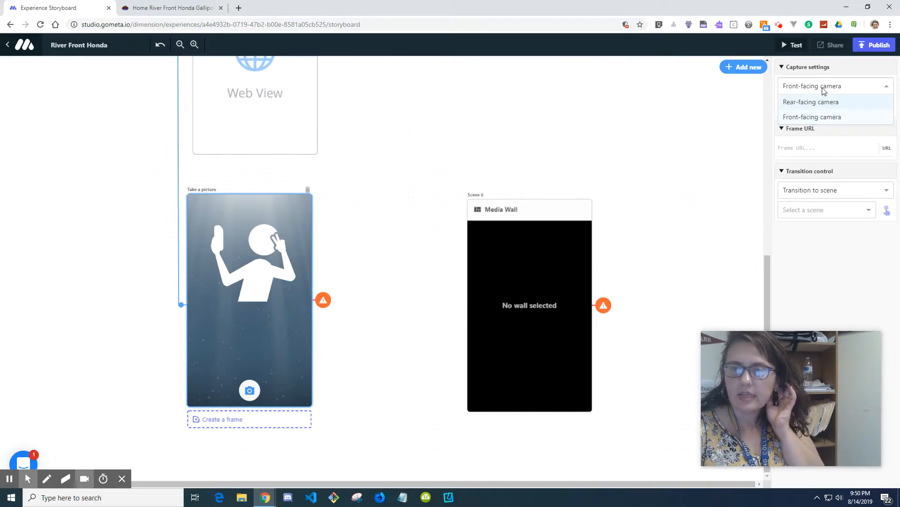
pyautogui.click(825, 91)
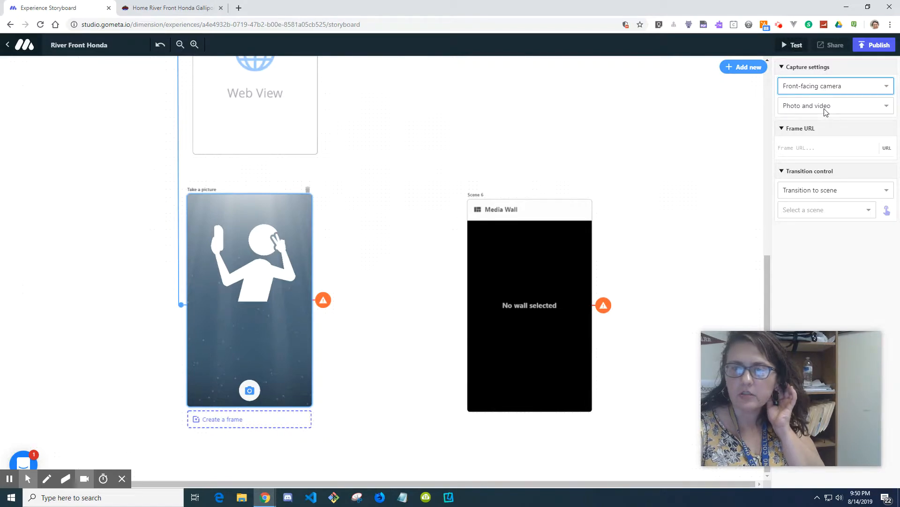
pyautogui.click(825, 112)
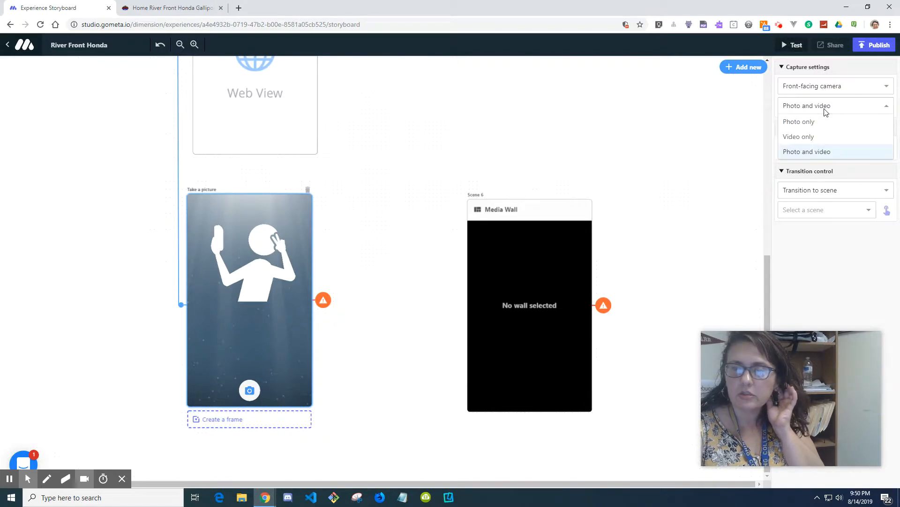
pyautogui.click(826, 112)
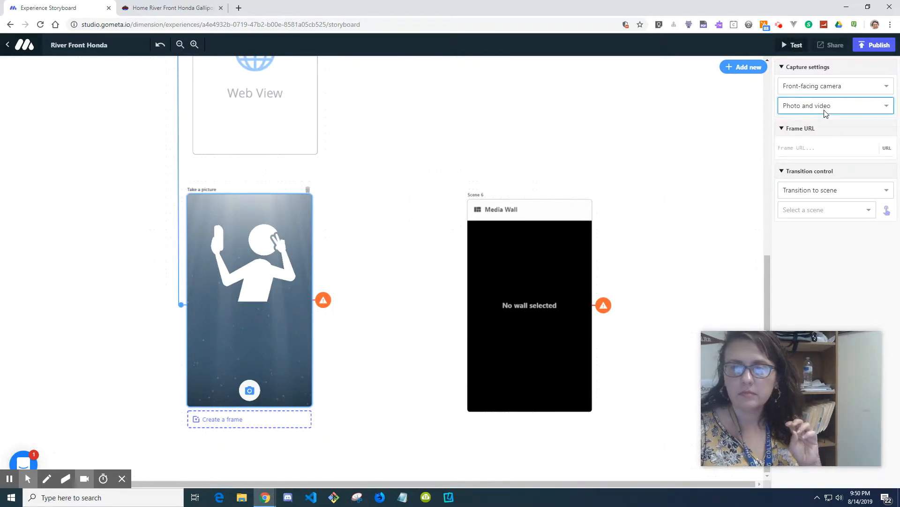
pyautogui.click(259, 424)
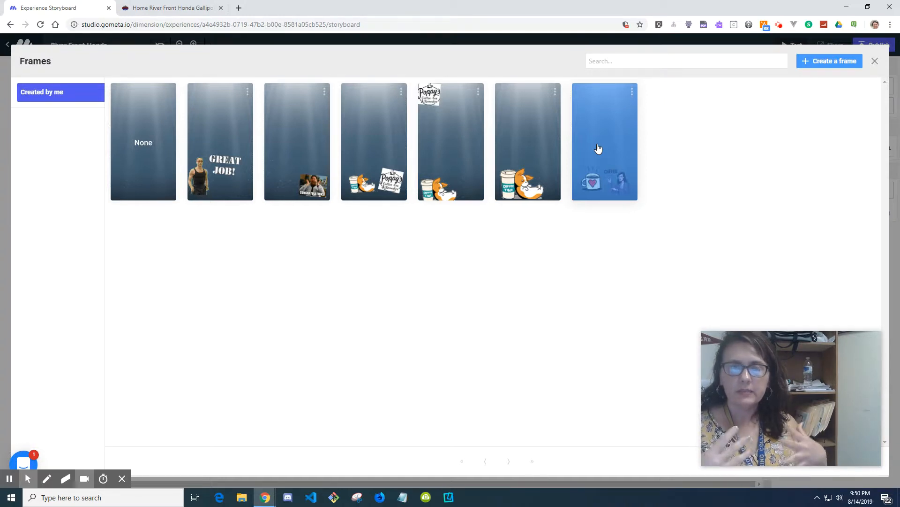
# Step: In a new browser tab, search Google Images for riverfront honda logo and browse the results
pyautogui.click(239, 9)
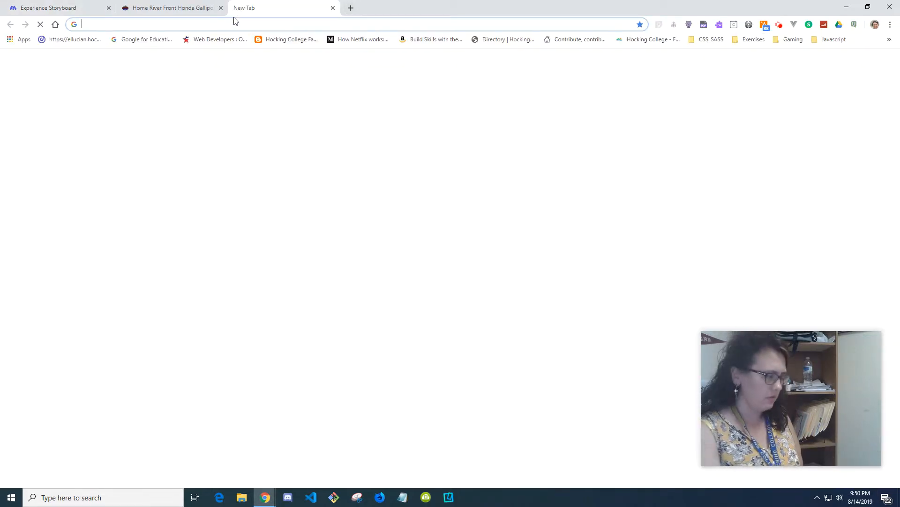
pyautogui.write('riverfront ho')
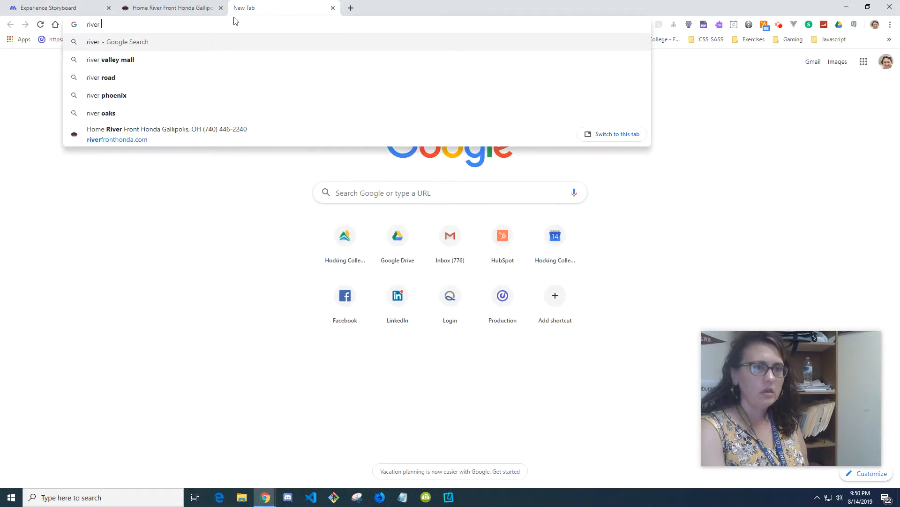
pyautogui.write('nda logo')
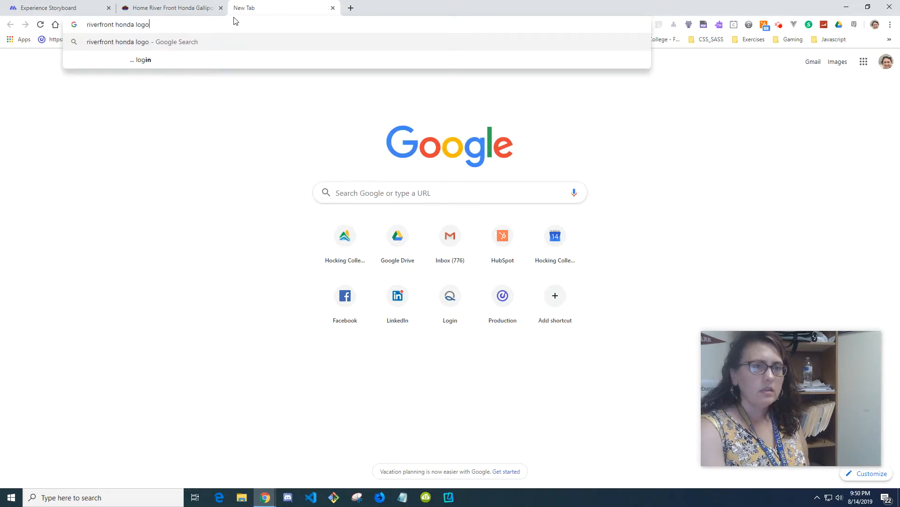
pyautogui.press('Return')
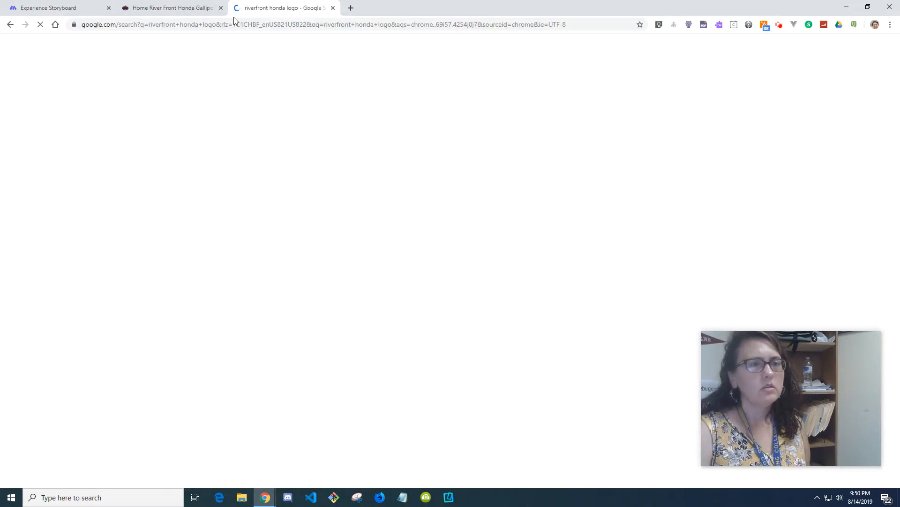
pyautogui.click(113, 80)
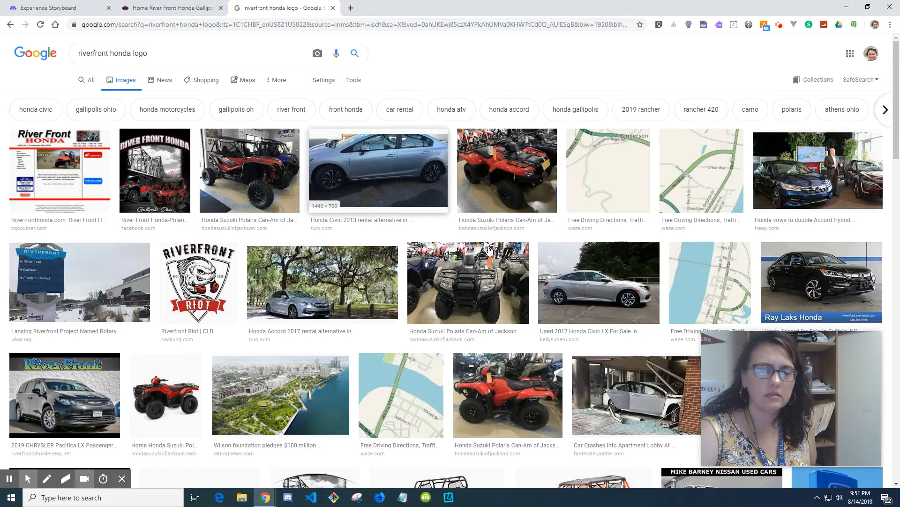
pyautogui.scroll(-12, 490, 249)
pyautogui.scroll(-3, 490, 249)
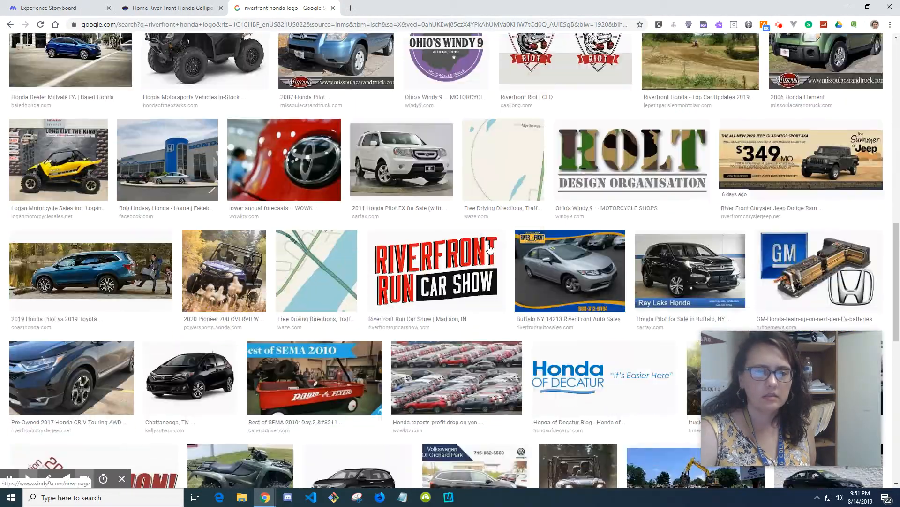
pyautogui.scroll(10, 491, 247)
pyautogui.scroll(5, 489, 245)
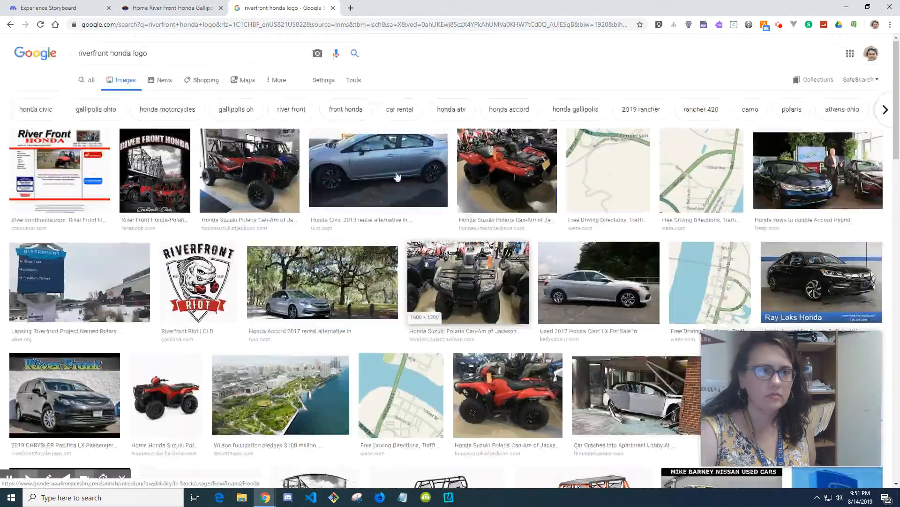
# Step: Search Google for honda motorsports logo
pyautogui.click(236, 25)
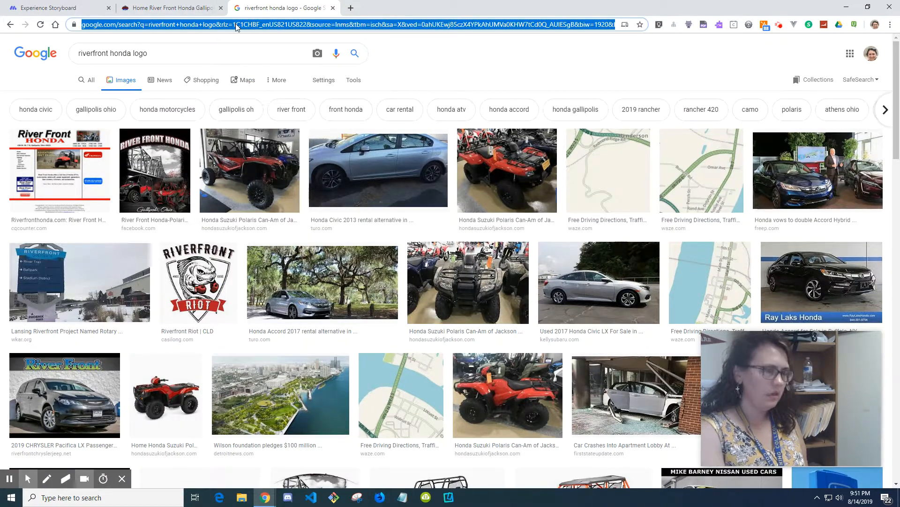
pyautogui.write('honda mot')
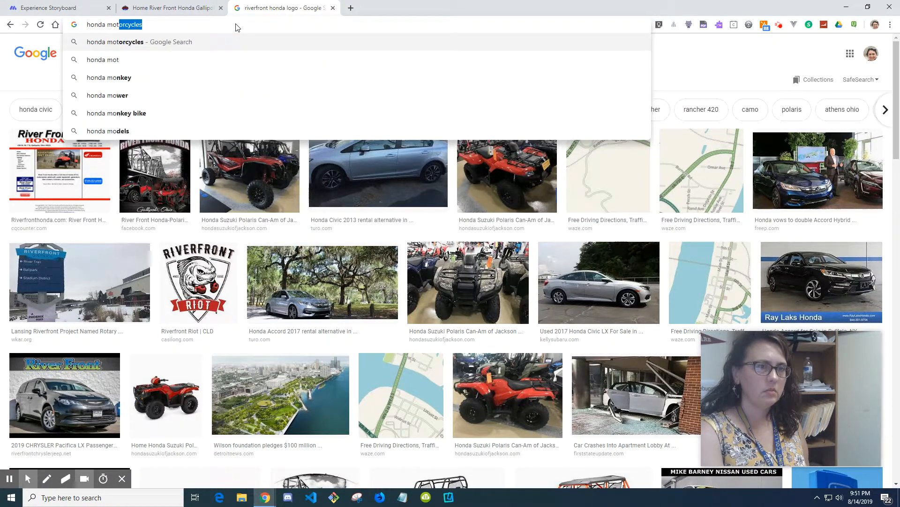
pyautogui.write('orsports')
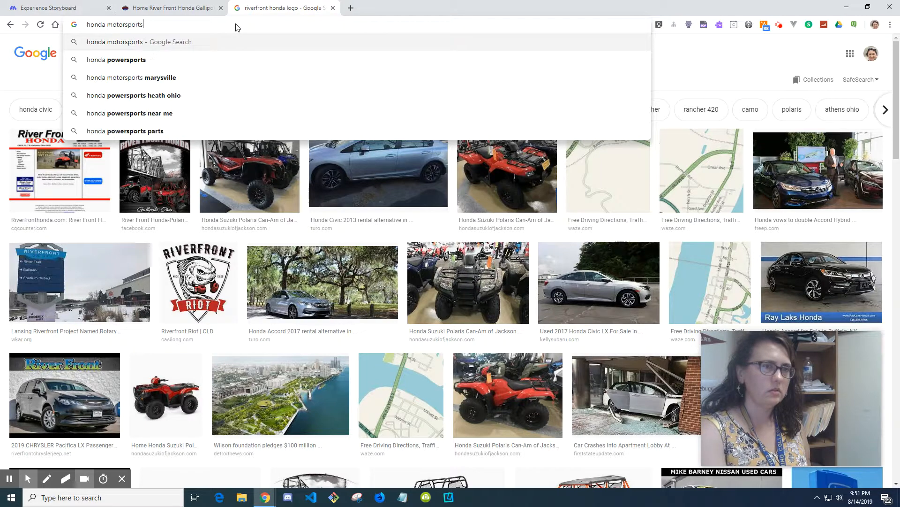
pyautogui.press('Return')
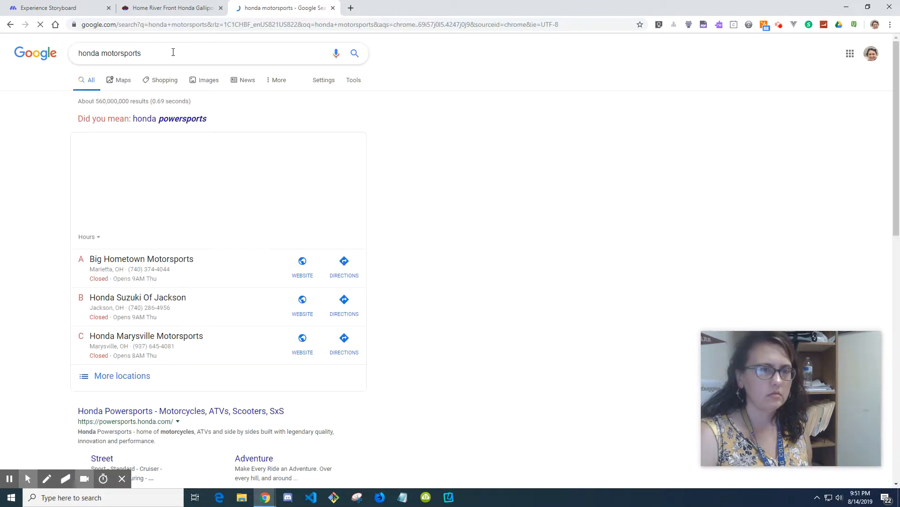
pyautogui.click(181, 57)
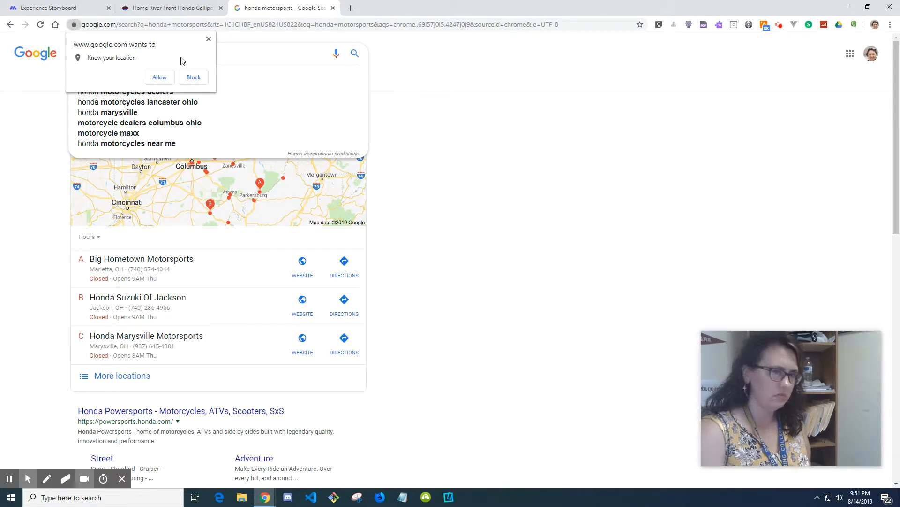
pyautogui.click(209, 40)
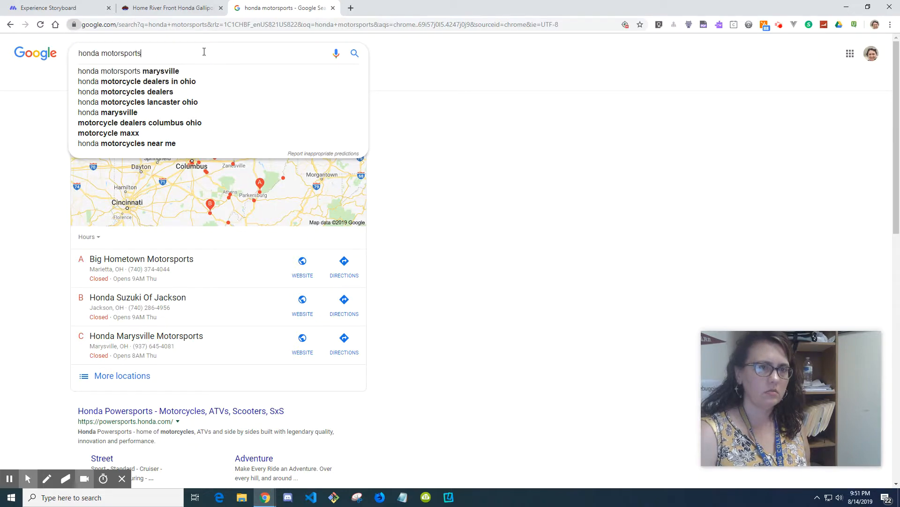
pyautogui.write('logo')
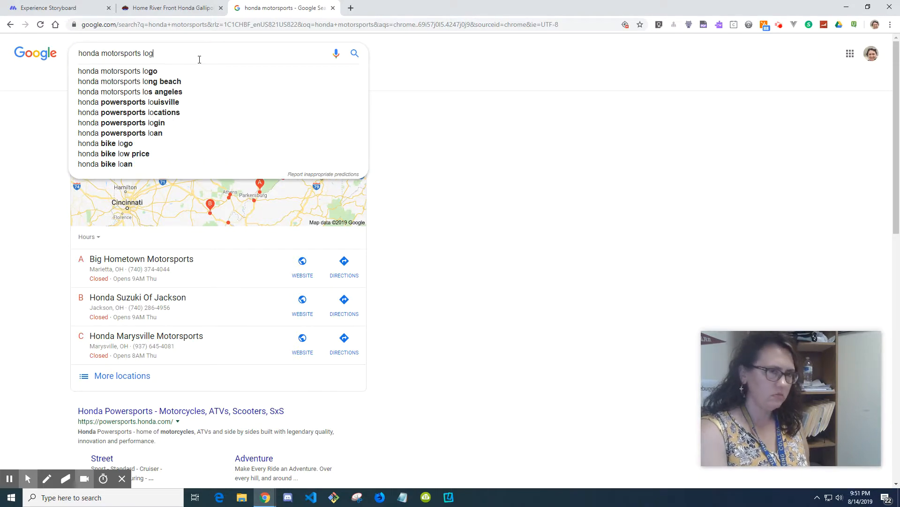
pyautogui.press('Return')
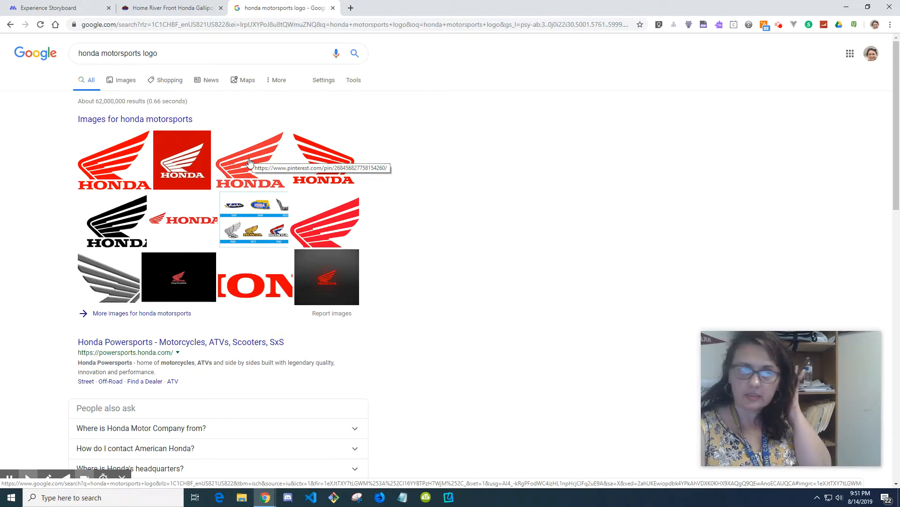
# Step: Refine the search to honda motorsports logo png and show the image results
pyautogui.click(173, 57)
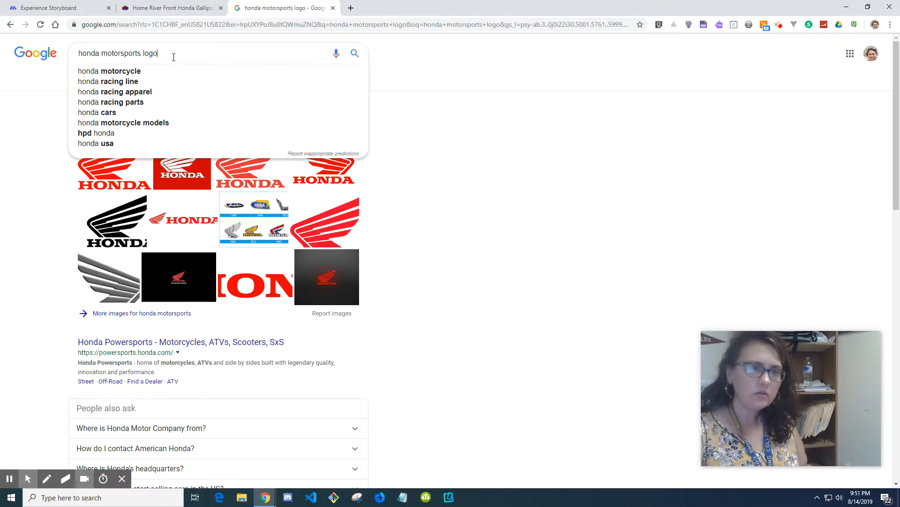
pyautogui.write('png')
pyautogui.press('Return')
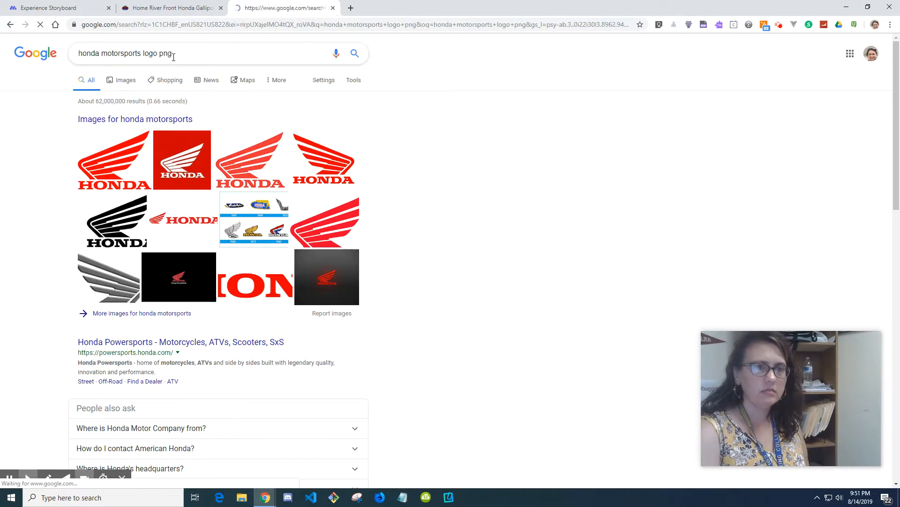
pyautogui.click(127, 83)
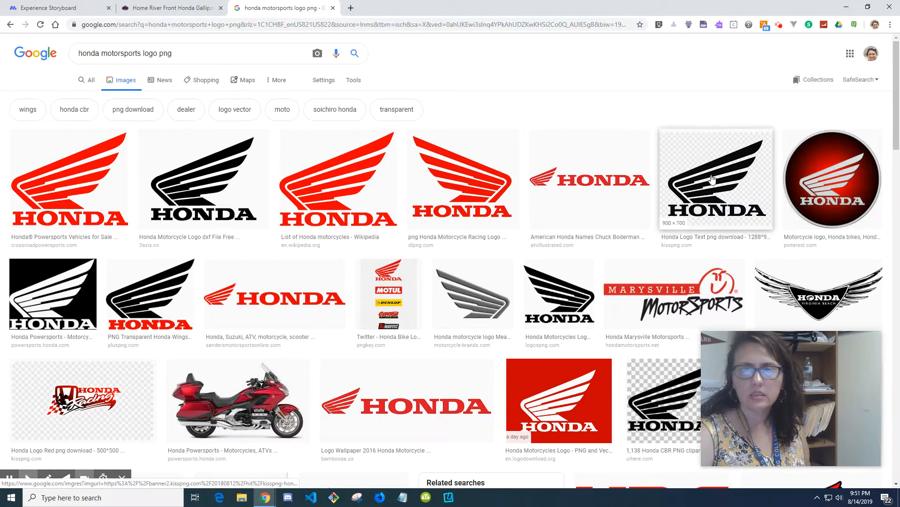
# Step: Save the black-and-white Honda wing logo image to the Desktop as honda.png
pyautogui.rightClick(712, 174)
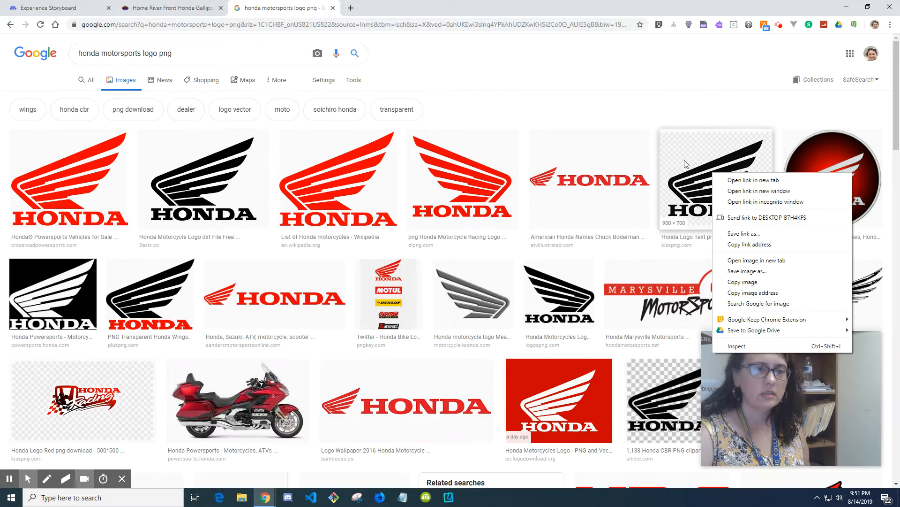
pyautogui.rightClick(66, 278)
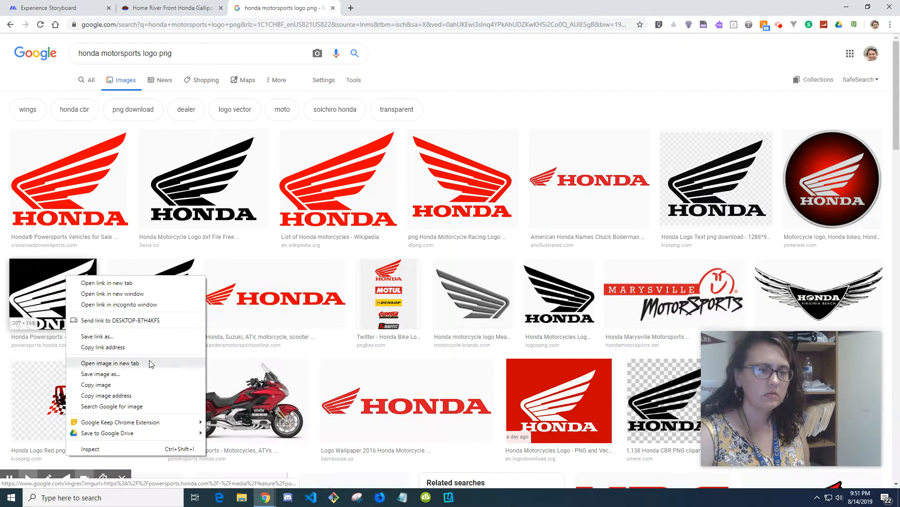
pyautogui.click(143, 381)
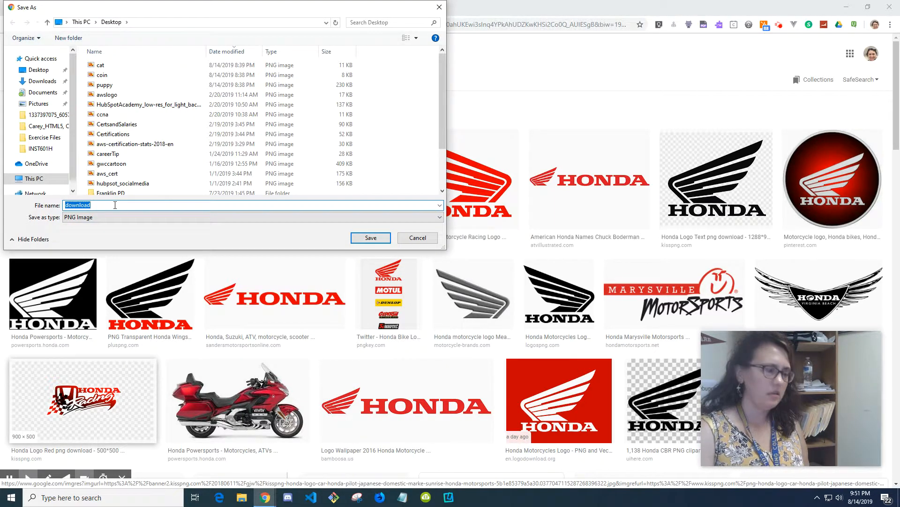
pyautogui.write('honda.png')
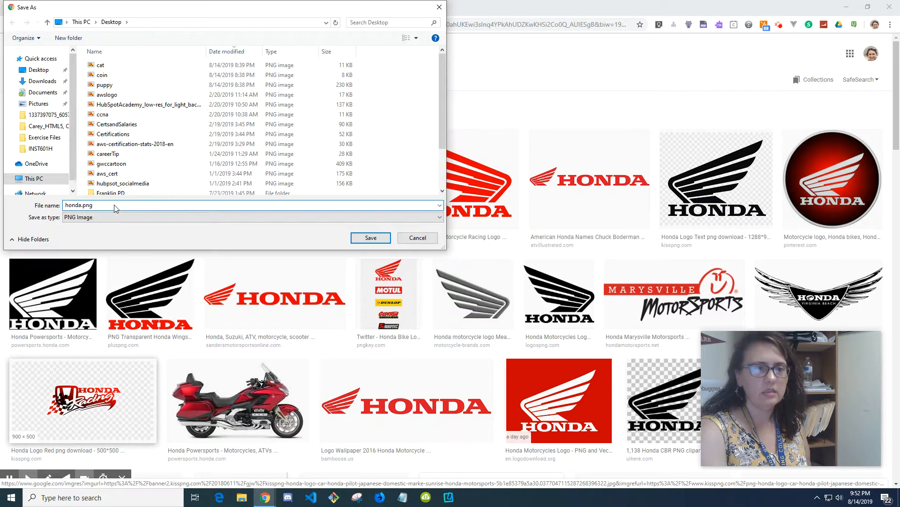
pyautogui.press('Return')
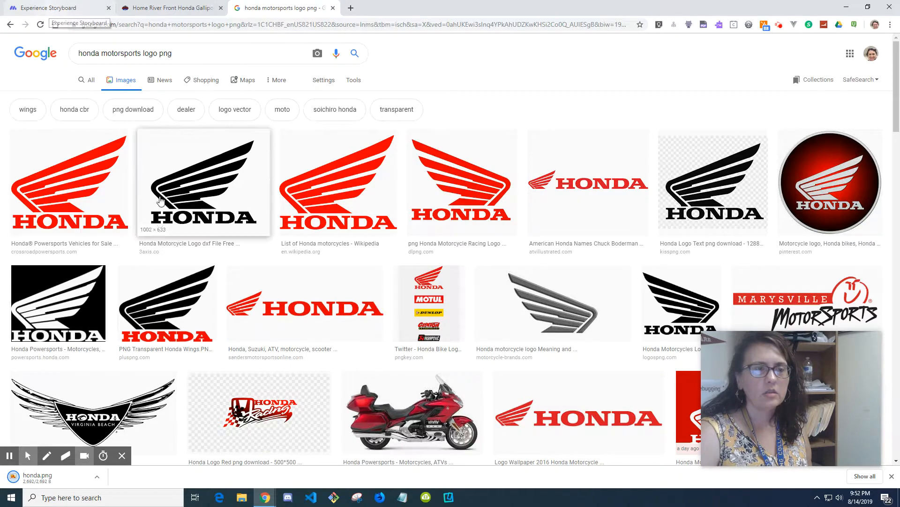
# Step: Return to the storyboard, start creating a new frame, and browse the Cartoon and Fantasy character categories
pyautogui.click(77, 8)
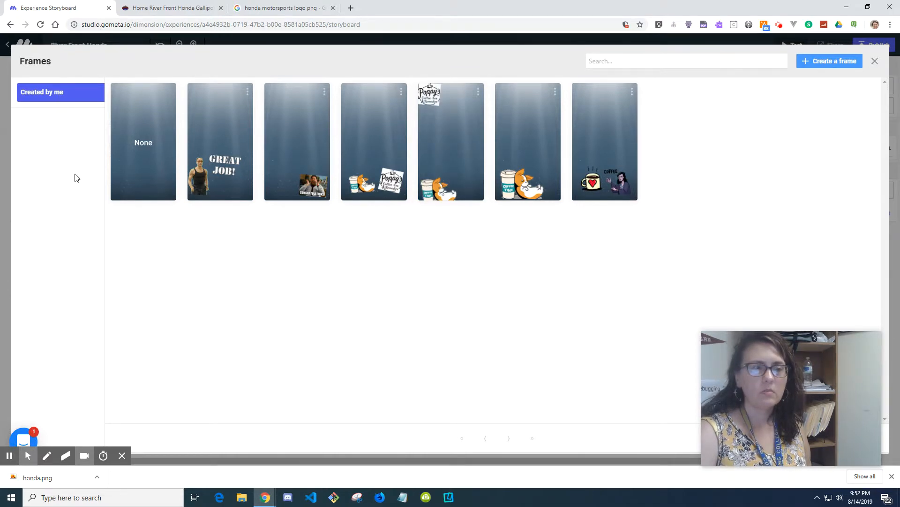
pyautogui.click(824, 60)
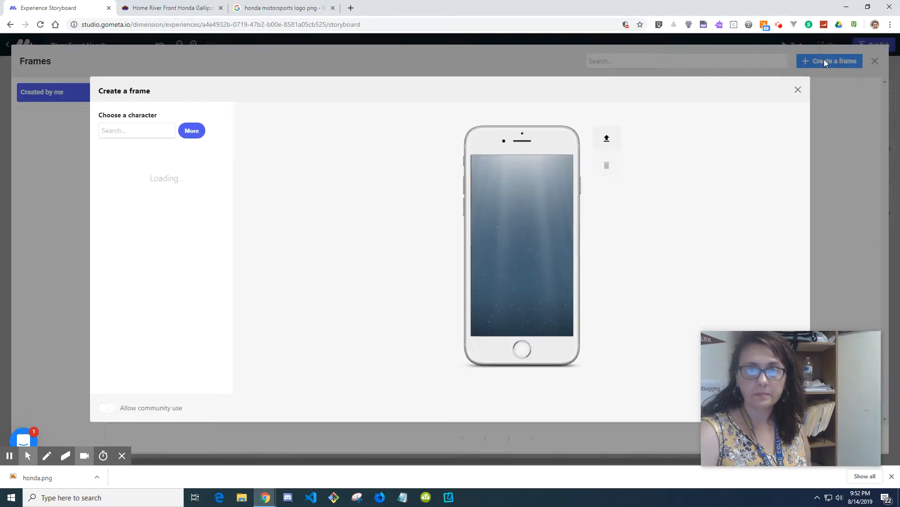
pyautogui.click(193, 132)
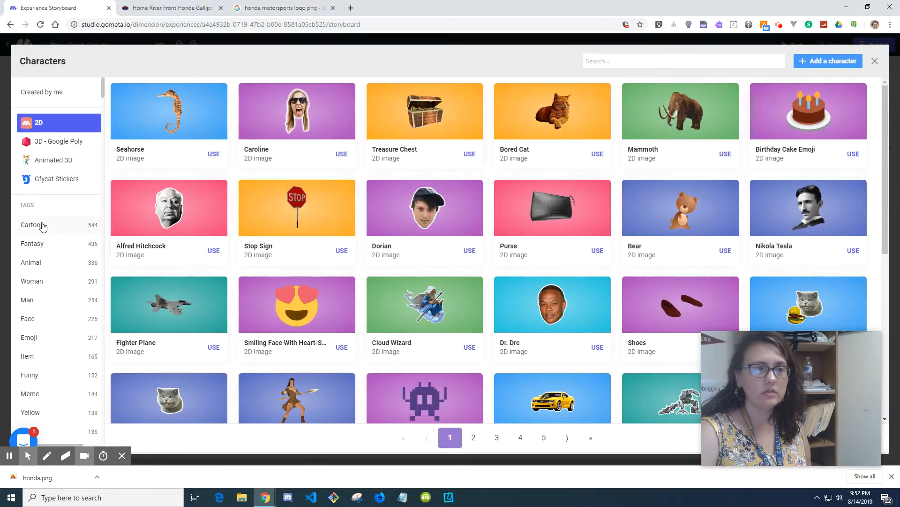
pyautogui.click(42, 225)
pyautogui.click(33, 243)
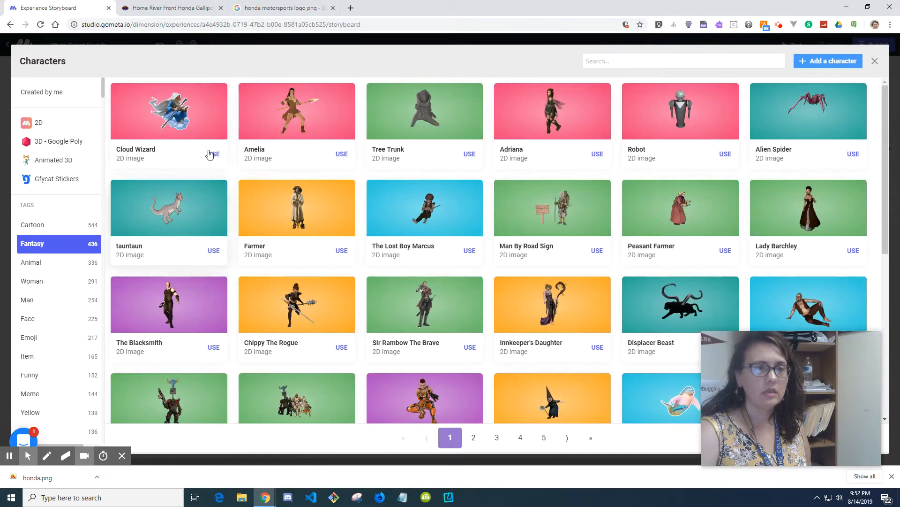
# Step: Search the 2D characters for fun and place a fun character in the frame's lower-left corner
pyautogui.click(695, 58)
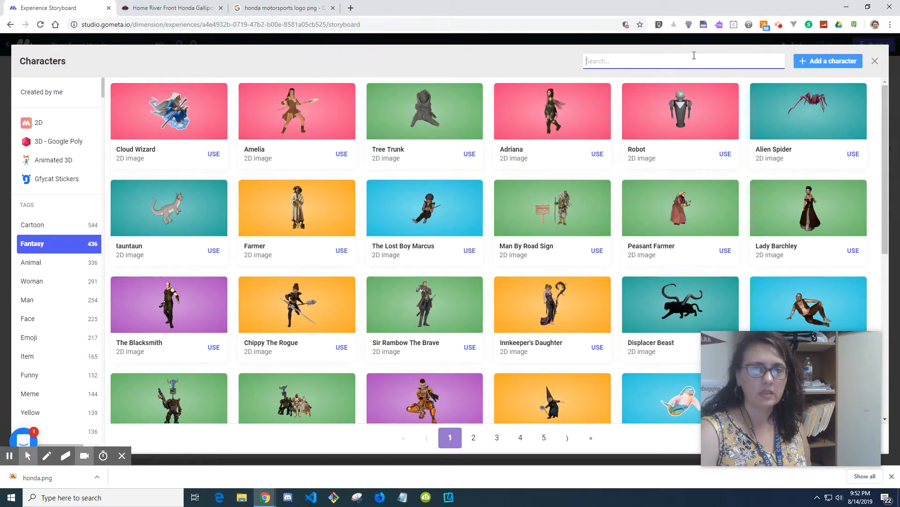
pyautogui.click(41, 122)
pyautogui.click(634, 63)
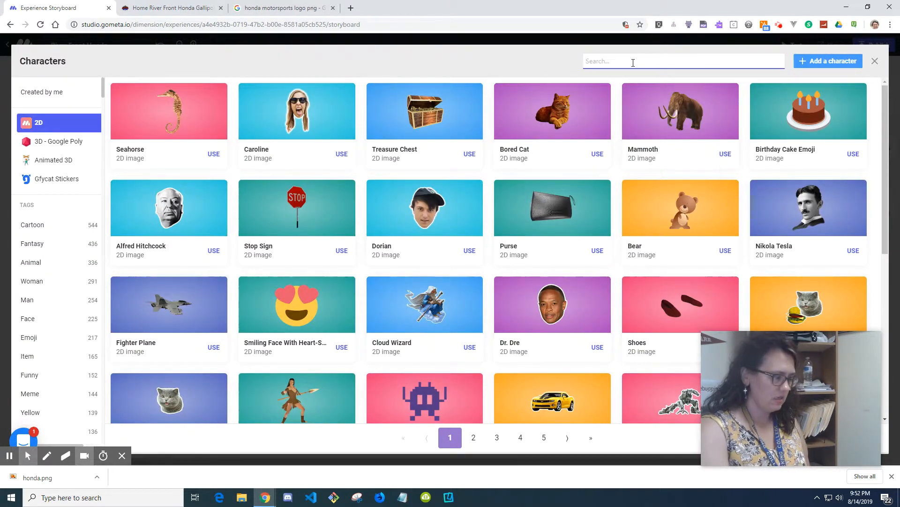
pyautogui.write('outdoor')
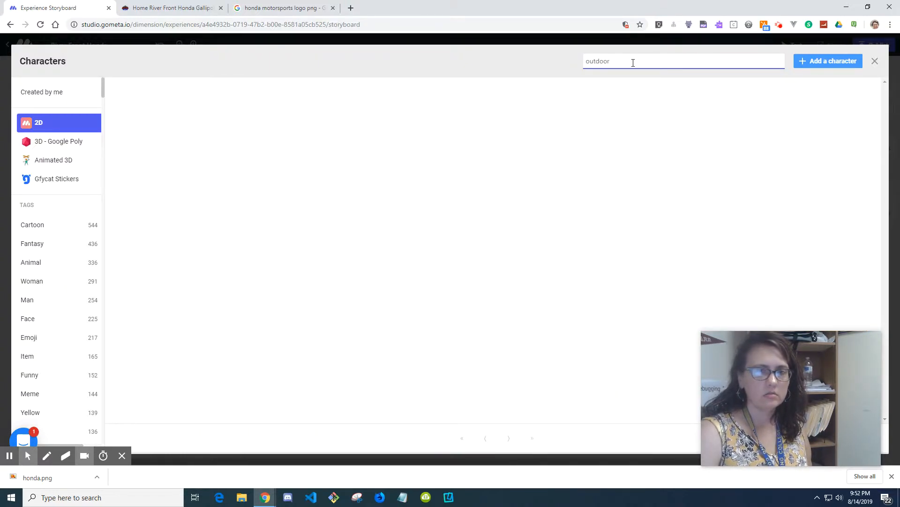
pyautogui.doubleClick(600, 64)
pyautogui.write('fun')
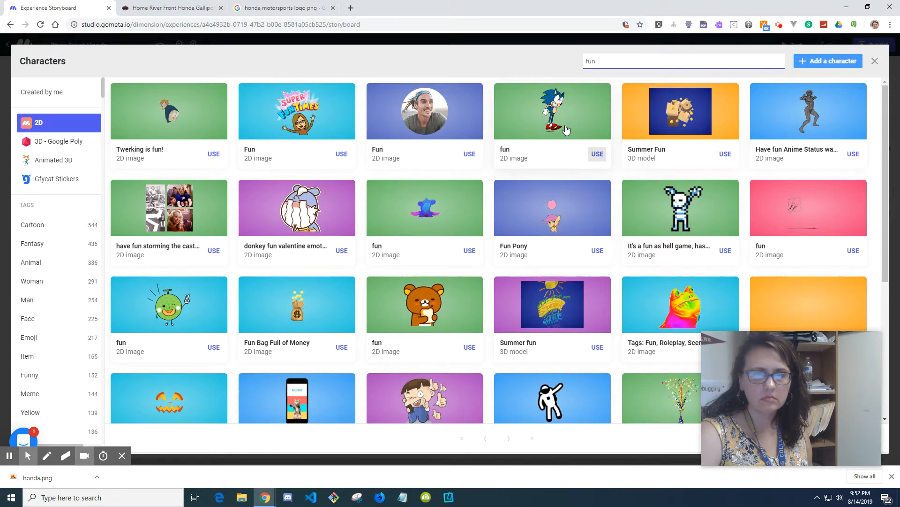
pyautogui.click(470, 250)
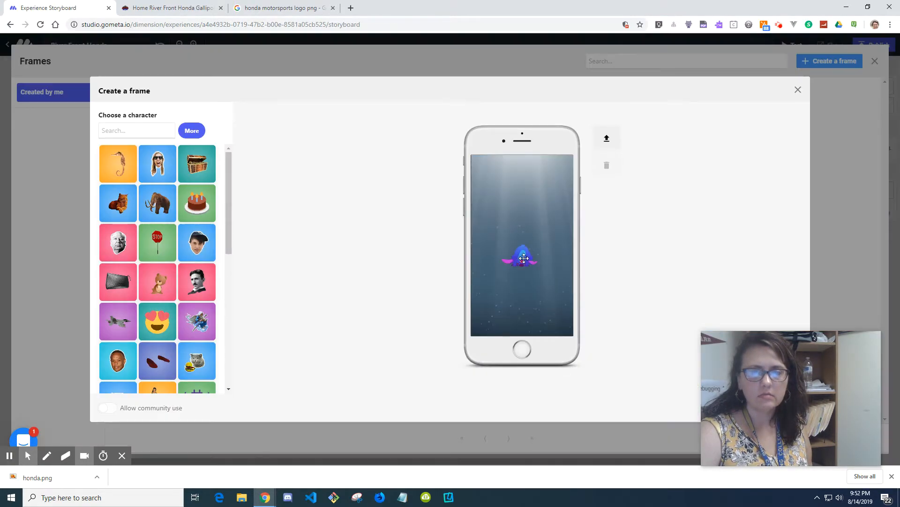
pyautogui.moveTo(517, 280); pyautogui.dragTo(490, 335)
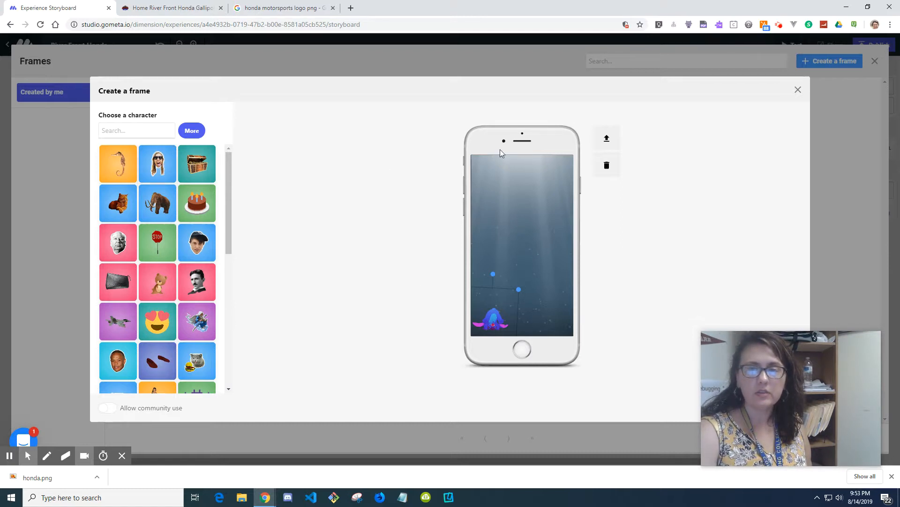
# Step: Upload honda.png from the Desktop into the frame, shrink it into the lower-right corner, and save the frame
pyautogui.click(608, 140)
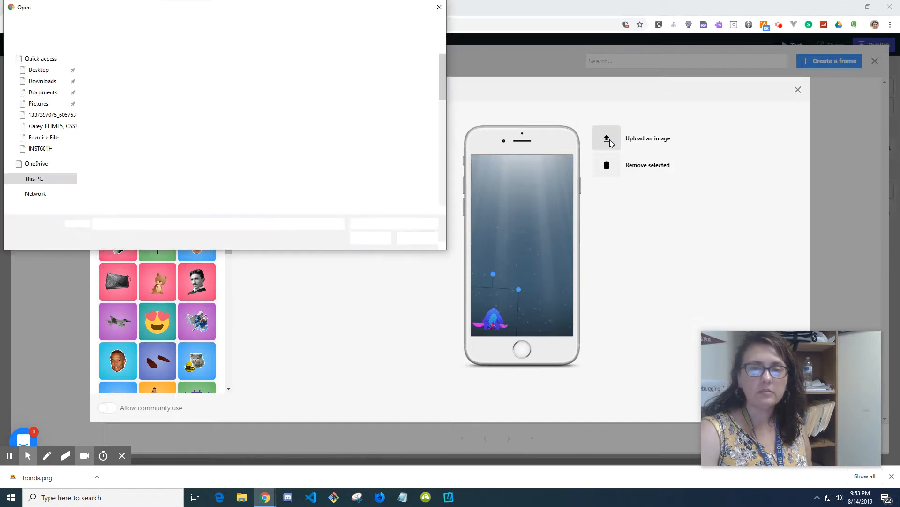
pyautogui.click(167, 65)
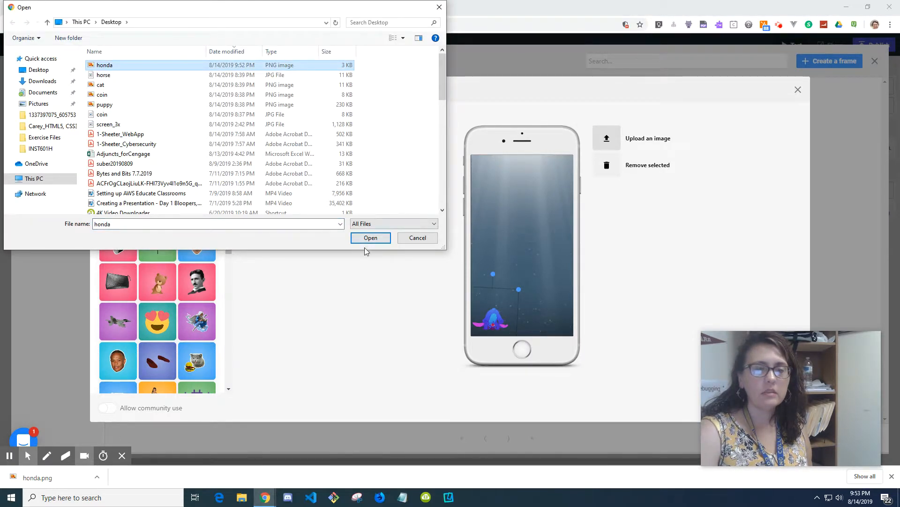
pyautogui.click(370, 239)
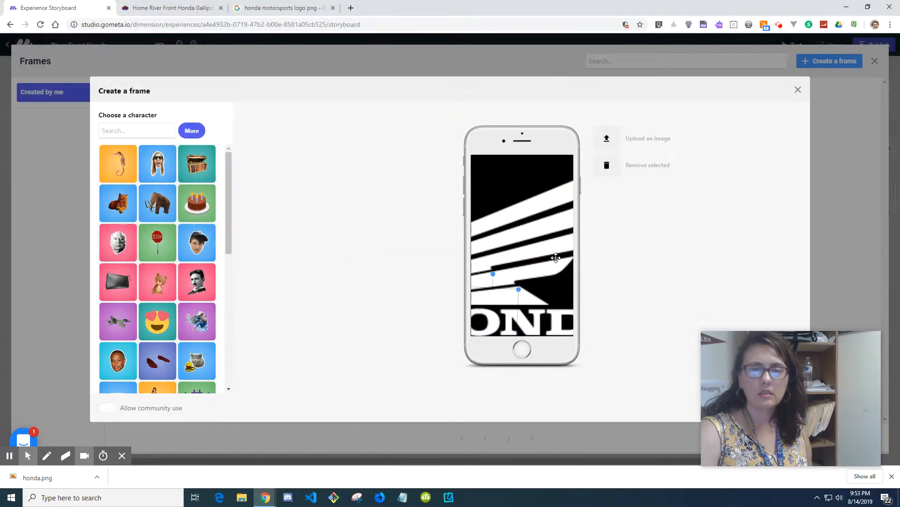
pyautogui.moveTo(554, 240); pyautogui.dragTo(474, 252)
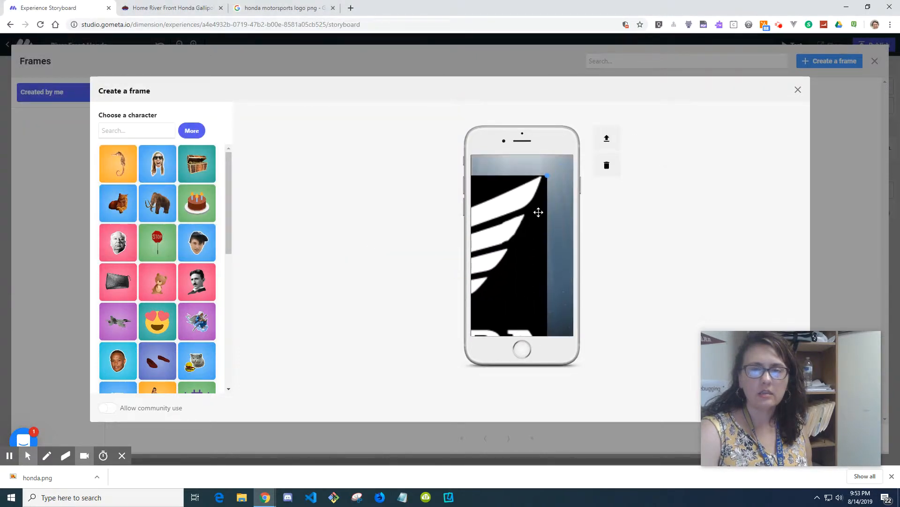
pyautogui.moveTo(549, 177); pyautogui.dragTo(543, 311)
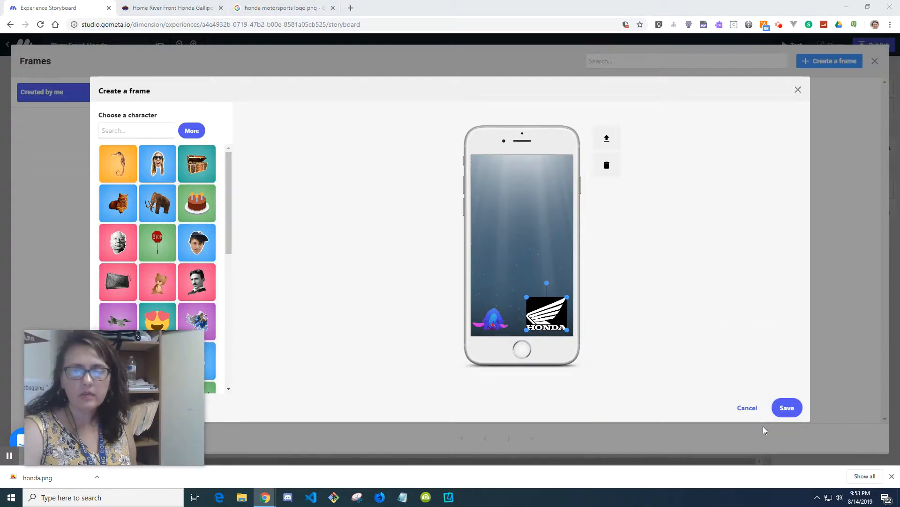
pyautogui.click(792, 408)
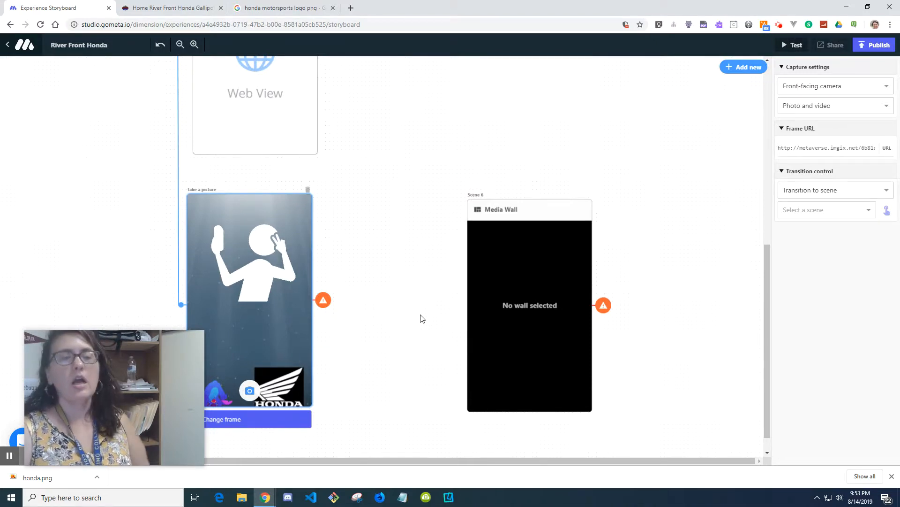
# Step: Add a Save to wall block to the storyboard
pyautogui.moveTo(137, 354); pyautogui.dragTo(107, 320)
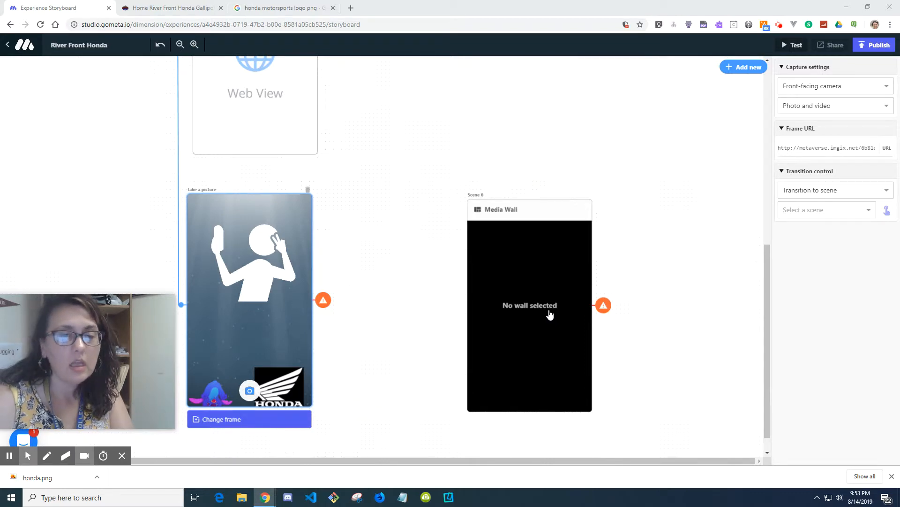
pyautogui.click(310, 304)
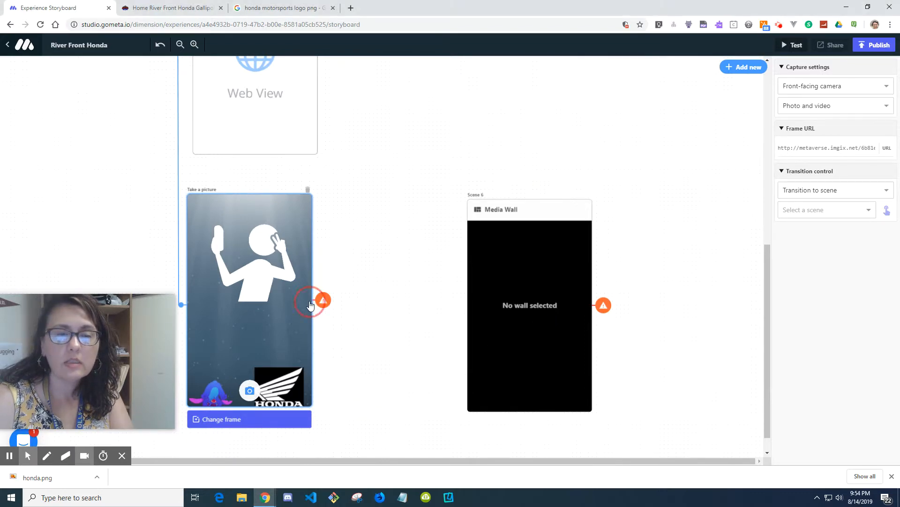
pyautogui.click(749, 70)
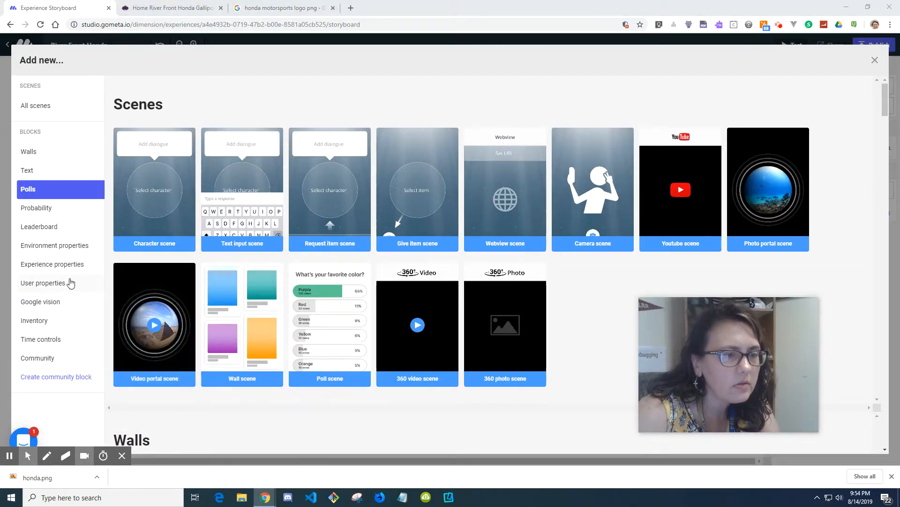
pyautogui.click(56, 158)
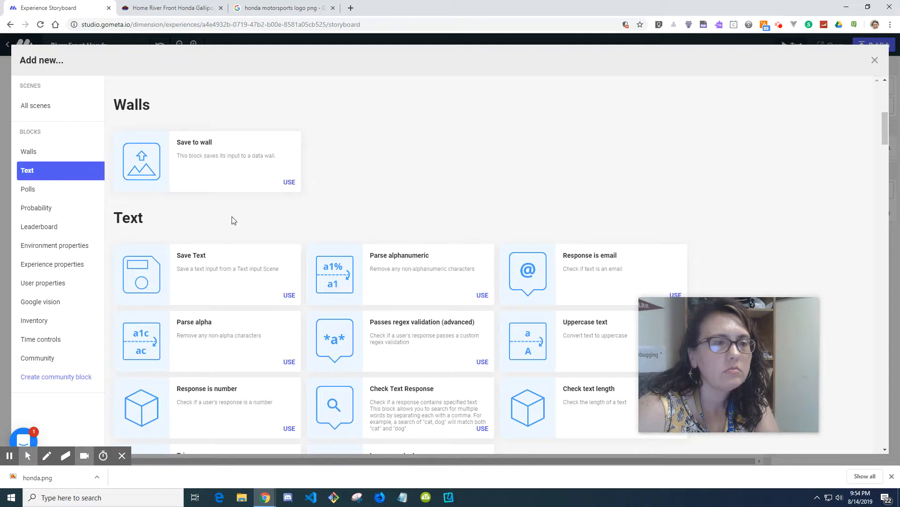
pyautogui.click(50, 156)
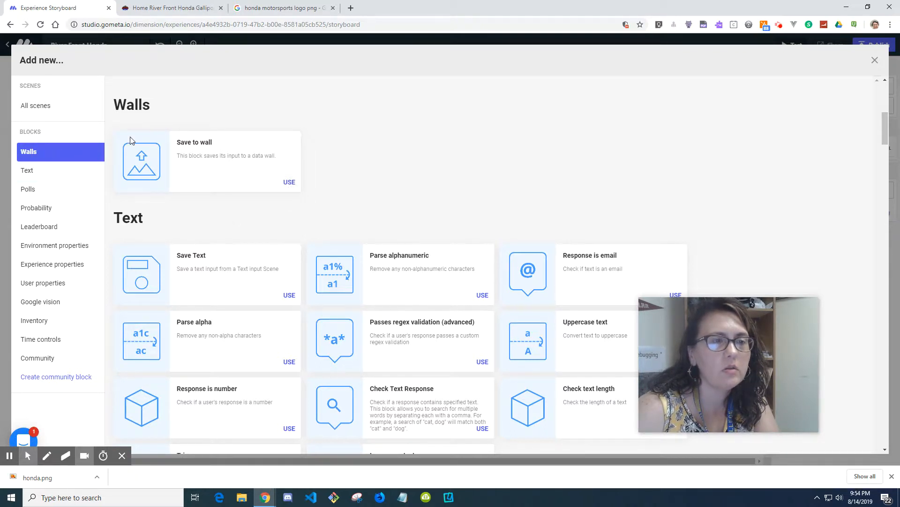
pyautogui.click(289, 183)
# Step: Move the Save to wall block between the Take a picture scene and the Media Wall scene
pyautogui.scroll(4, 660, 275)
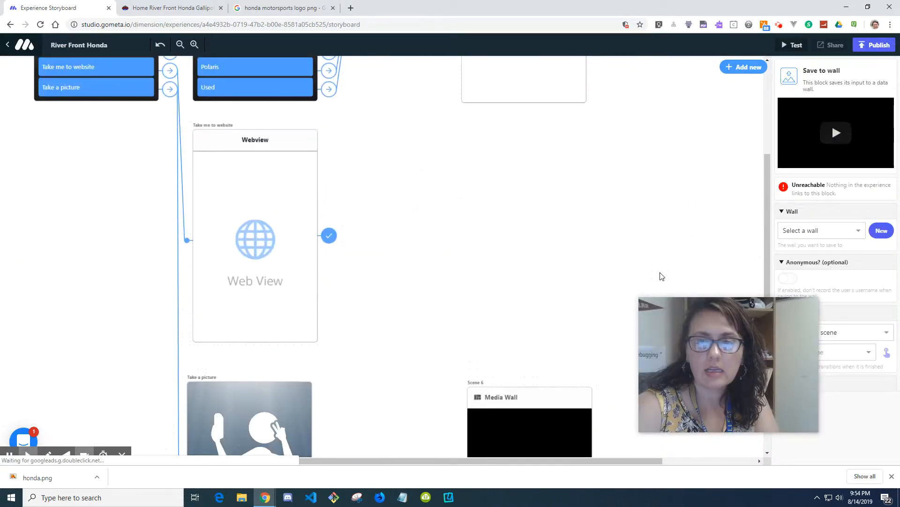
pyautogui.scroll(-3, 659, 275)
pyautogui.click(180, 44)
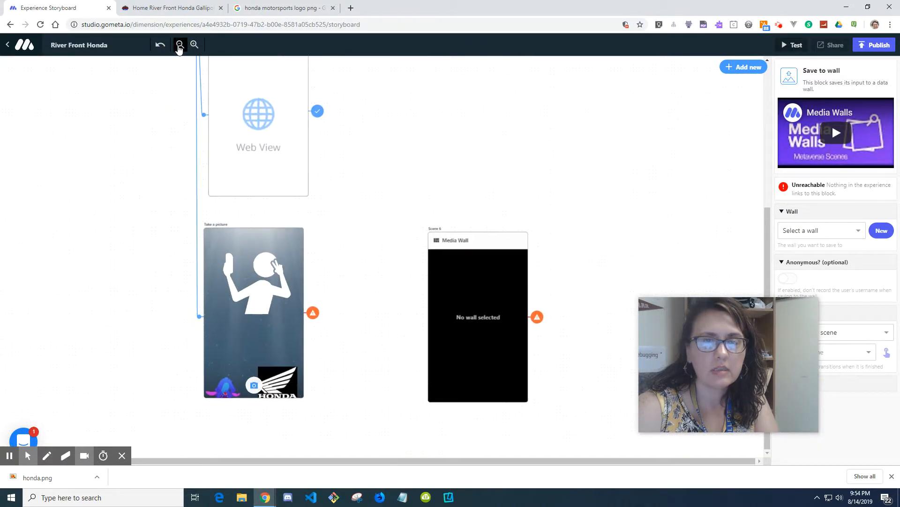
pyautogui.click(180, 45)
pyautogui.click(180, 45)
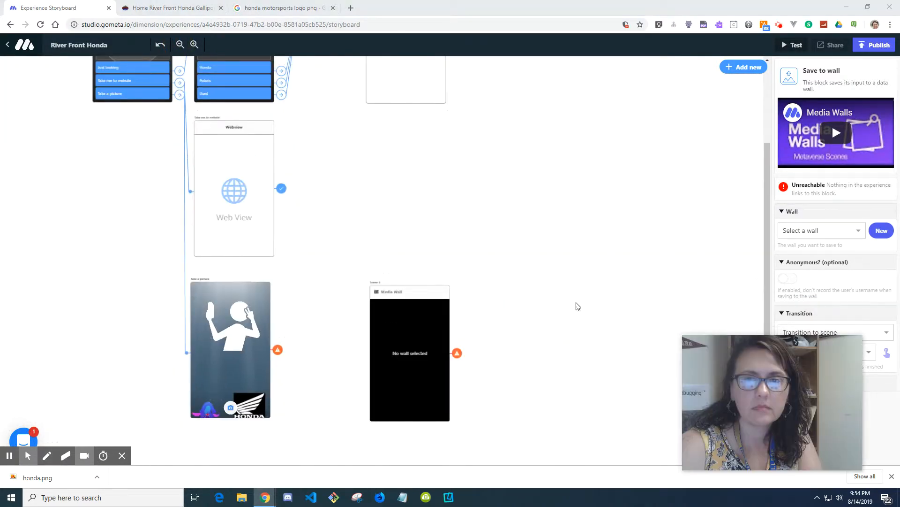
pyautogui.scroll(2, 578, 307)
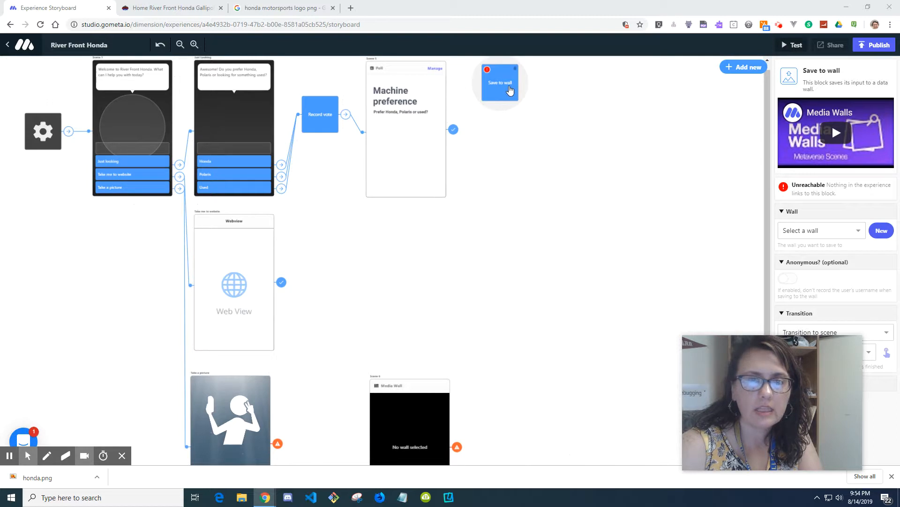
pyautogui.moveTo(500, 85); pyautogui.dragTo(407, 292)
pyautogui.moveTo(368, 374); pyautogui.dragTo(331, 437)
pyautogui.scroll(-3, 540, 286)
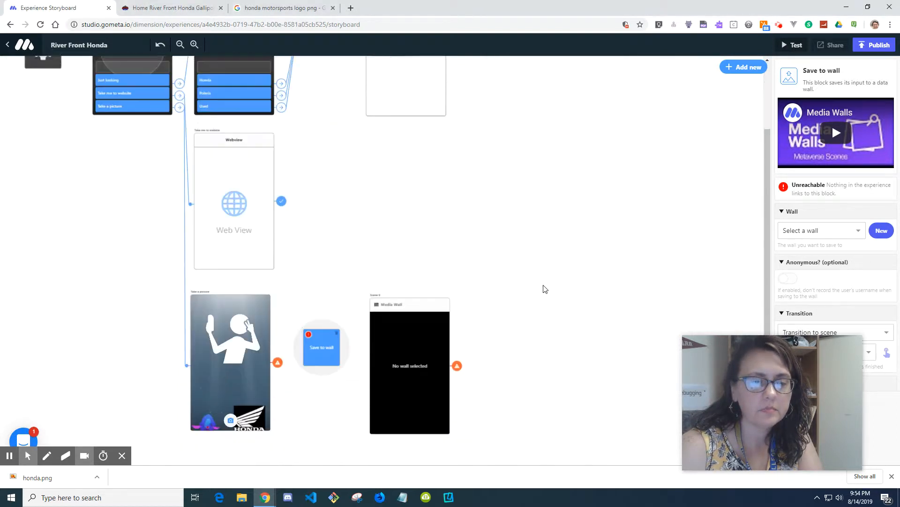
pyautogui.click(196, 46)
pyautogui.click(197, 46)
pyautogui.moveTo(750, 377); pyautogui.dragTo(823, 403)
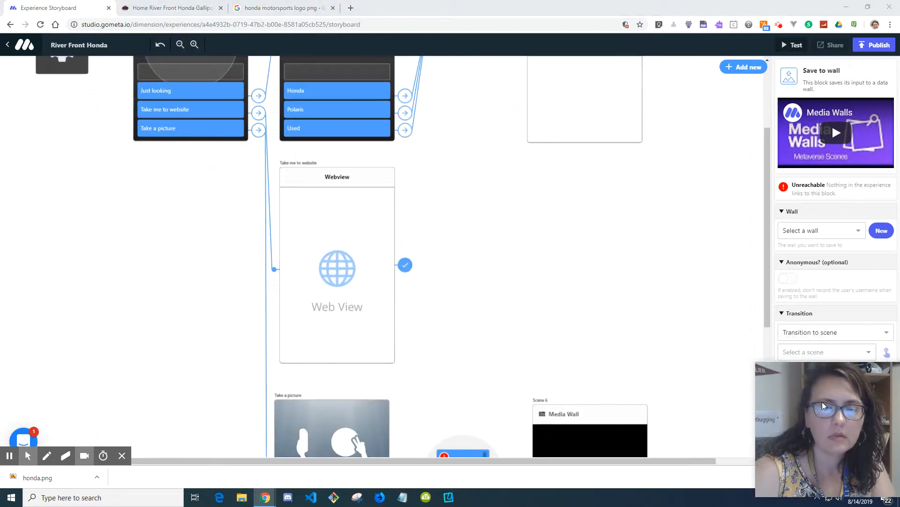
pyautogui.scroll(-4, 567, 304)
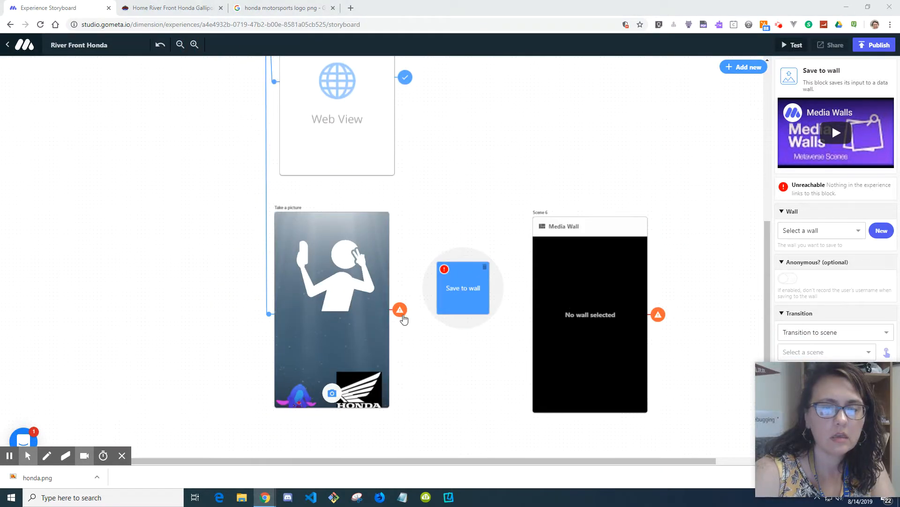
# Step: Link the Take a picture scene's transition to the Save to wall block
pyautogui.click(375, 319)
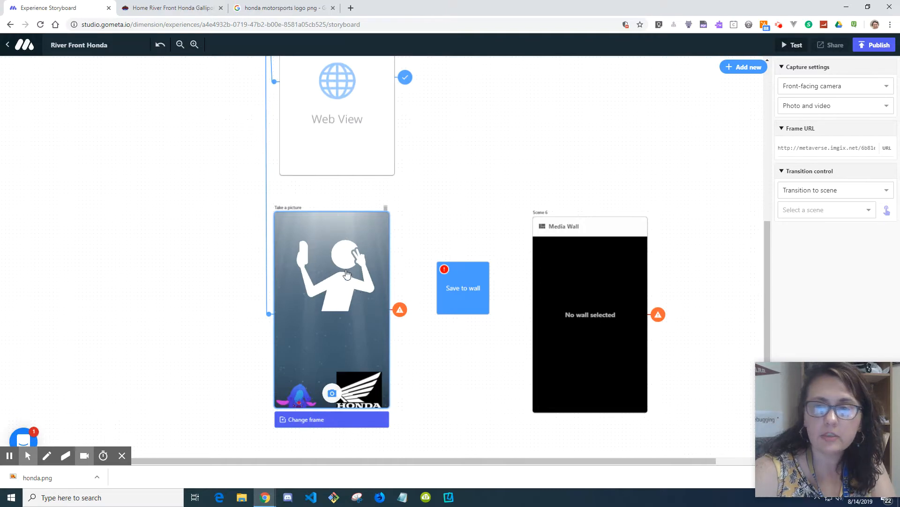
pyautogui.click(887, 211)
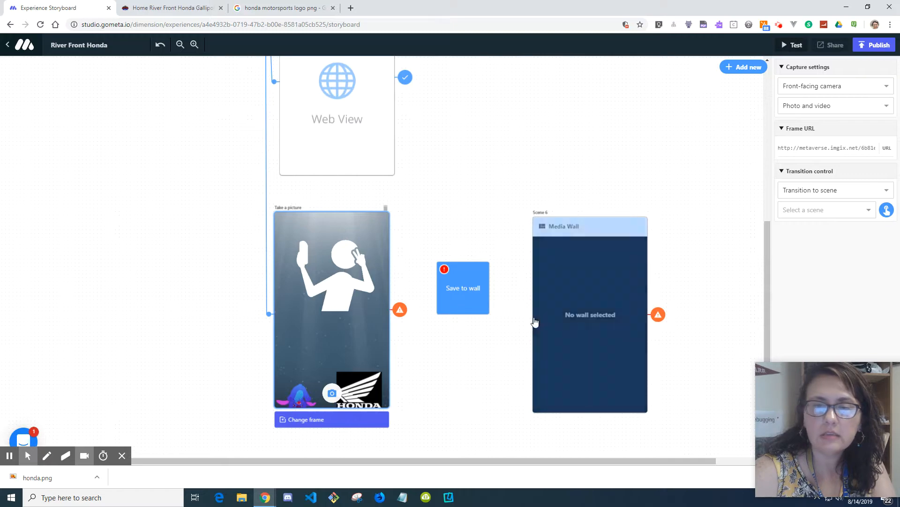
pyautogui.click(466, 292)
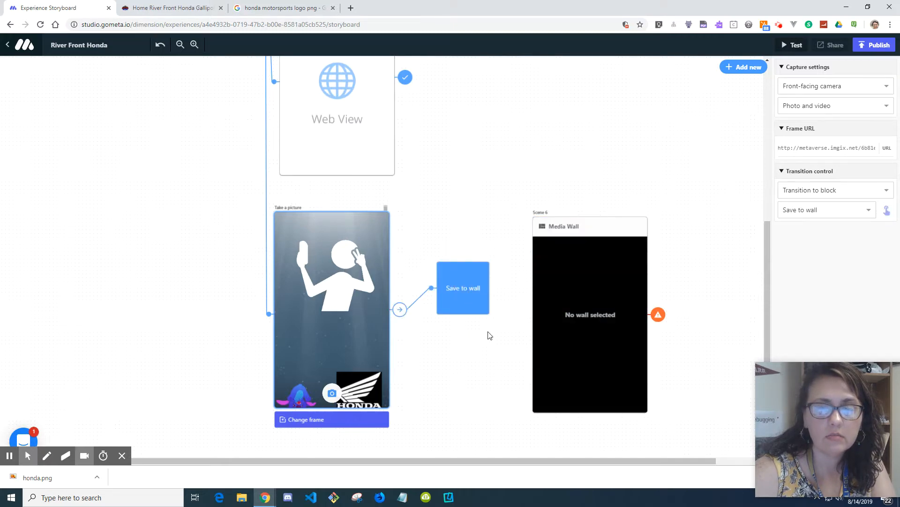
# Step: Set the Save to wall block's transition to go to Scene 6
pyautogui.click(472, 295)
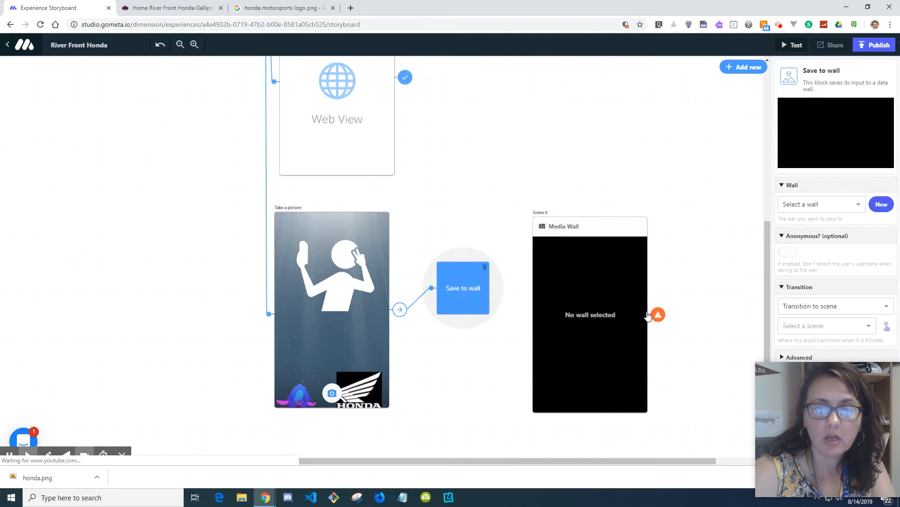
pyautogui.moveTo(770, 387); pyautogui.dragTo(159, 278)
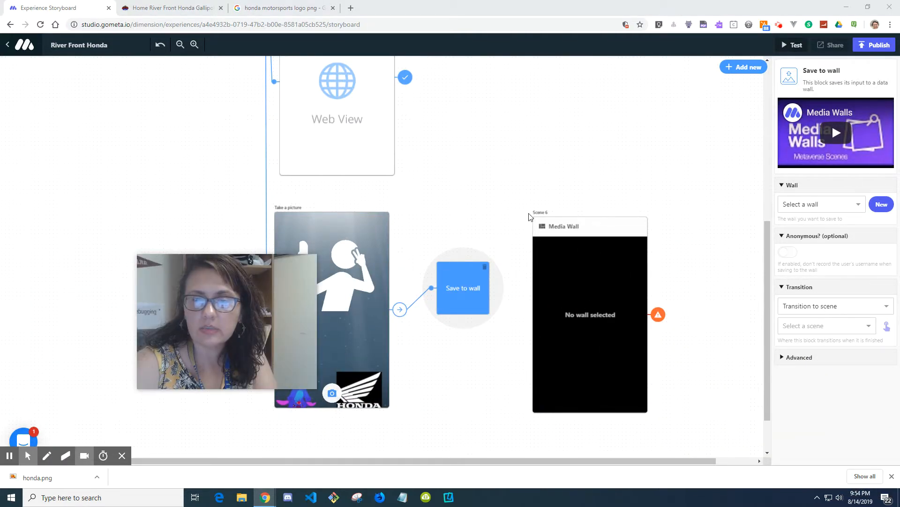
pyautogui.click(884, 308)
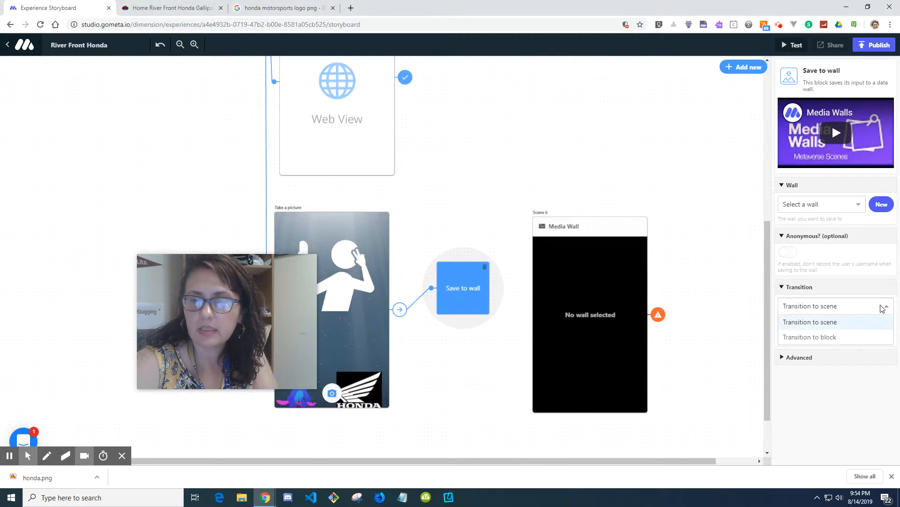
pyautogui.click(857, 323)
pyautogui.click(858, 327)
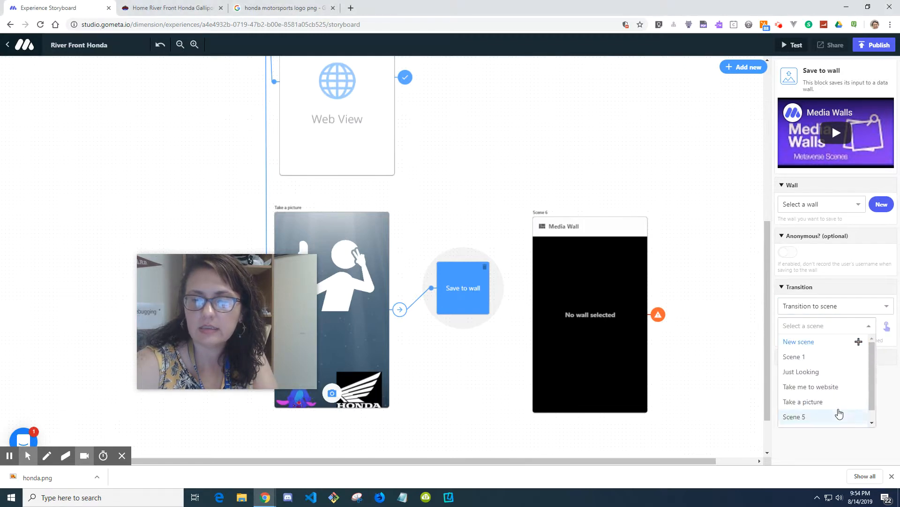
pyautogui.scroll(-1, 839, 412)
pyautogui.click(804, 420)
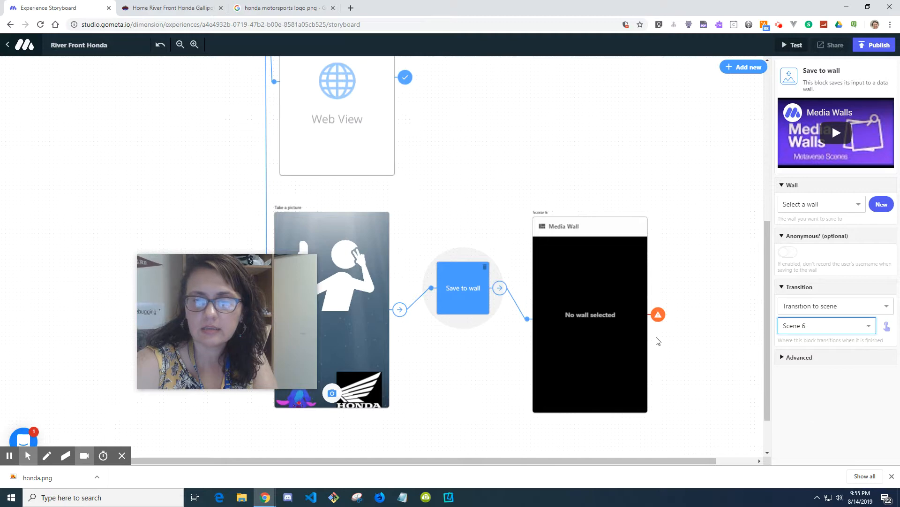
# Step: Set the Media Wall scene's transition control to End experience
pyautogui.click(658, 321)
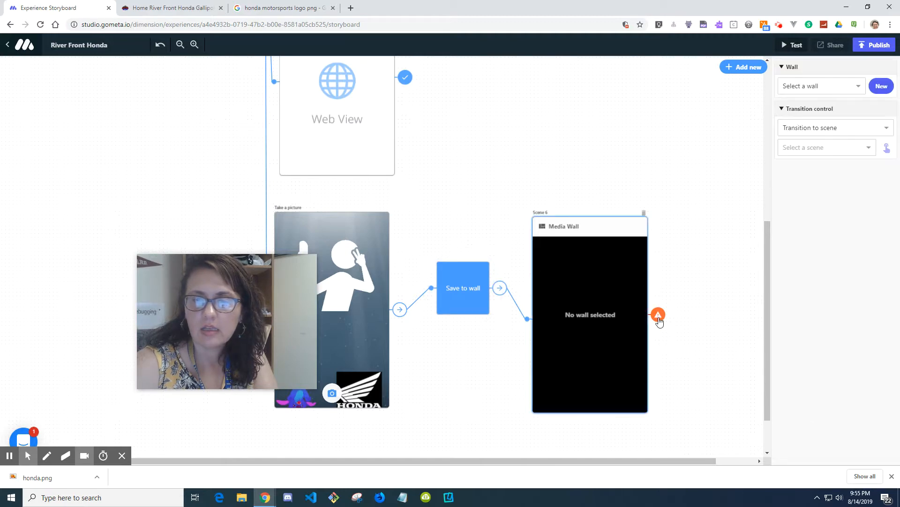
pyautogui.click(879, 132)
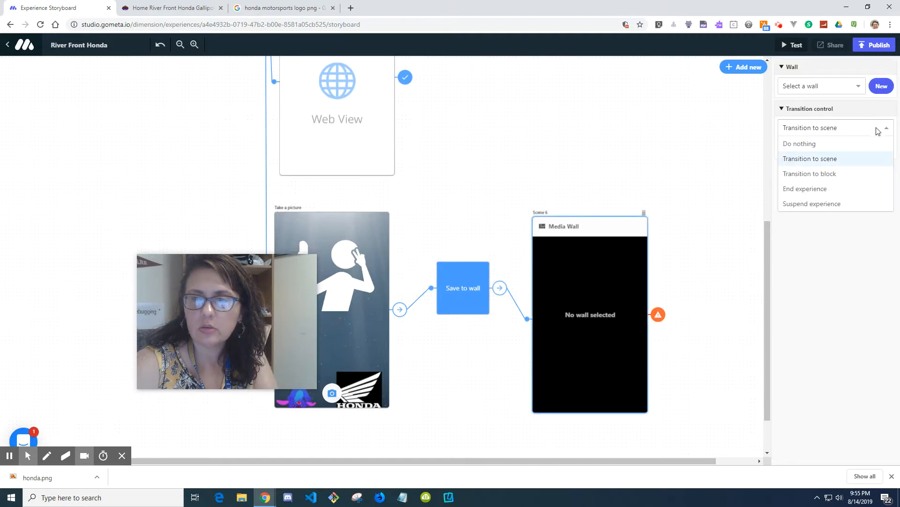
pyautogui.click(839, 195)
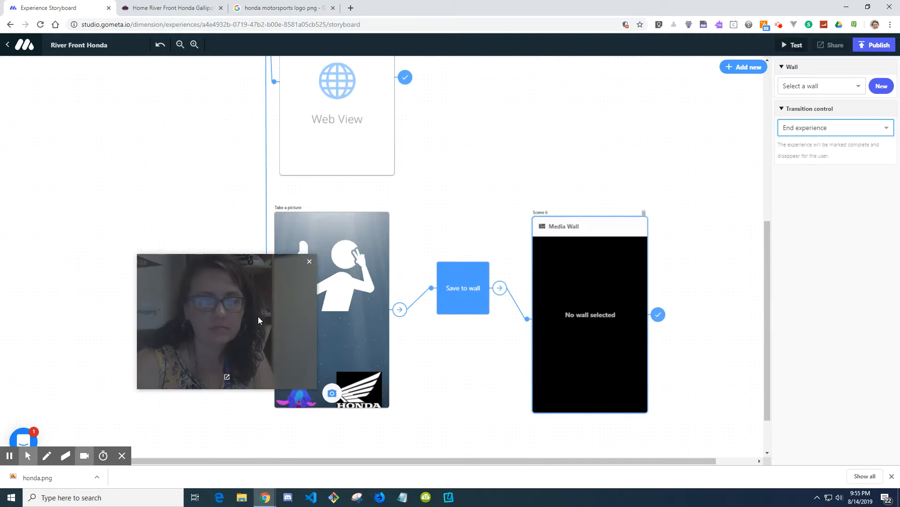
# Step: Review the whole storyboard flow and open Test to get the experience's scan code and share link
pyautogui.moveTo(258, 316); pyautogui.dragTo(84, 440)
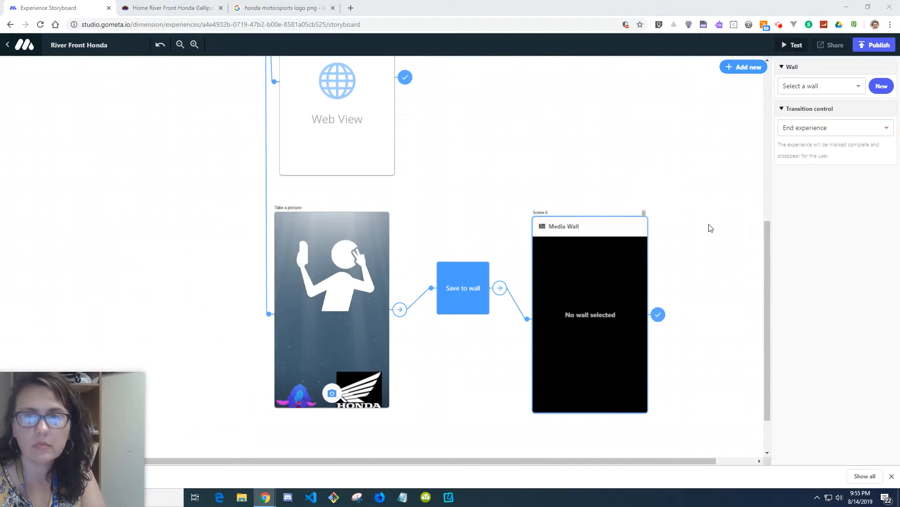
pyautogui.scroll(-2, 711, 228)
pyautogui.scroll(8, 712, 227)
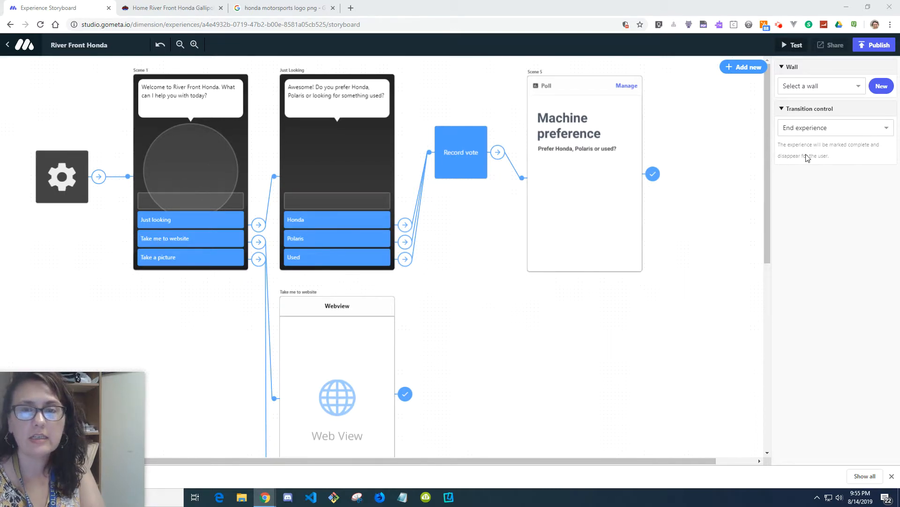
pyautogui.scroll(-3, 629, 280)
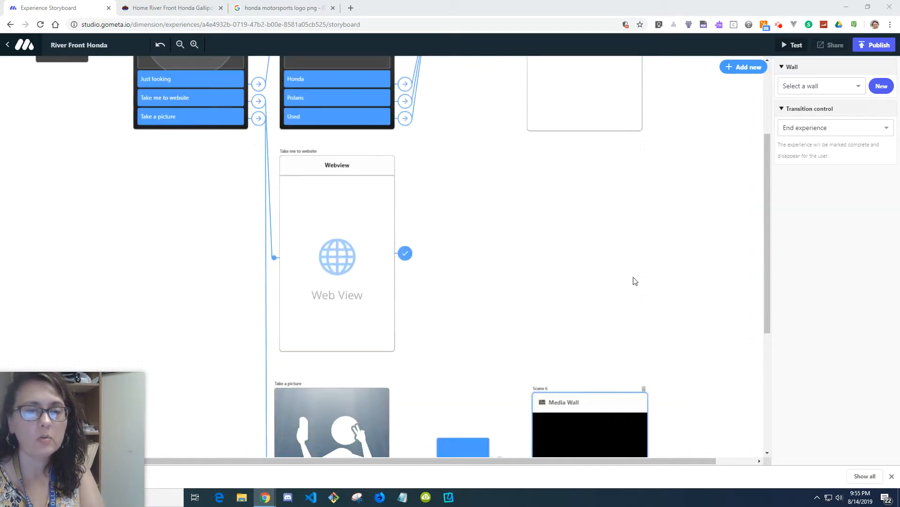
pyautogui.scroll(-3, 546, 266)
pyautogui.scroll(5, 544, 264)
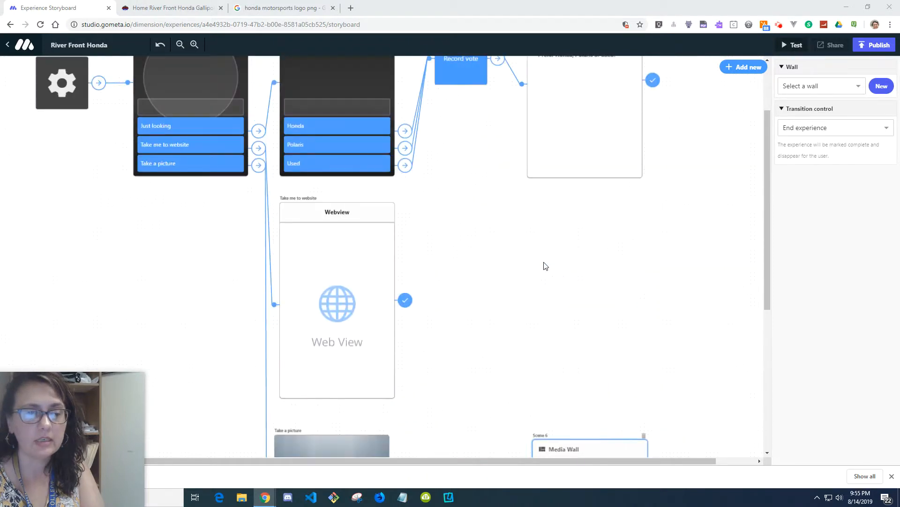
pyautogui.scroll(1, 545, 266)
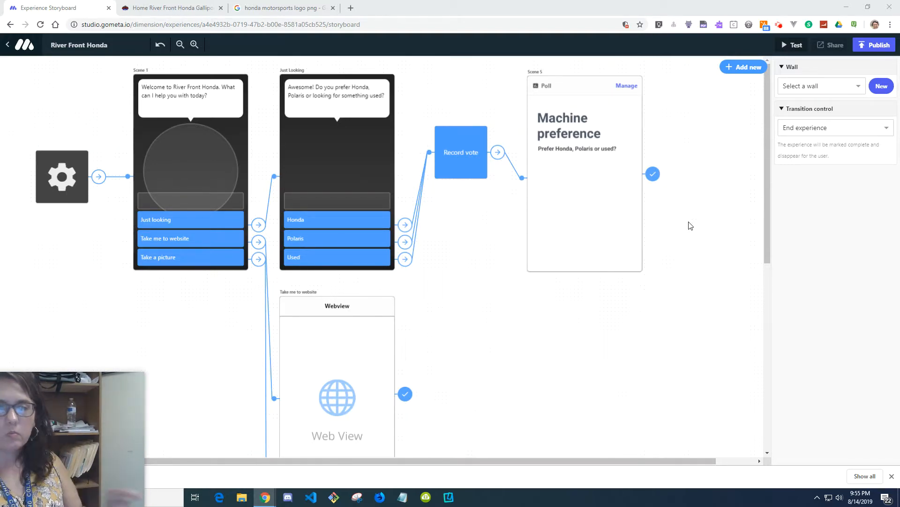
pyautogui.click(786, 46)
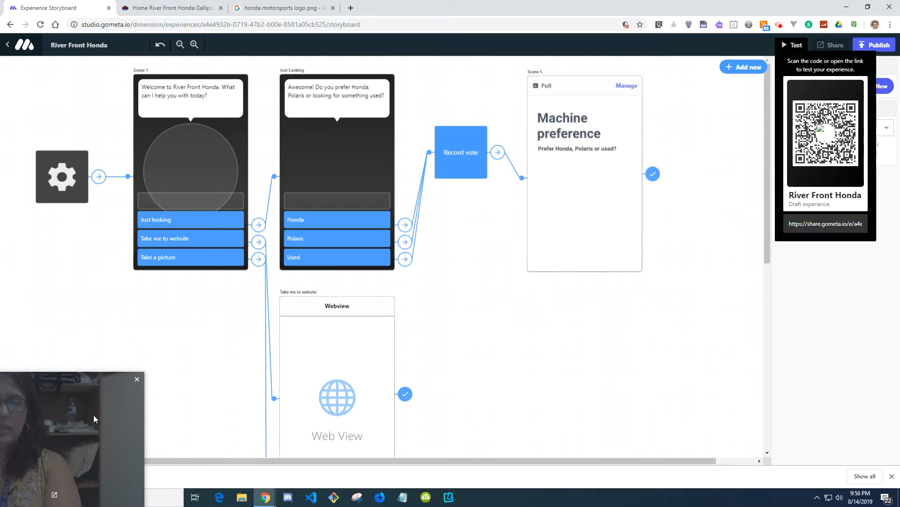
pyautogui.moveTo(85, 421); pyautogui.dragTo(155, 368)
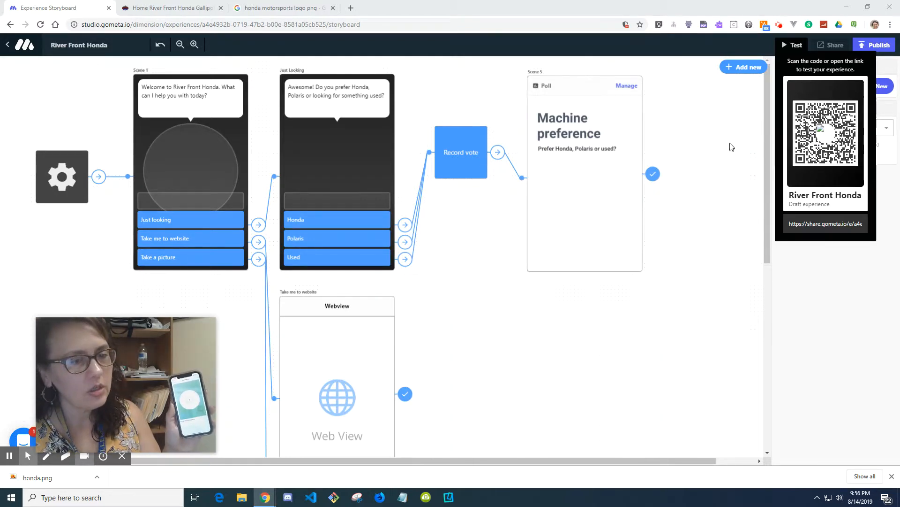
pyautogui.moveTo(181, 337)
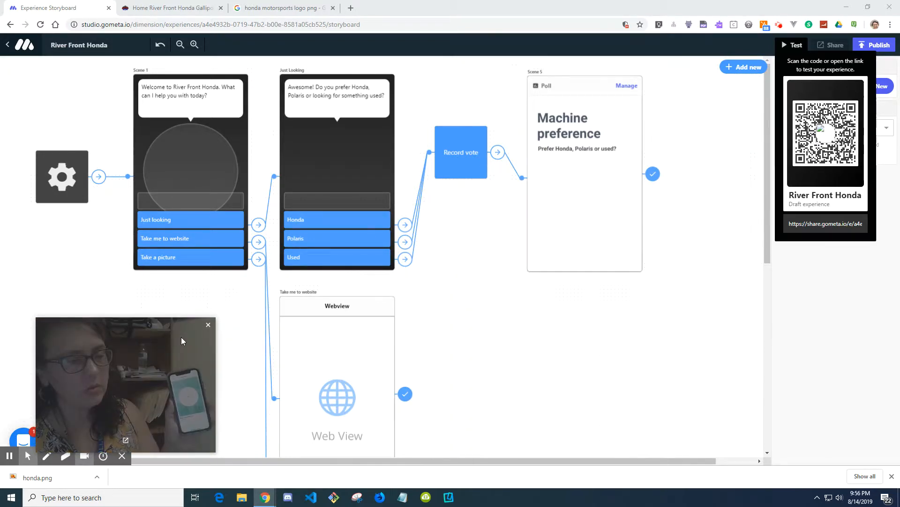
pyautogui.click(779, 26)
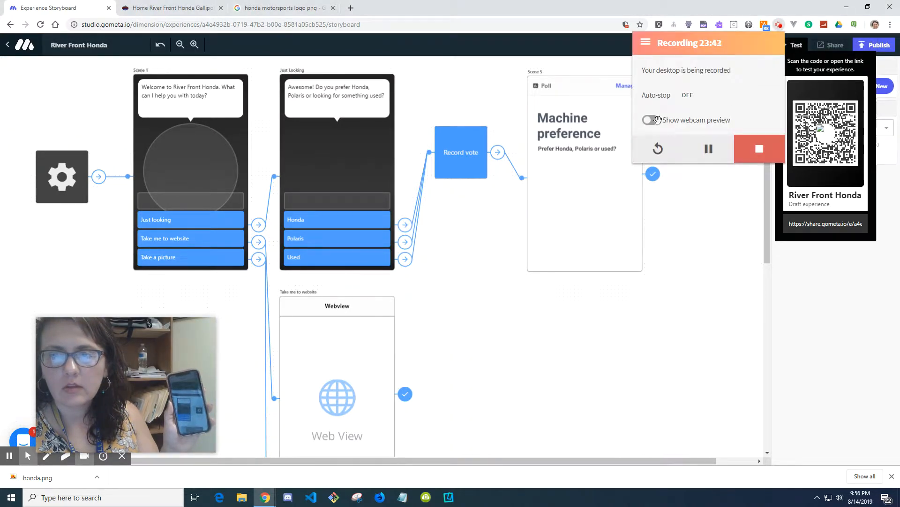
pyautogui.click(651, 120)
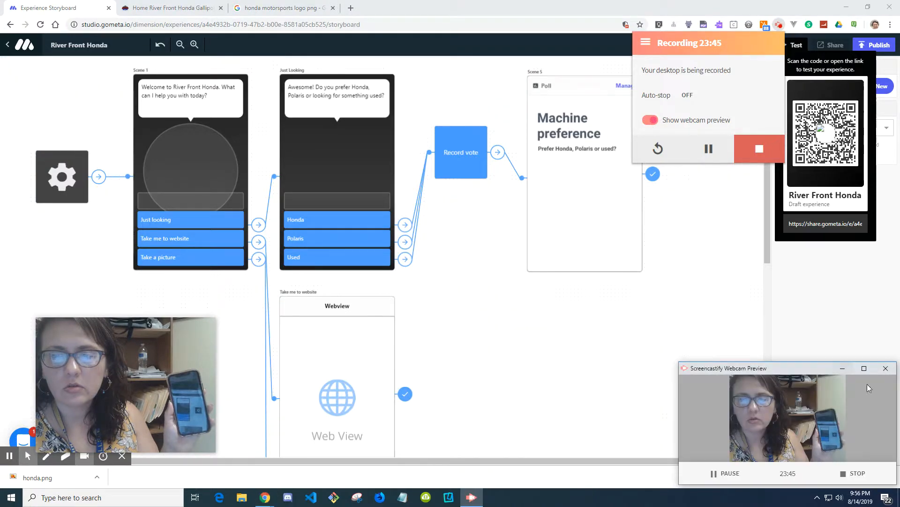
pyautogui.click(864, 369)
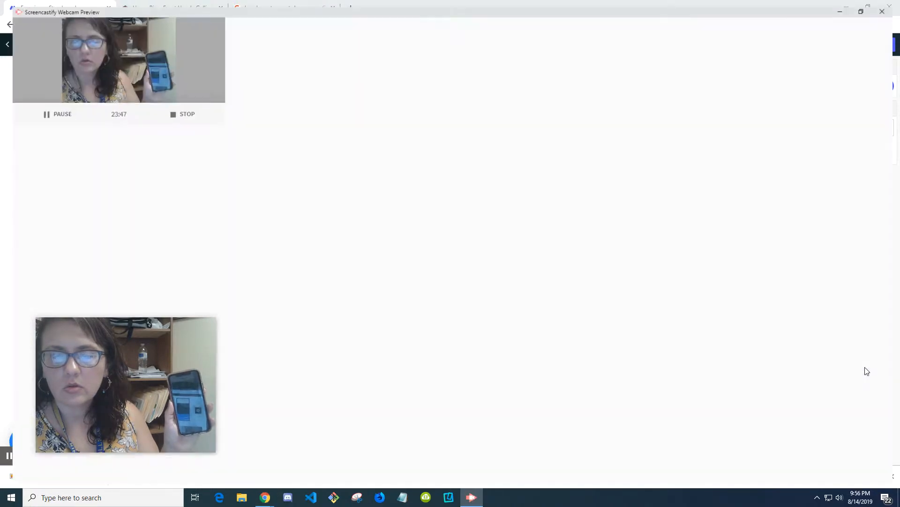
pyautogui.moveTo(144, 351); pyautogui.dragTo(3, 465)
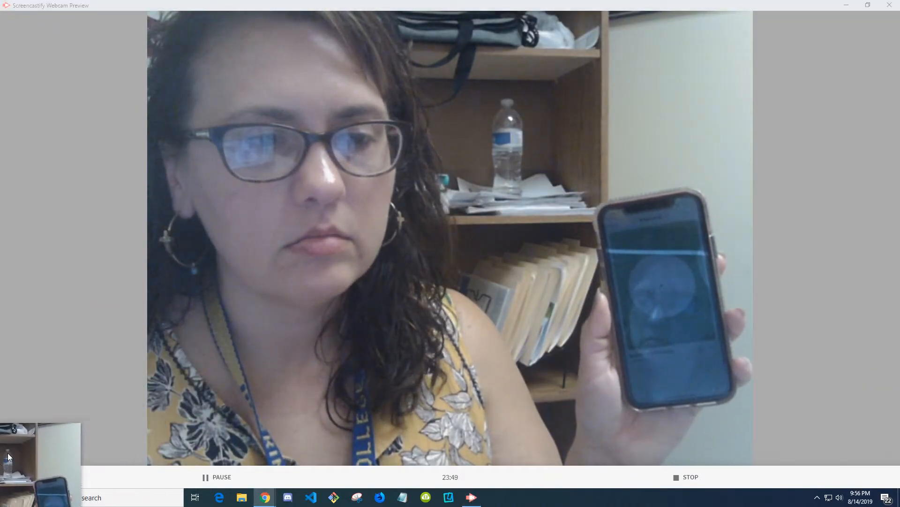
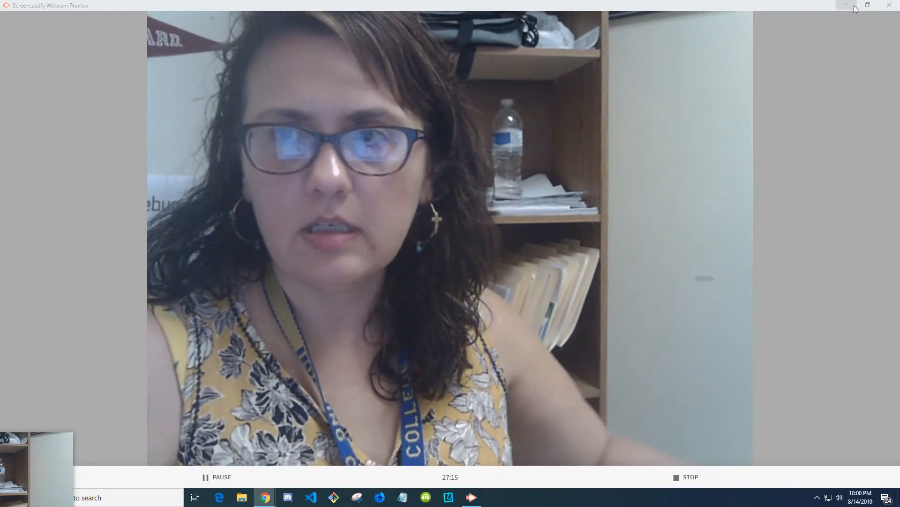
pyautogui.click(889, 6)
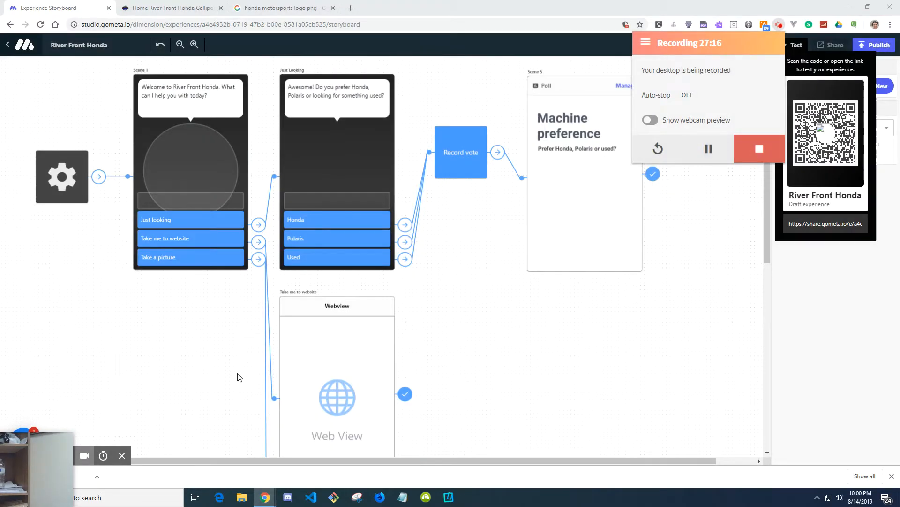
pyautogui.moveTo(45, 453)
pyautogui.mouseDown()
pyautogui.moveTo(100, 384)
pyautogui.moveTo(121, 334)
pyautogui.mouseUp()
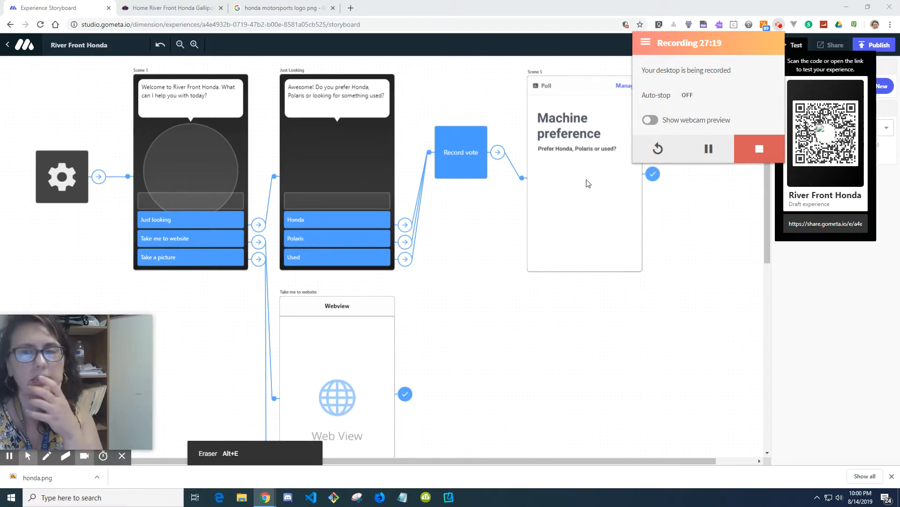
pyautogui.click(782, 27)
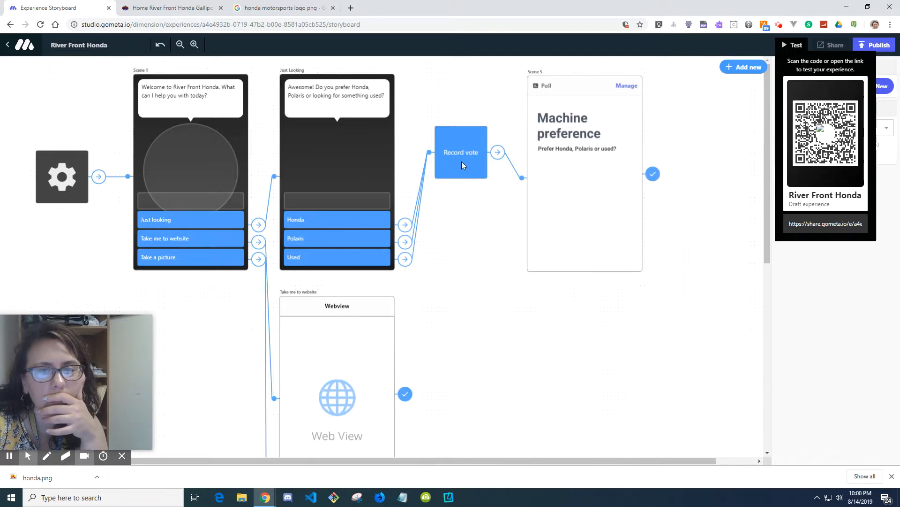
# Step: Link the Record vote block to the Machine preference poll
pyautogui.click(412, 227)
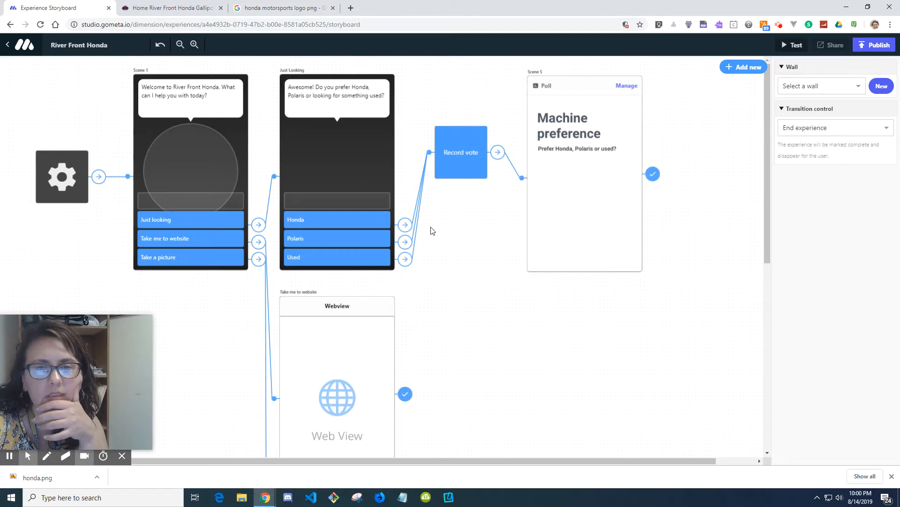
pyautogui.click(387, 227)
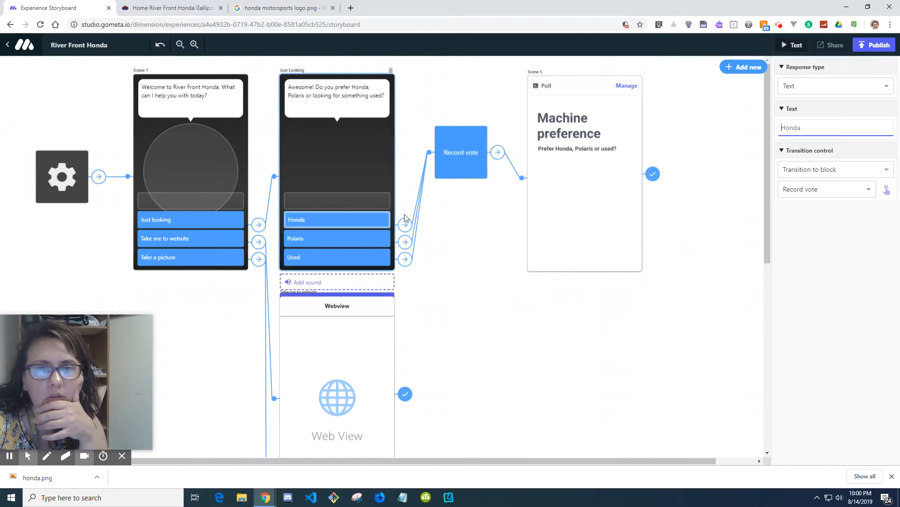
pyautogui.moveTo(406, 229); pyautogui.dragTo(463, 157)
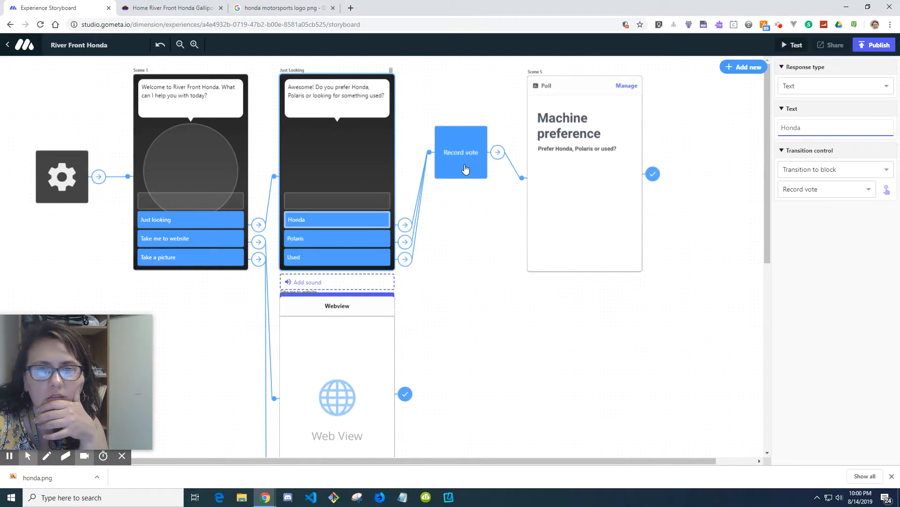
pyautogui.click(481, 161)
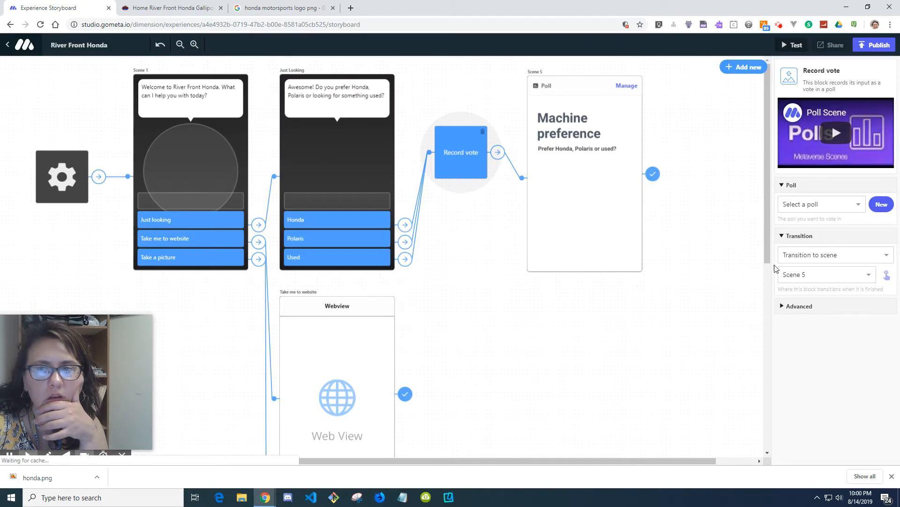
pyautogui.click(469, 170)
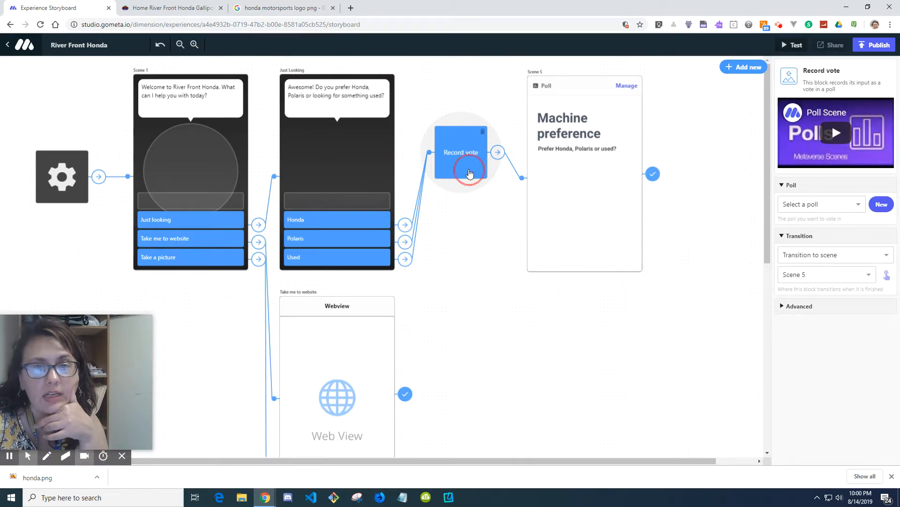
pyautogui.click(848, 205)
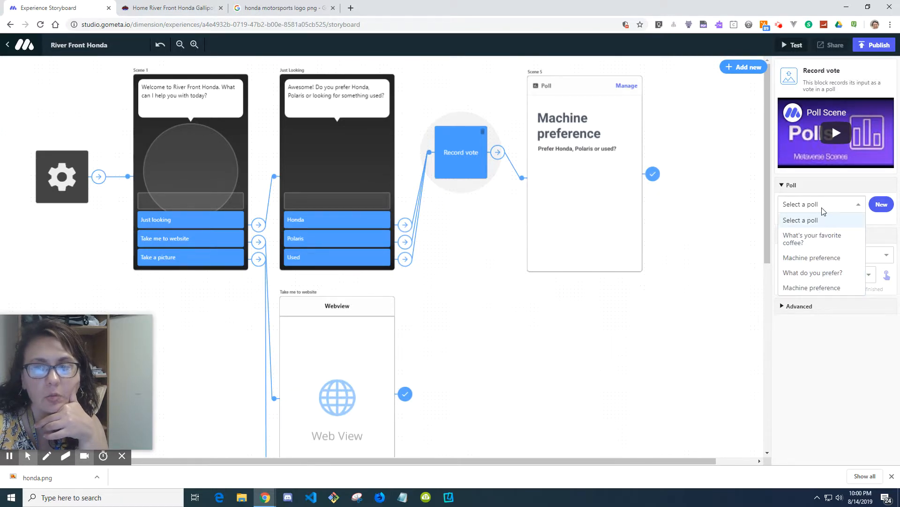
pyautogui.click(615, 211)
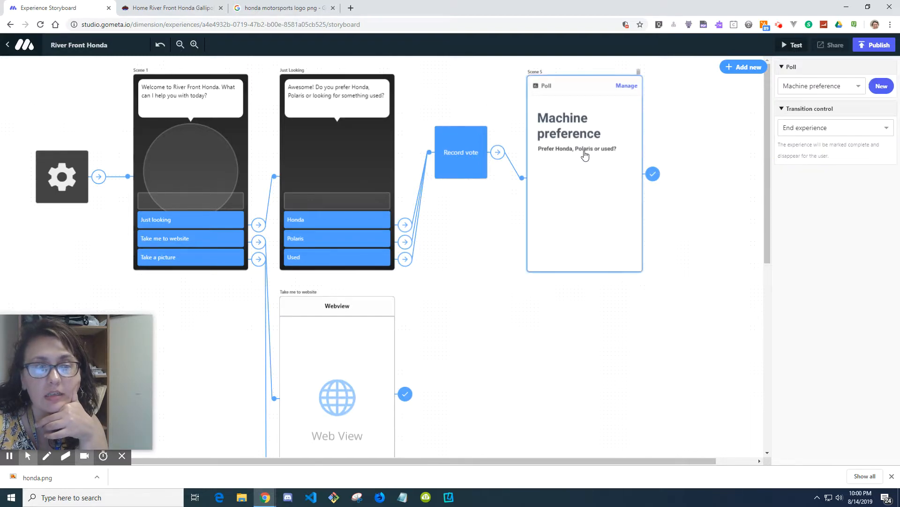
pyautogui.click(478, 165)
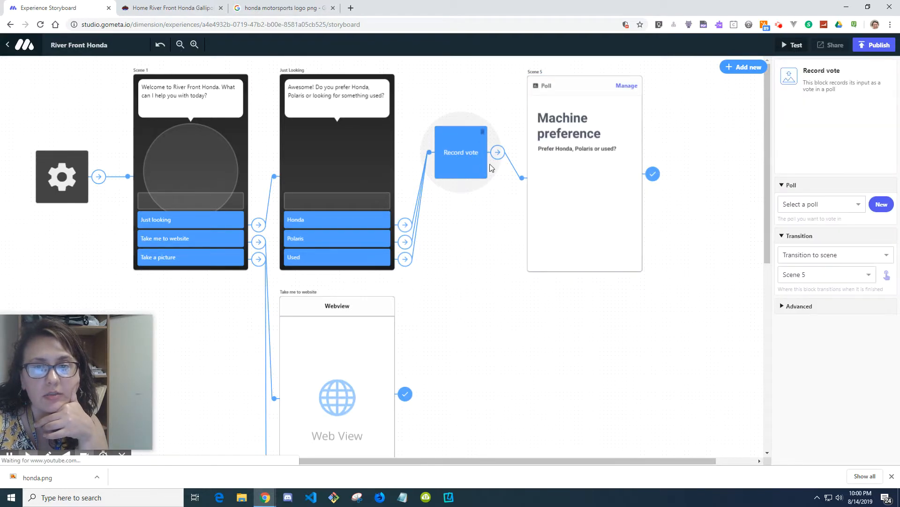
pyautogui.click(812, 209)
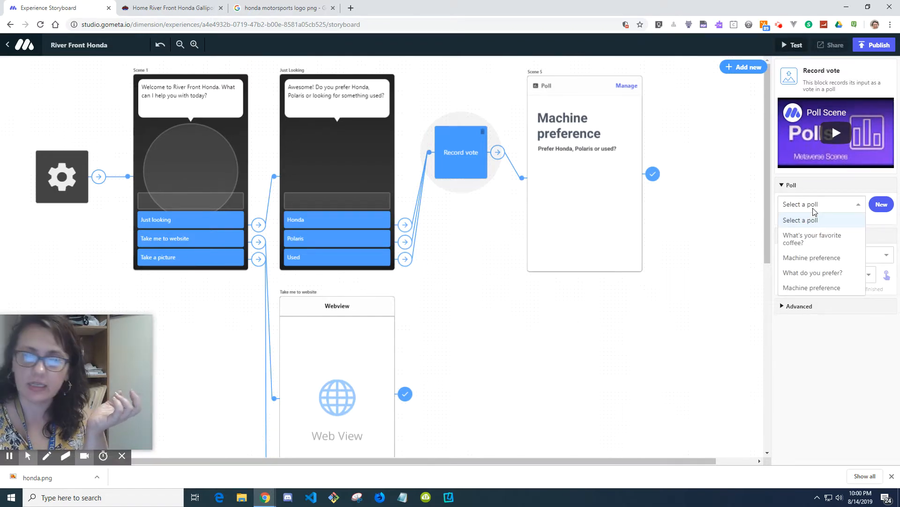
pyautogui.click(829, 288)
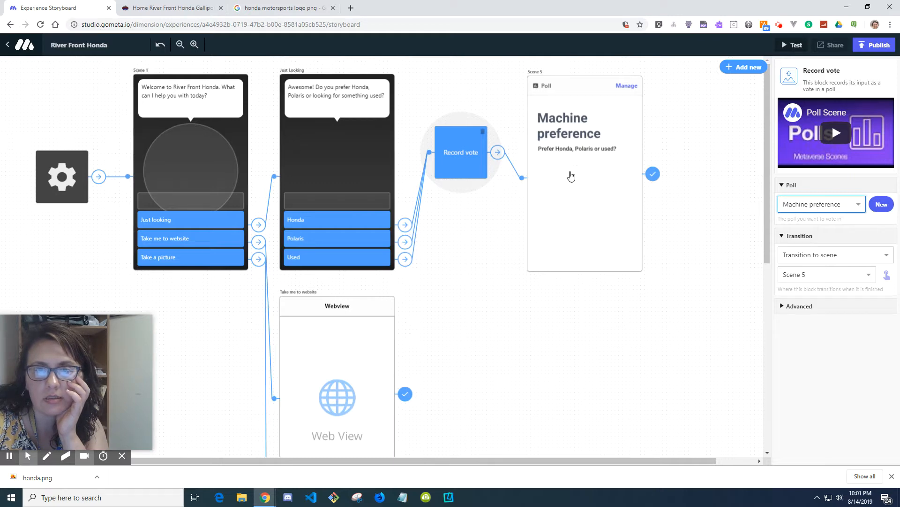
# Step: Change the Webview scene's transition control to Transition to scene
pyautogui.click(572, 177)
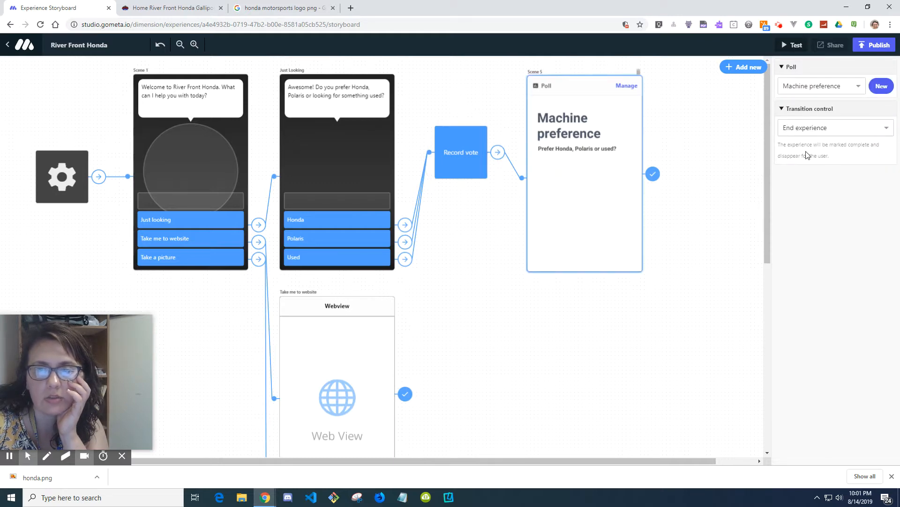
pyautogui.scroll(-3, 558, 309)
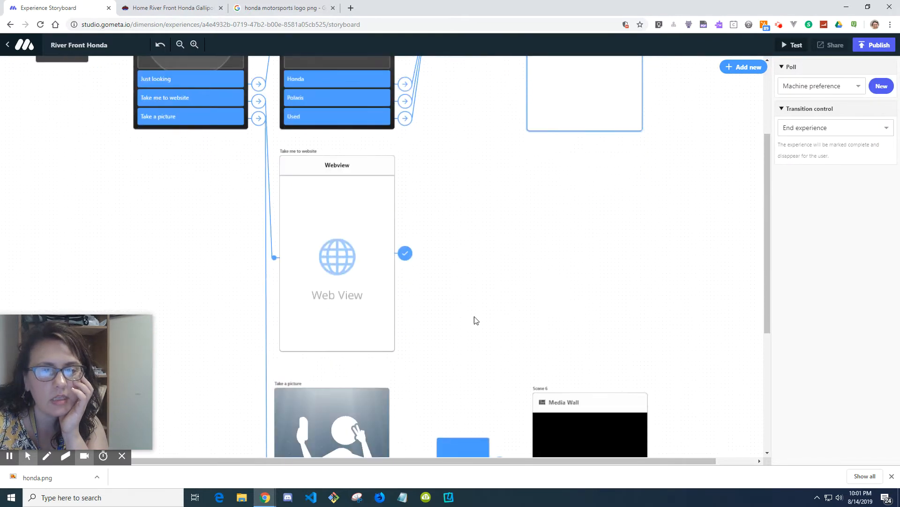
pyautogui.click(364, 277)
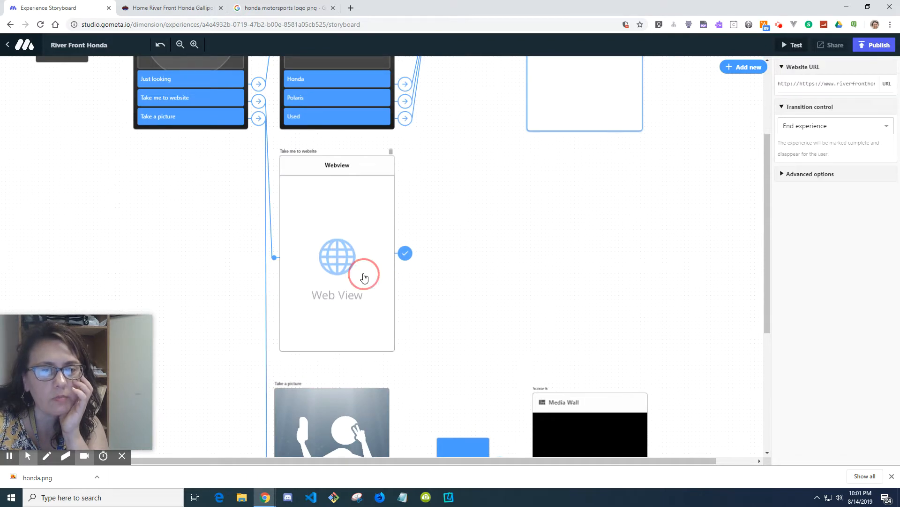
pyautogui.click(845, 133)
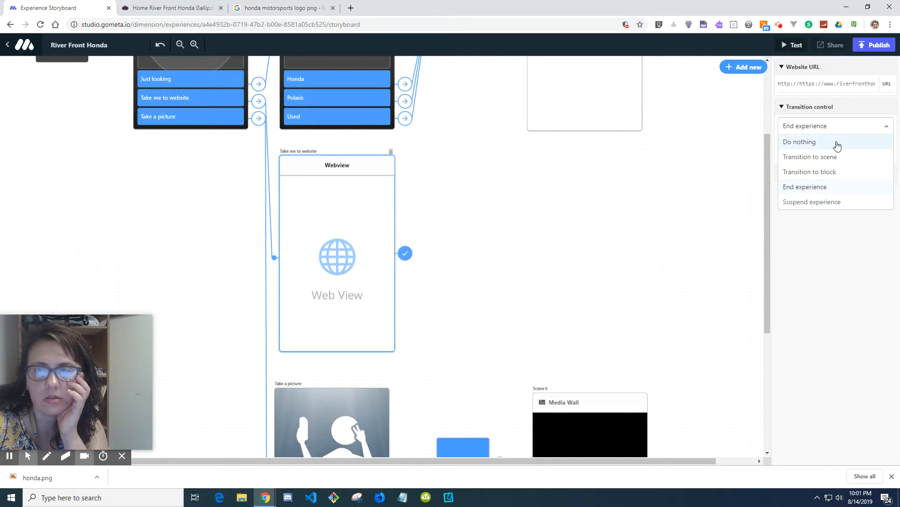
pyautogui.click(837, 143)
pyautogui.click(841, 130)
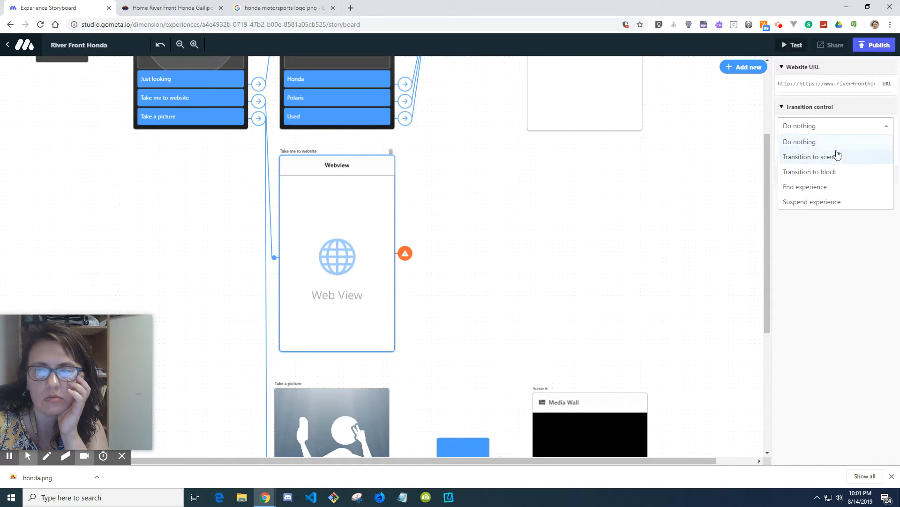
pyautogui.click(834, 157)
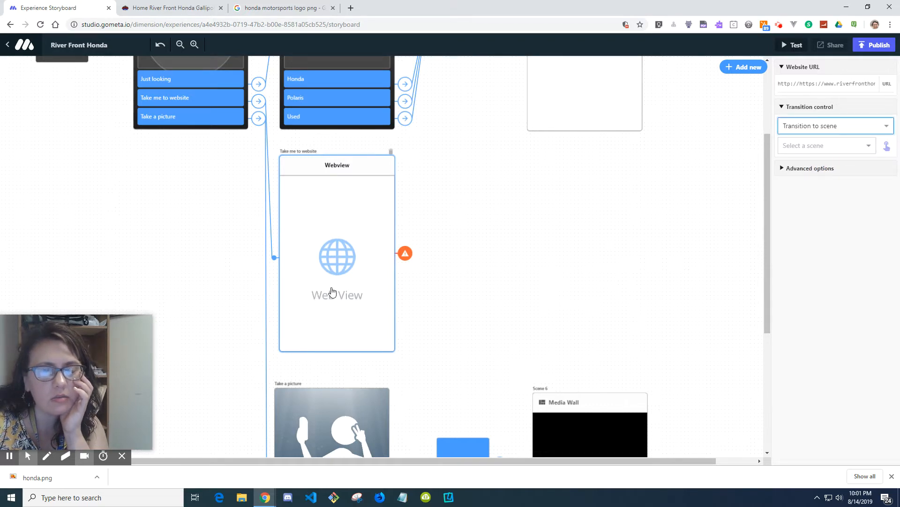
# Step: Choose the existing Check us out! wall for the Save to wall block
pyautogui.scroll(-1, 332, 292)
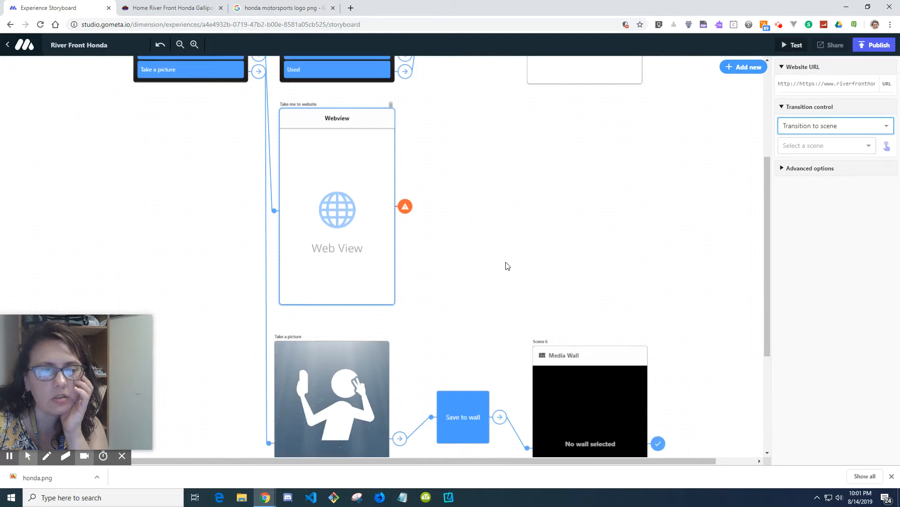
pyautogui.scroll(-2, 506, 262)
pyautogui.scroll(-2, 507, 266)
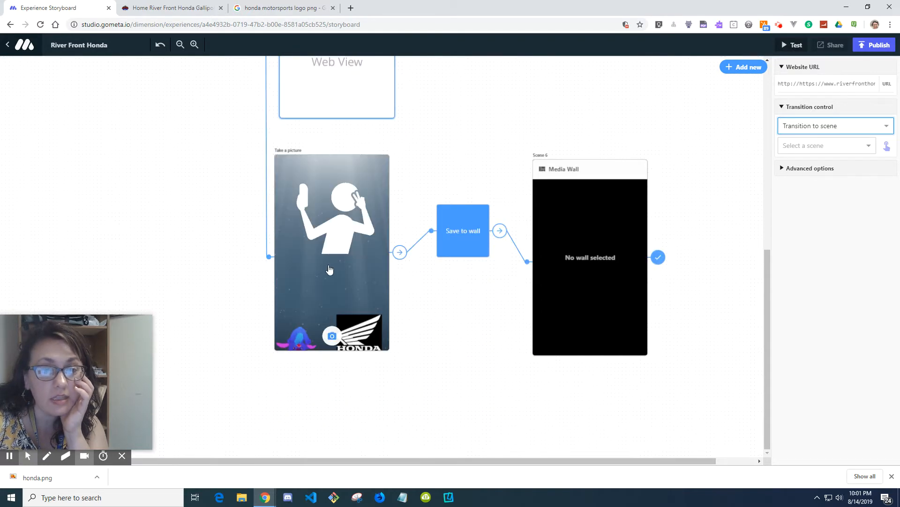
pyautogui.click(469, 245)
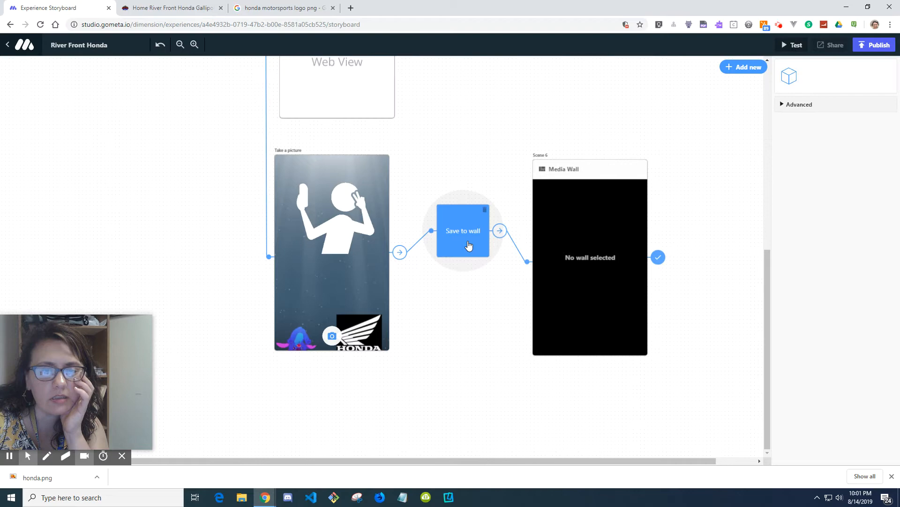
pyautogui.click(364, 275)
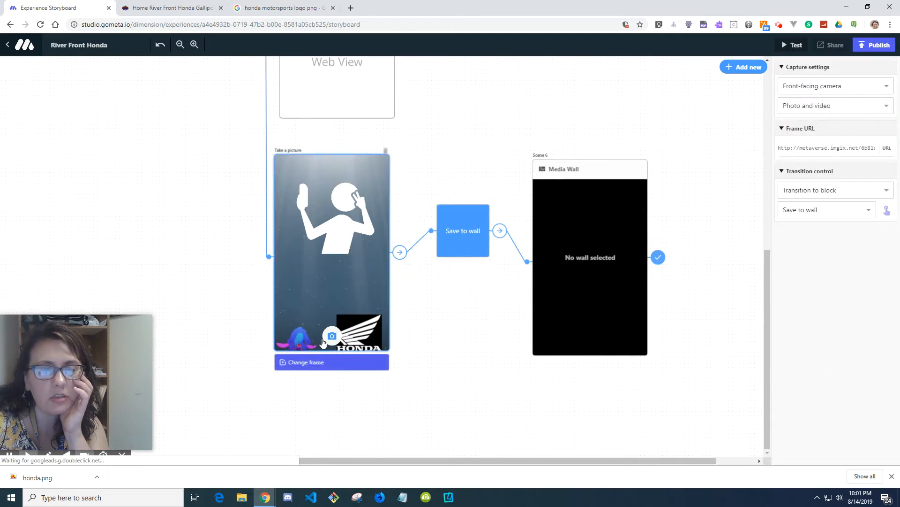
pyautogui.click(464, 238)
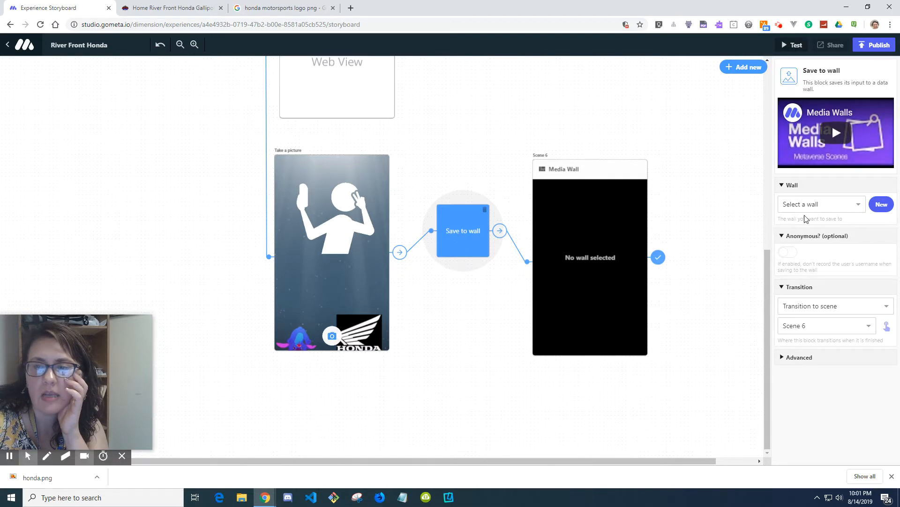
pyautogui.click(814, 203)
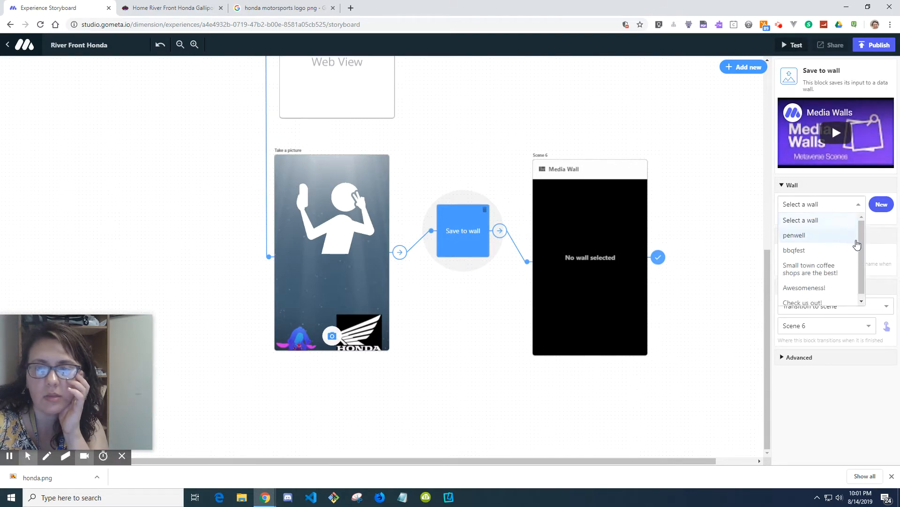
pyautogui.moveTo(862, 245); pyautogui.dragTo(860, 277)
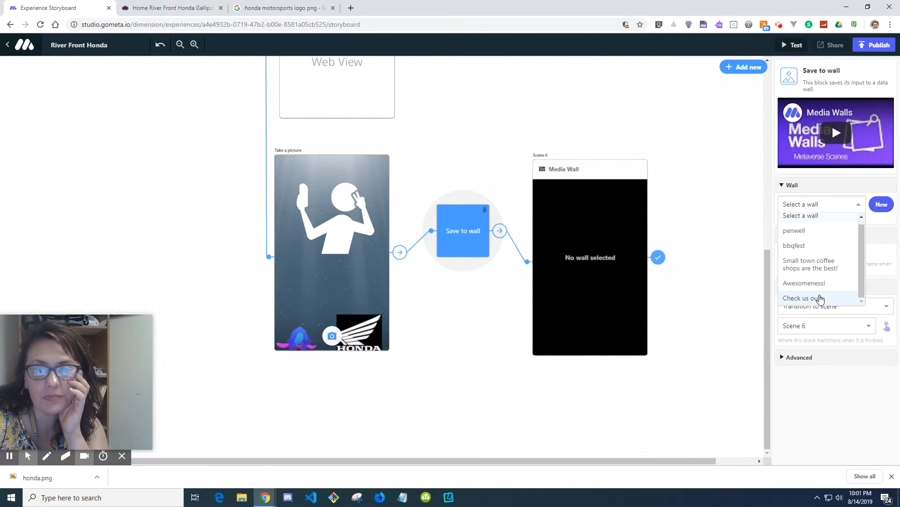
pyautogui.click(820, 298)
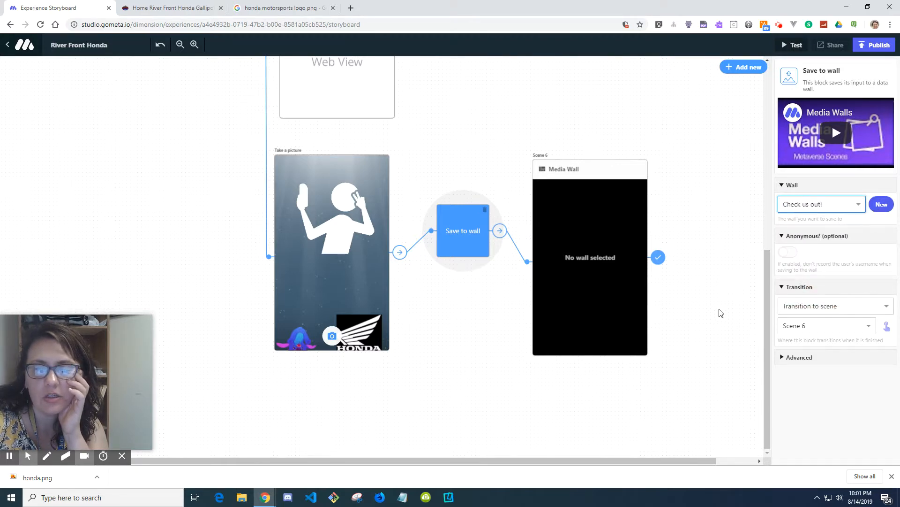
# Step: Create a new wall named check us out 2 for the Save to wall block
pyautogui.click(881, 204)
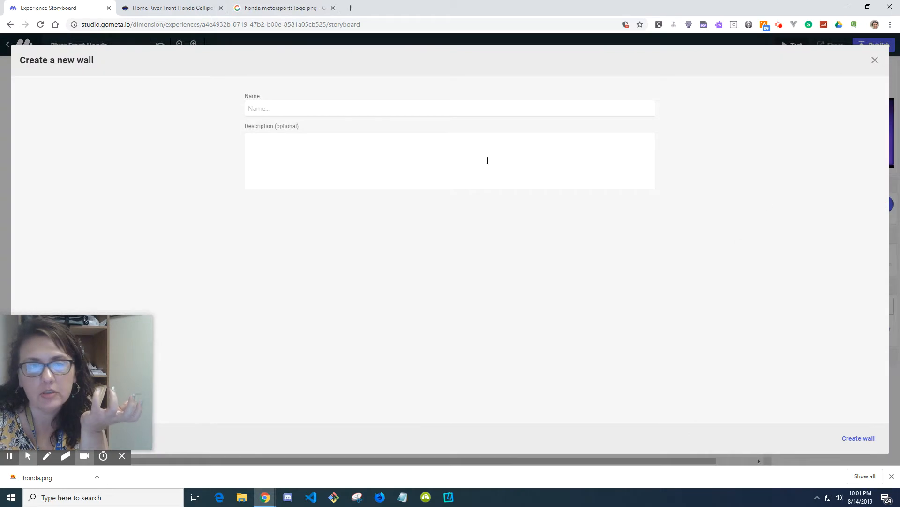
pyautogui.click(402, 109)
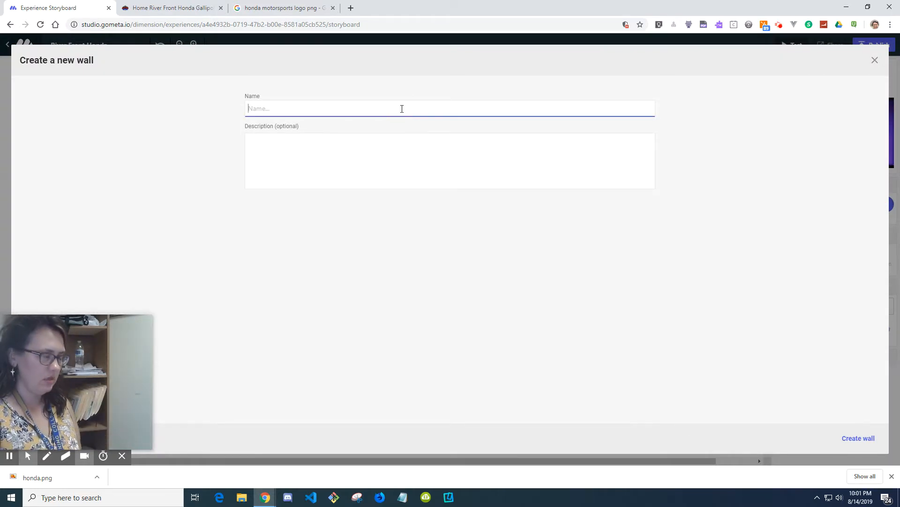
pyautogui.write('check us out 2')
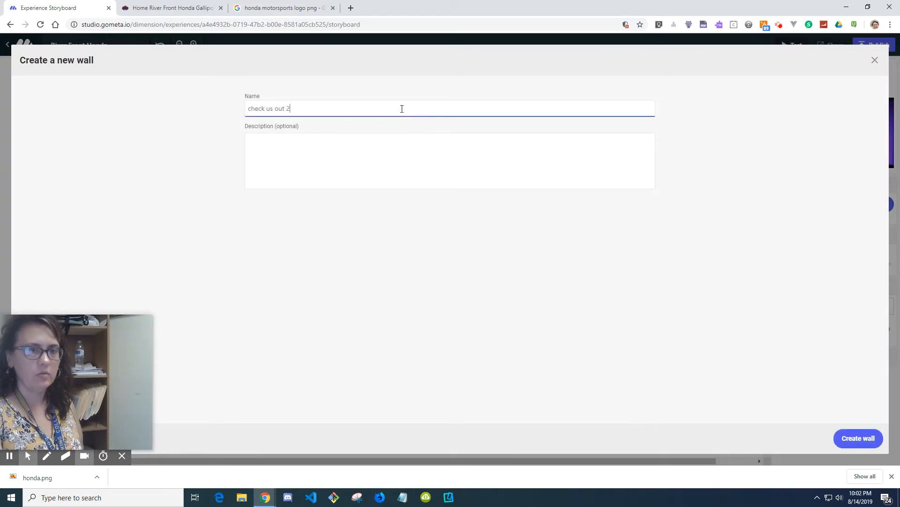
pyautogui.click(856, 444)
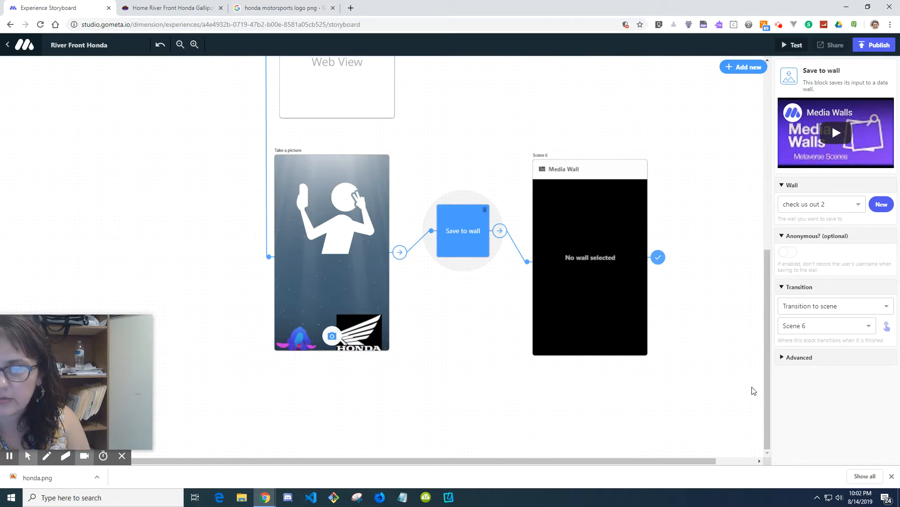
# Step: Open Test to show the experience's scan code for testing on a phone
pyautogui.scroll(3, 754, 389)
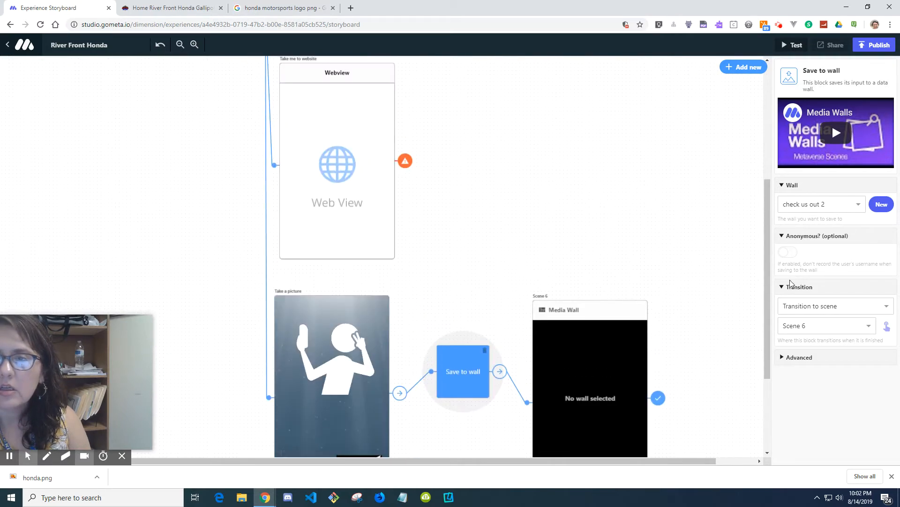
pyautogui.click(796, 45)
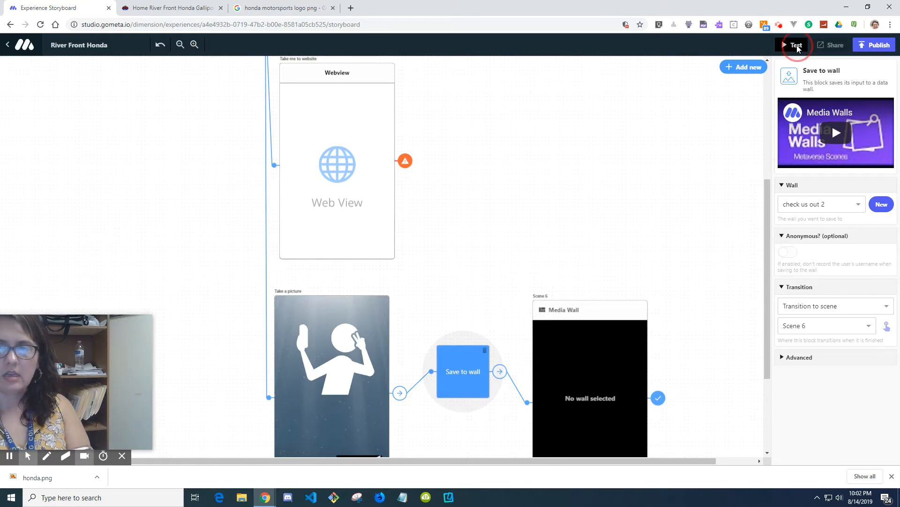
pyautogui.click(780, 26)
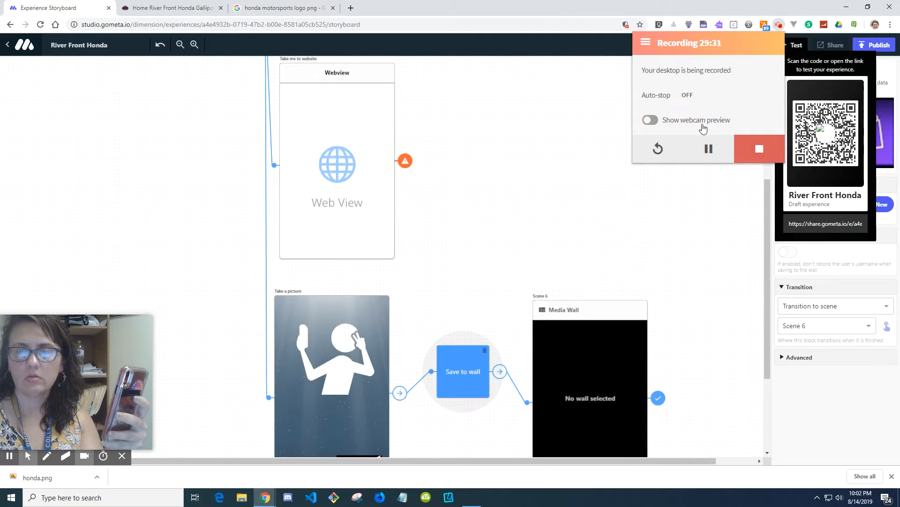
pyautogui.click(703, 129)
pyautogui.click(865, 371)
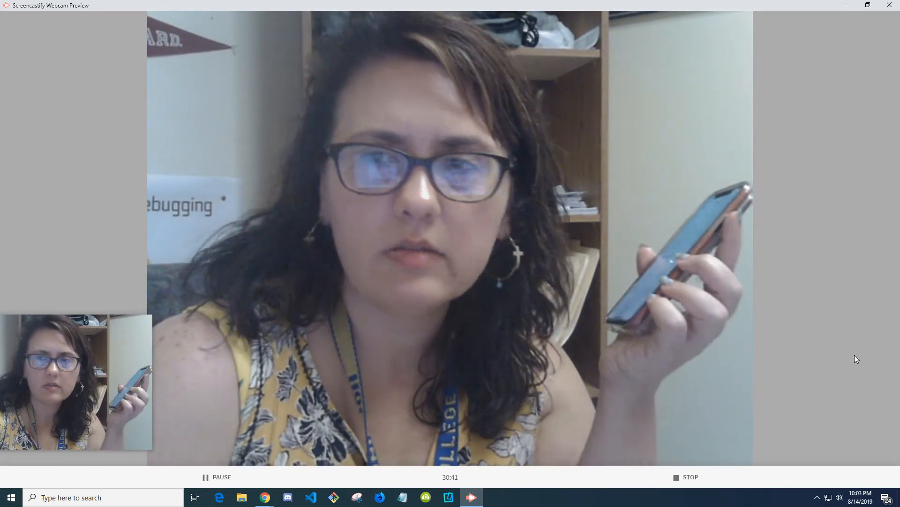
pyautogui.click(868, 5)
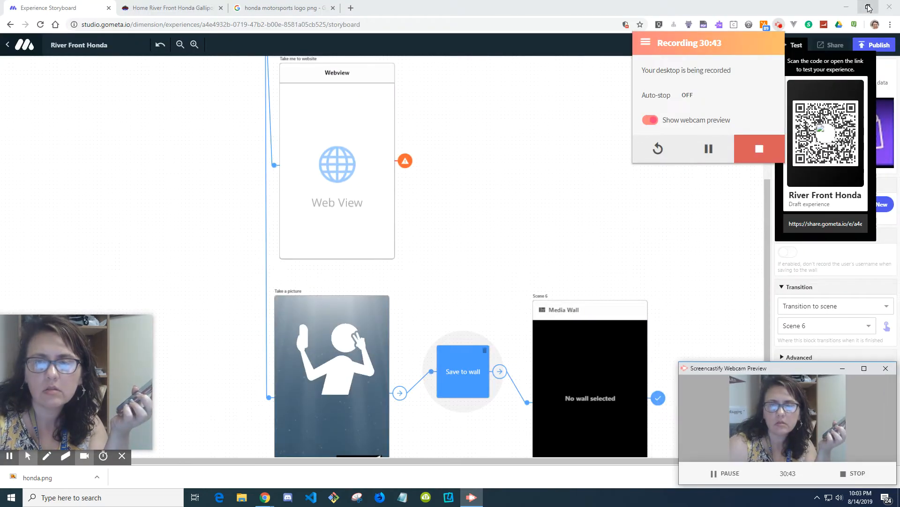
pyautogui.click(647, 209)
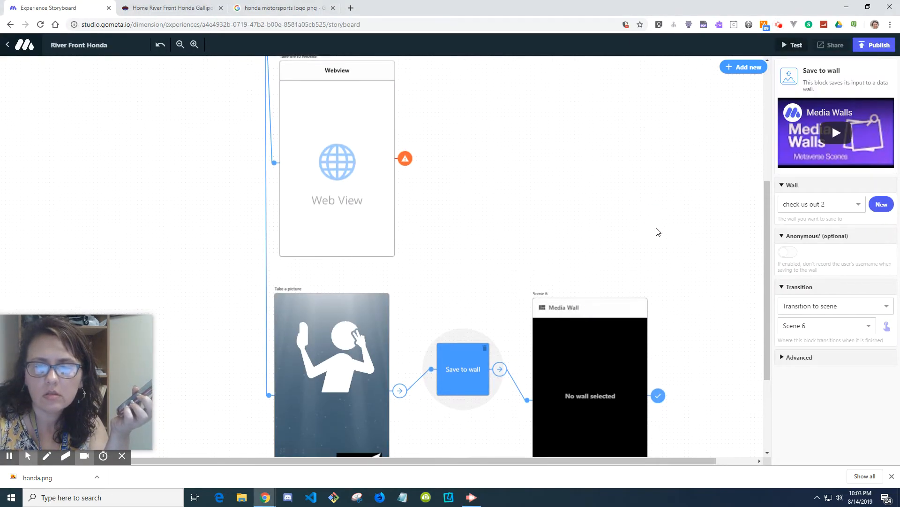
pyautogui.scroll(-3, 658, 232)
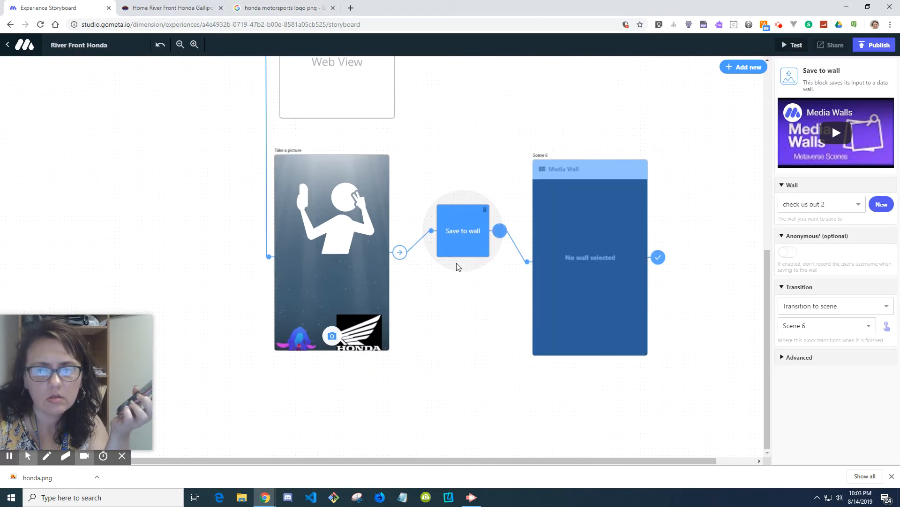
pyautogui.scroll(6, 541, 185)
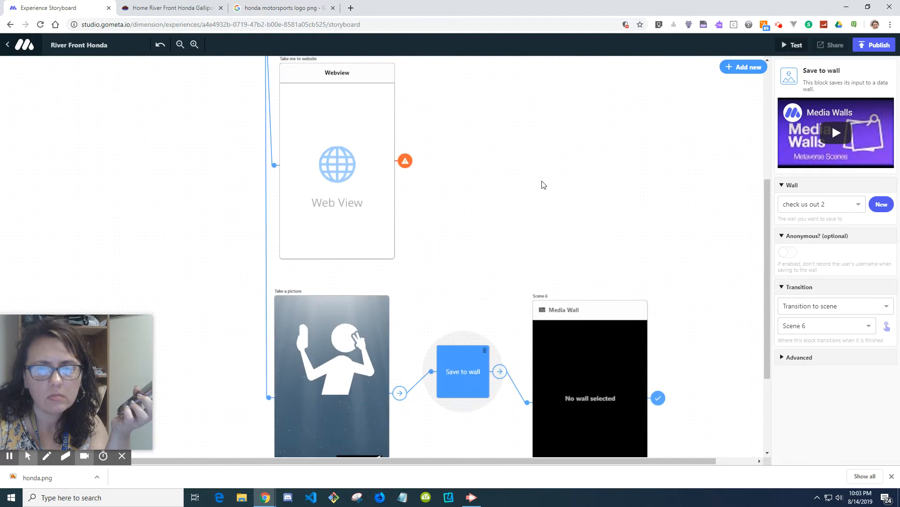
pyautogui.scroll(2, 543, 185)
# Step: Switch the Record vote block's poll to What's your favorite coffee?
pyautogui.click(467, 167)
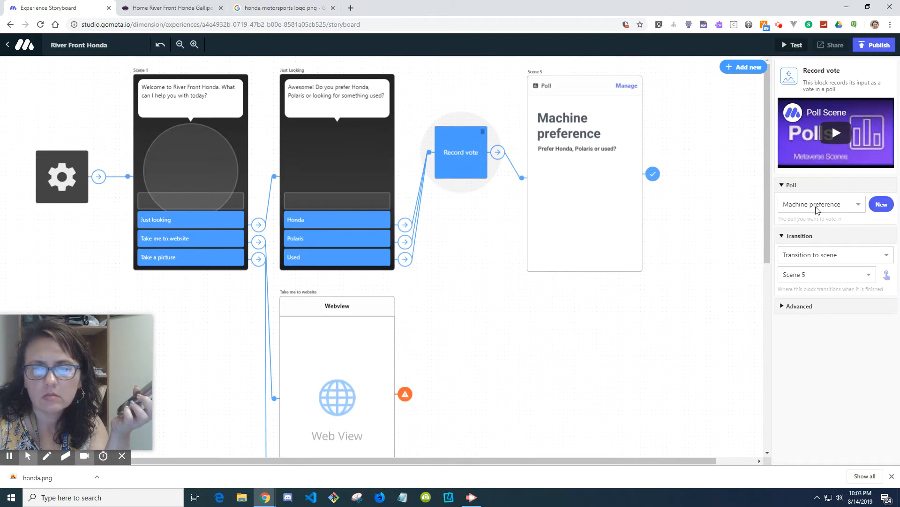
pyautogui.click(816, 205)
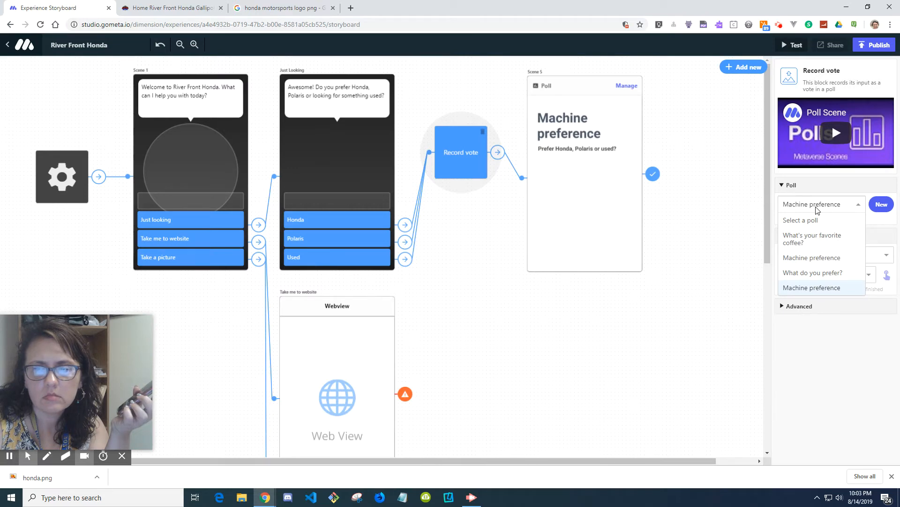
pyautogui.click(834, 237)
pyautogui.rightClick(835, 238)
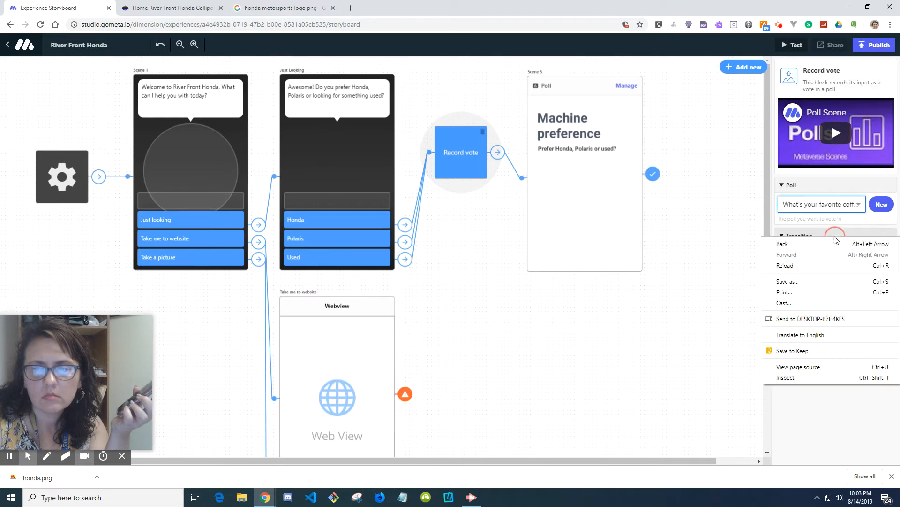
pyautogui.click(831, 211)
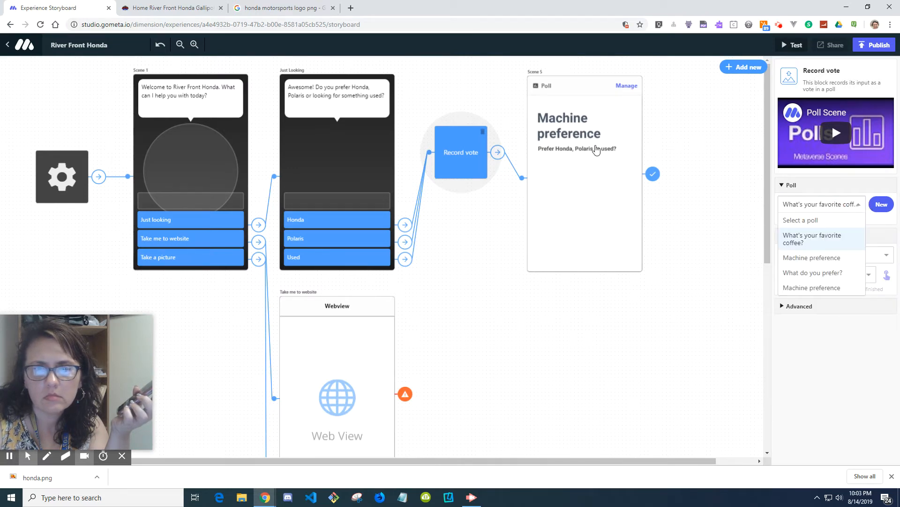
# Step: Open the poll management page from the Poll scene and return to the storyboard
pyautogui.click(628, 87)
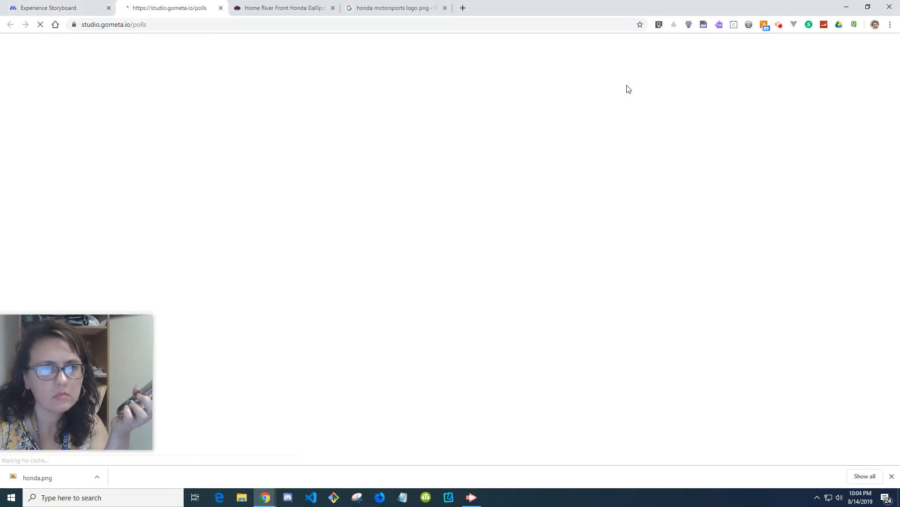
pyautogui.click(50, 9)
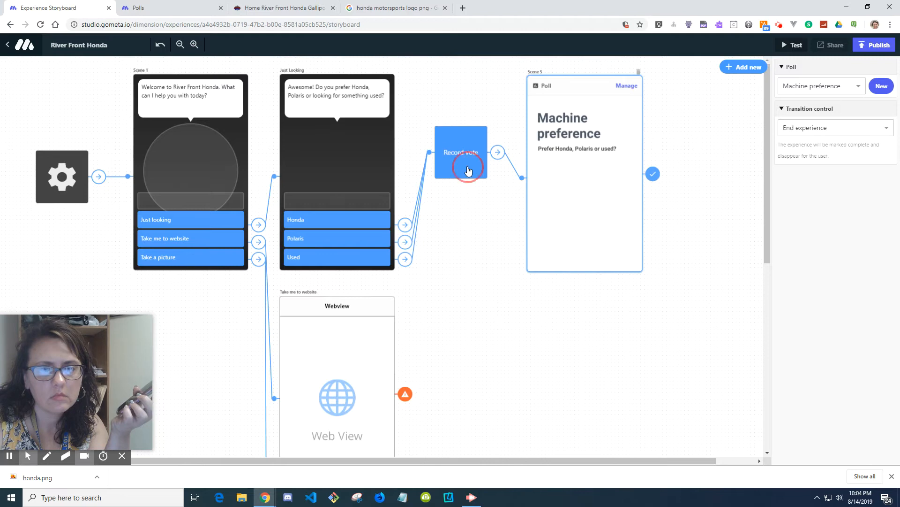
# Step: Set the Record vote block's poll to the Machine preference entry at the bottom of the list
pyautogui.click(468, 170)
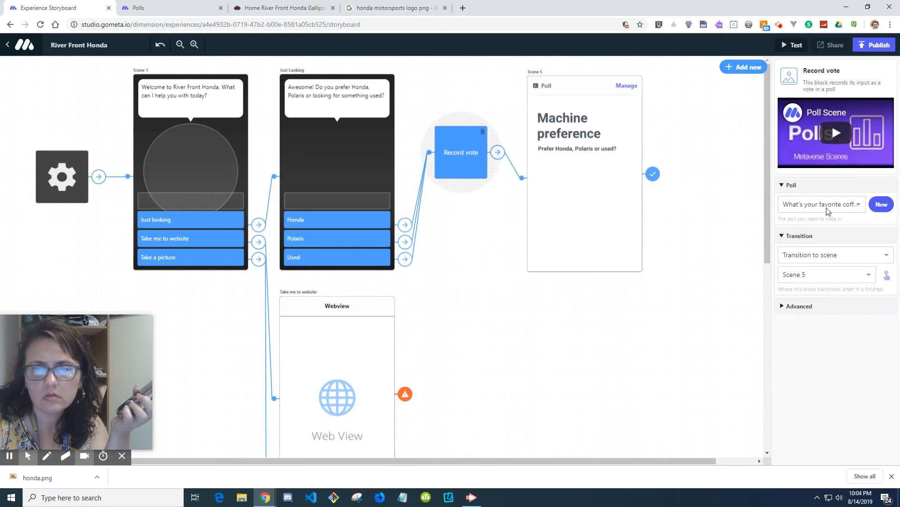
pyautogui.click(821, 204)
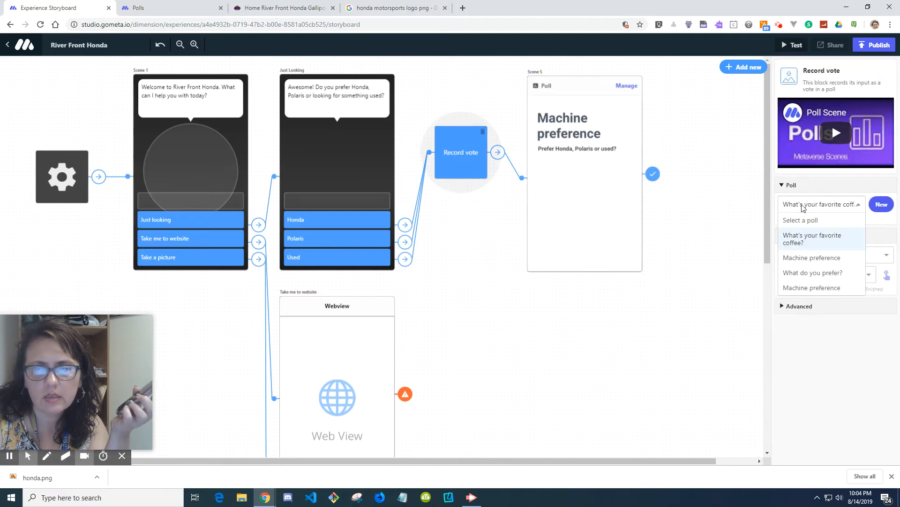
pyautogui.click(833, 288)
pyautogui.click(686, 249)
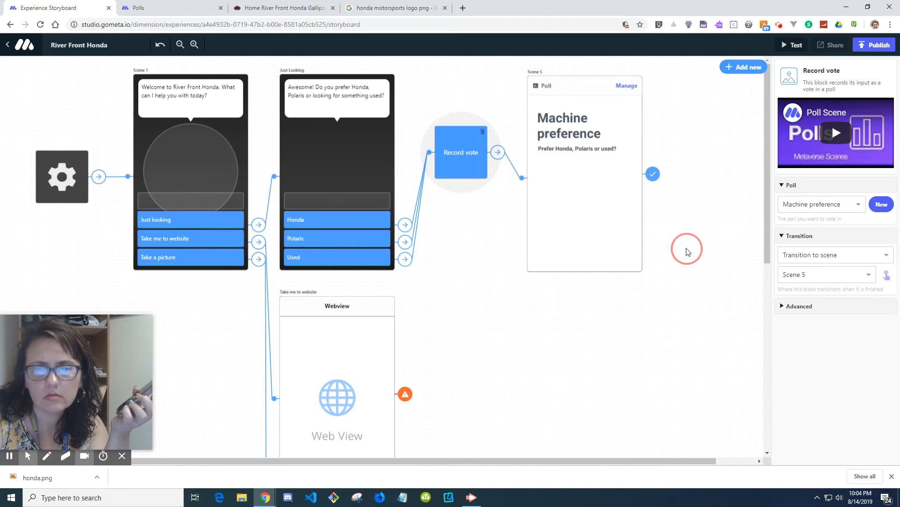
# Step: Set Scene 6's Media Wall to display the check us out 2 wall
pyautogui.click(581, 197)
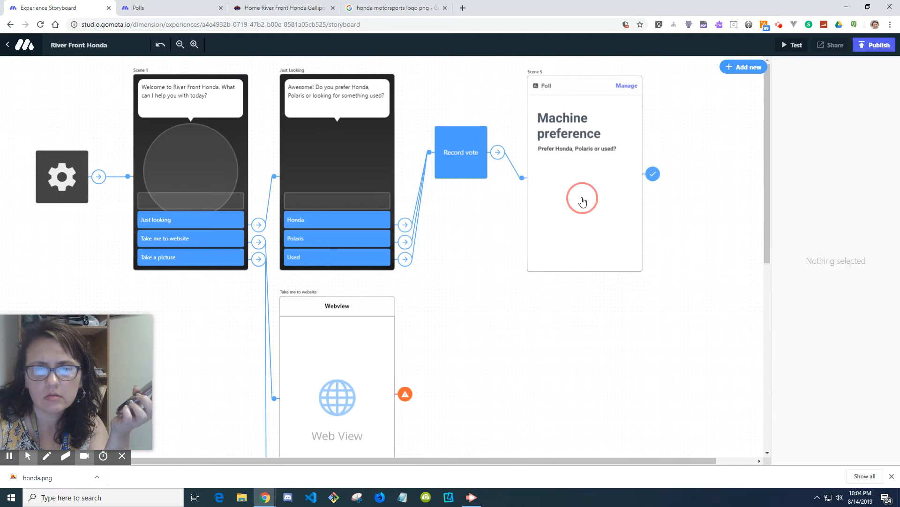
pyautogui.click(466, 166)
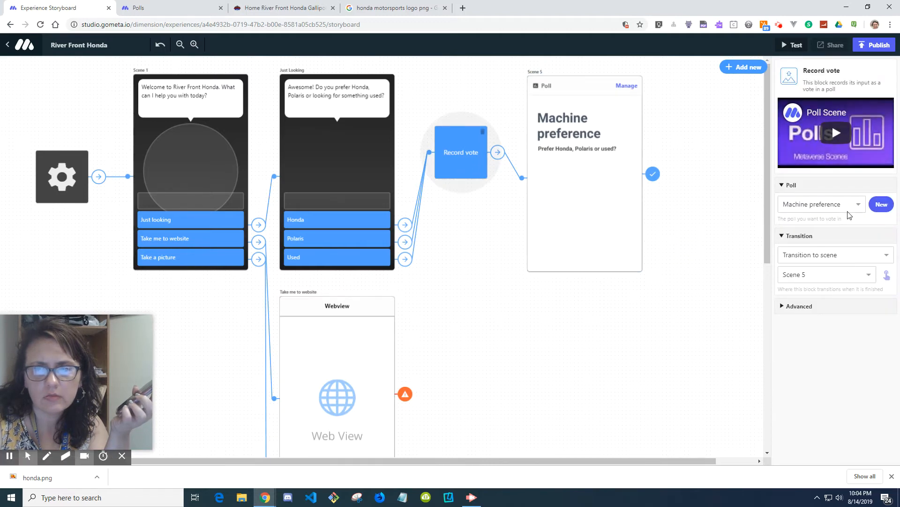
pyautogui.click(694, 228)
pyautogui.scroll(-8, 694, 228)
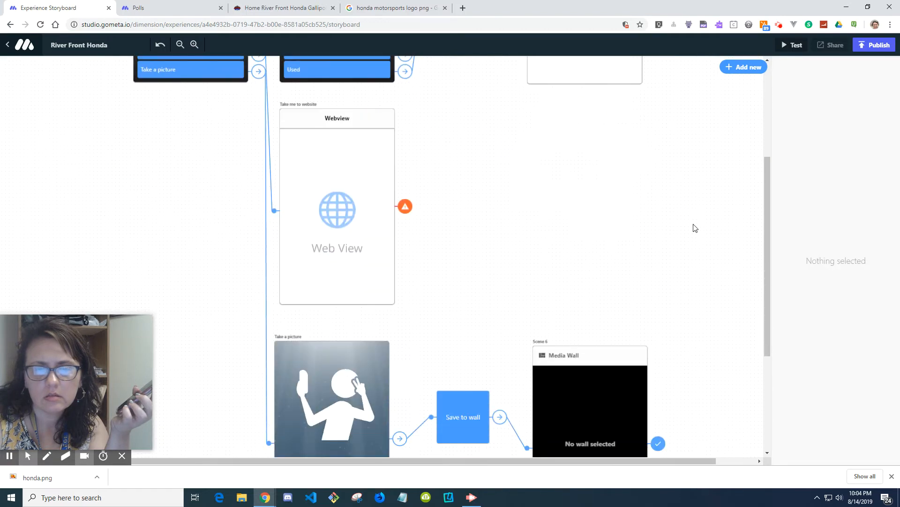
pyautogui.click(474, 237)
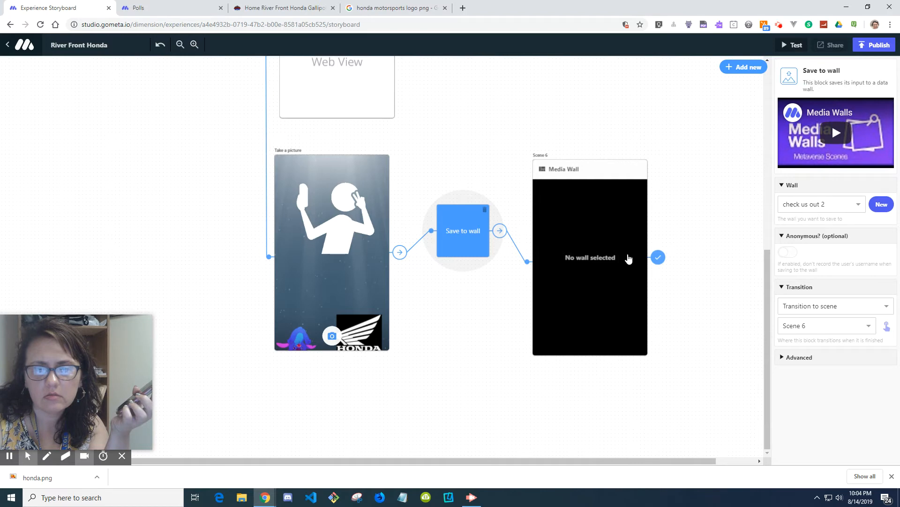
pyautogui.click(576, 174)
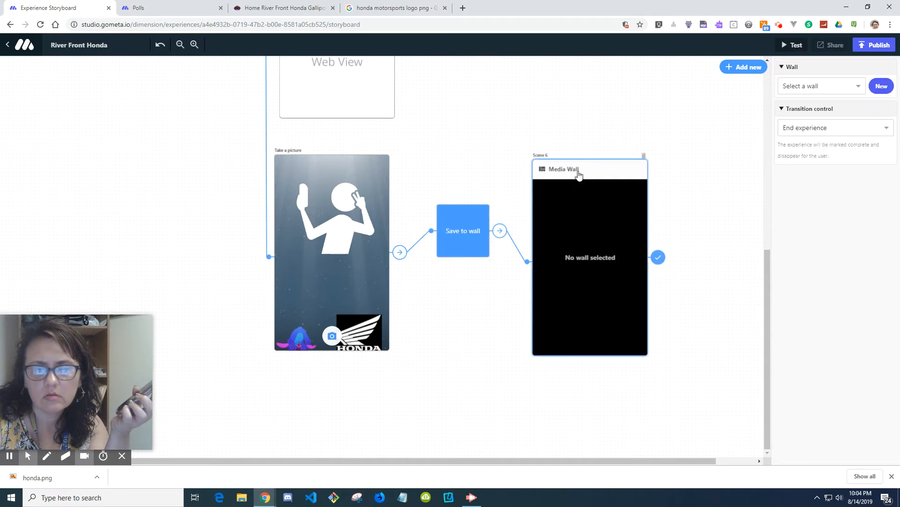
pyautogui.click(807, 91)
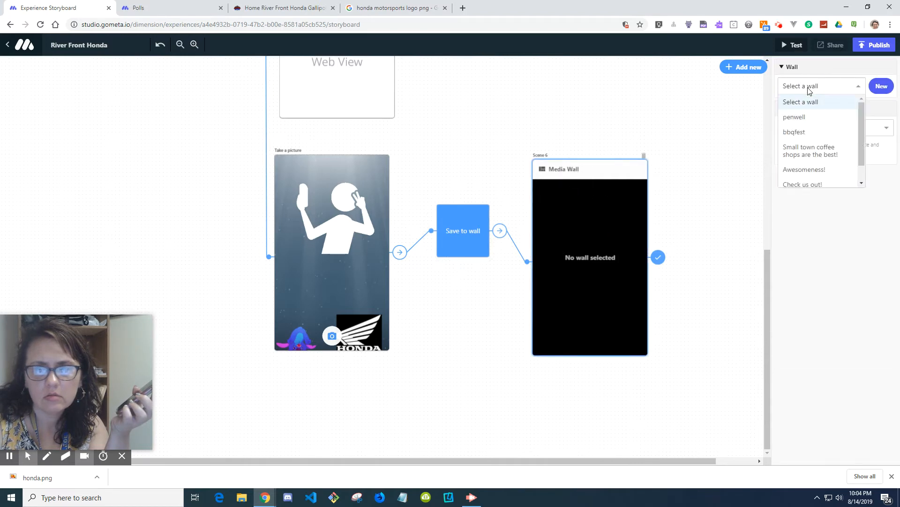
pyautogui.moveTo(862, 145); pyautogui.dragTo(861, 176)
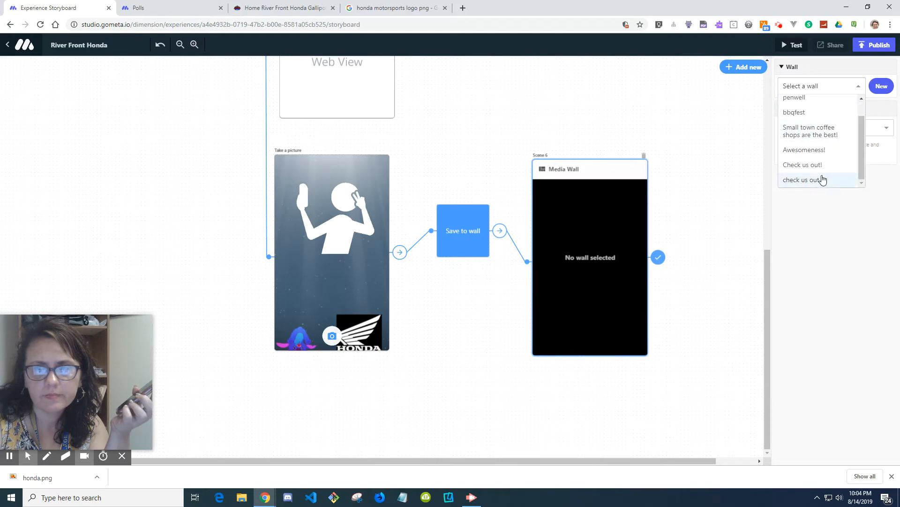
pyautogui.click(819, 181)
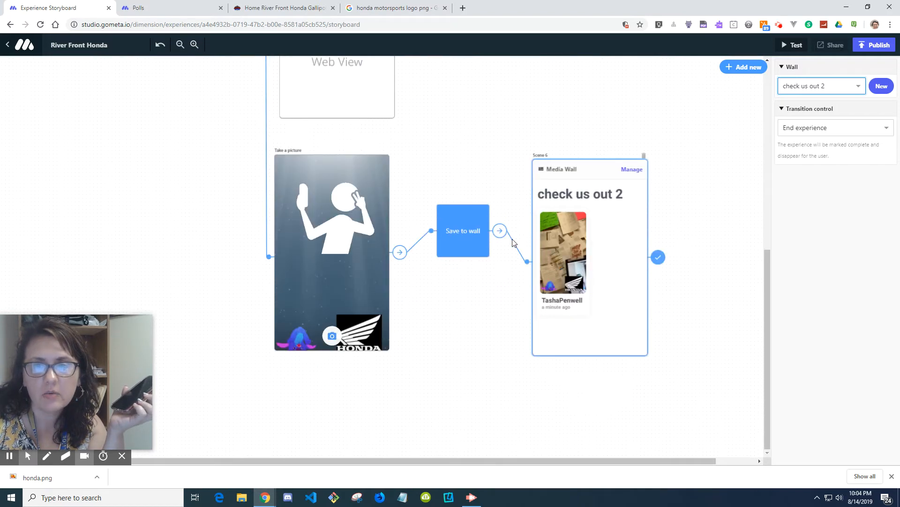
# Step: Review the wall settings of the Save to wall block and the Media Wall scene
pyautogui.click(616, 232)
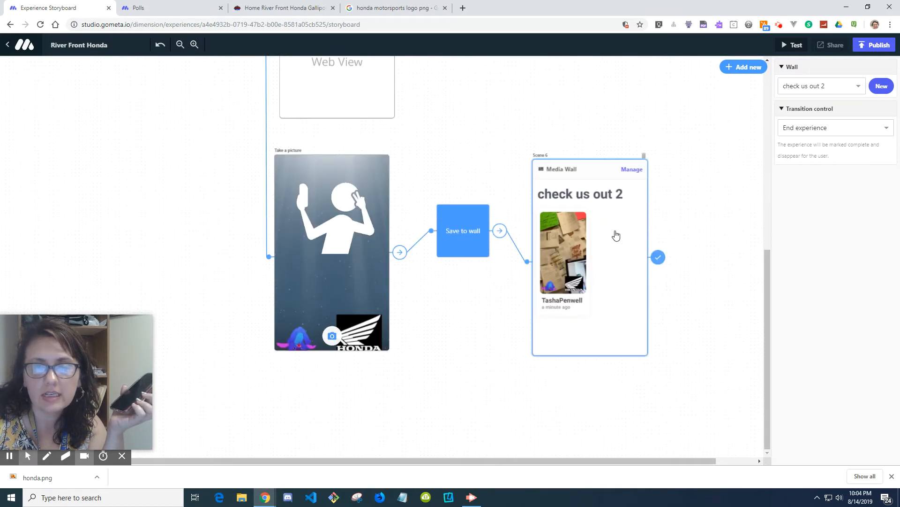
pyautogui.click(820, 89)
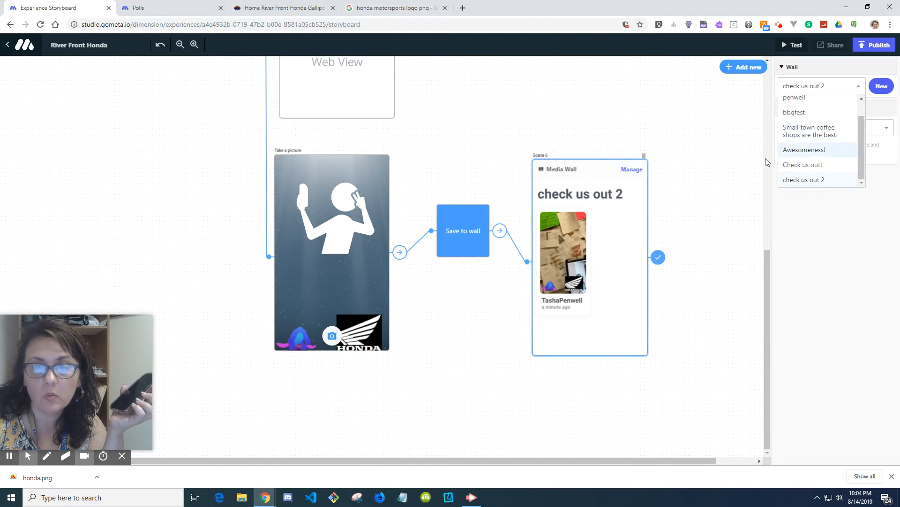
pyautogui.click(496, 243)
pyautogui.click(472, 237)
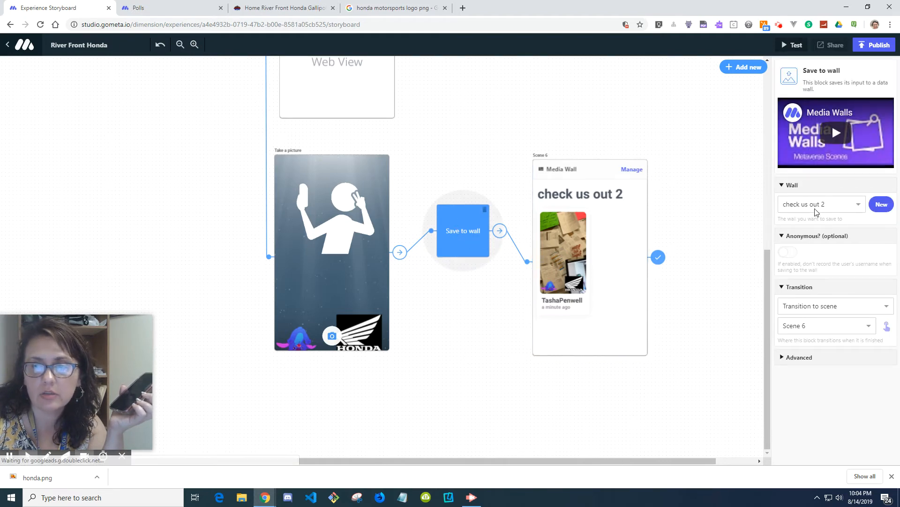
pyautogui.click(597, 253)
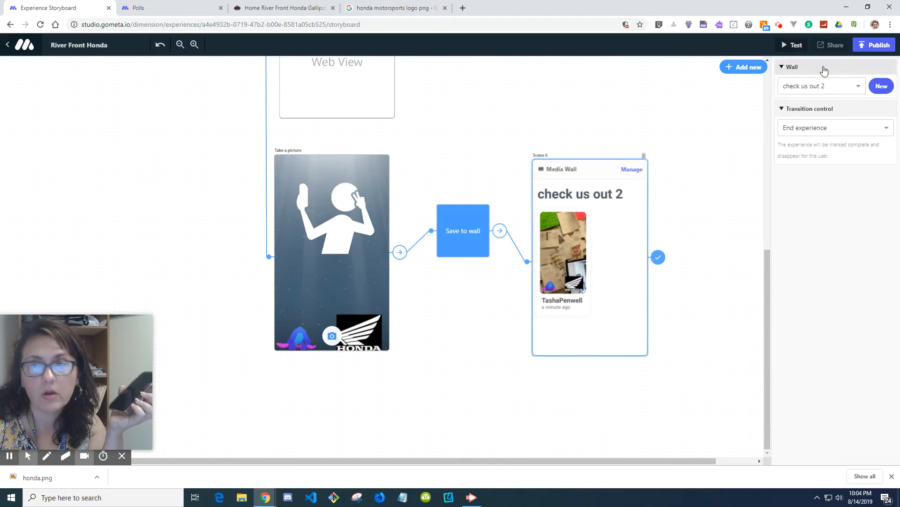
pyautogui.click(673, 160)
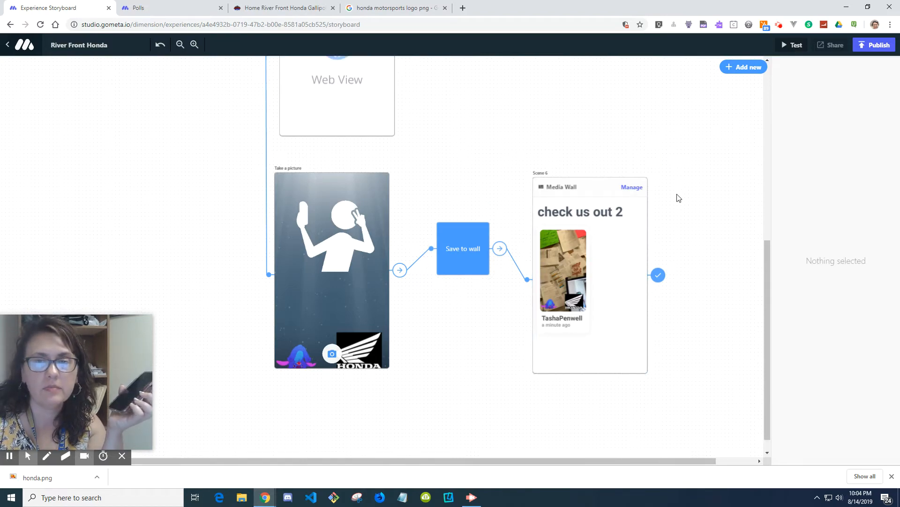
# Step: Set the Poll scene's poll to the Machine preference entry at the bottom of the list
pyautogui.scroll(8, 677, 197)
pyautogui.click(626, 222)
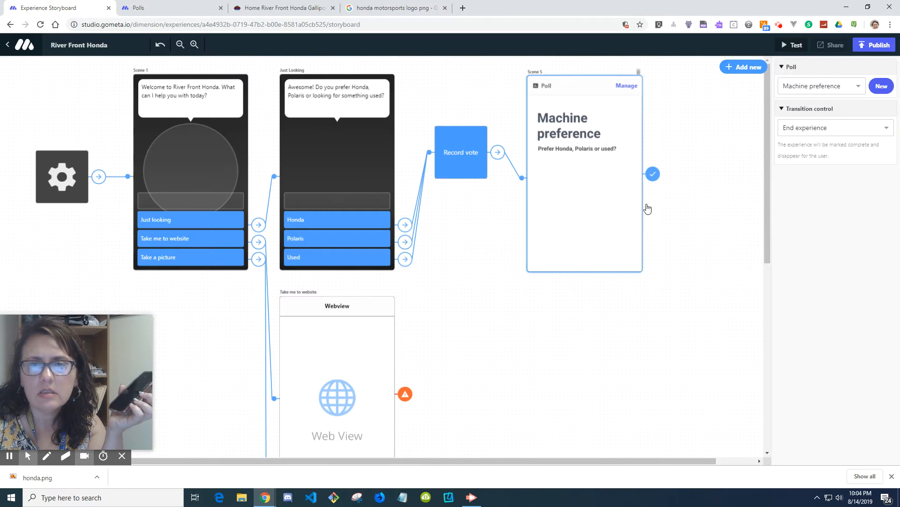
pyautogui.click(827, 92)
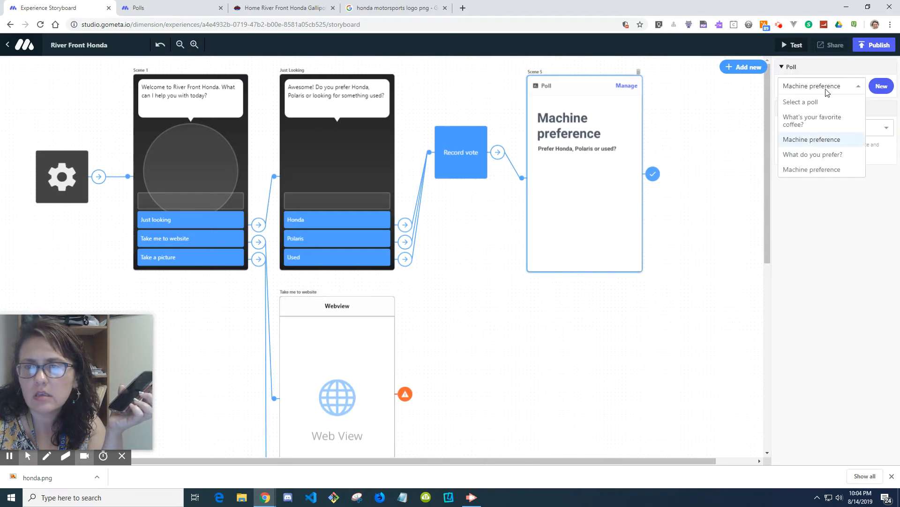
pyautogui.click(823, 171)
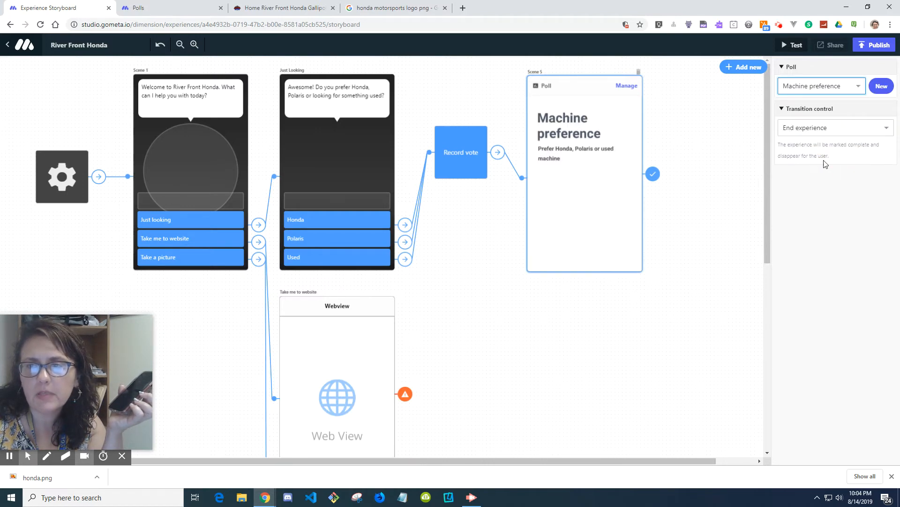
pyautogui.click(703, 181)
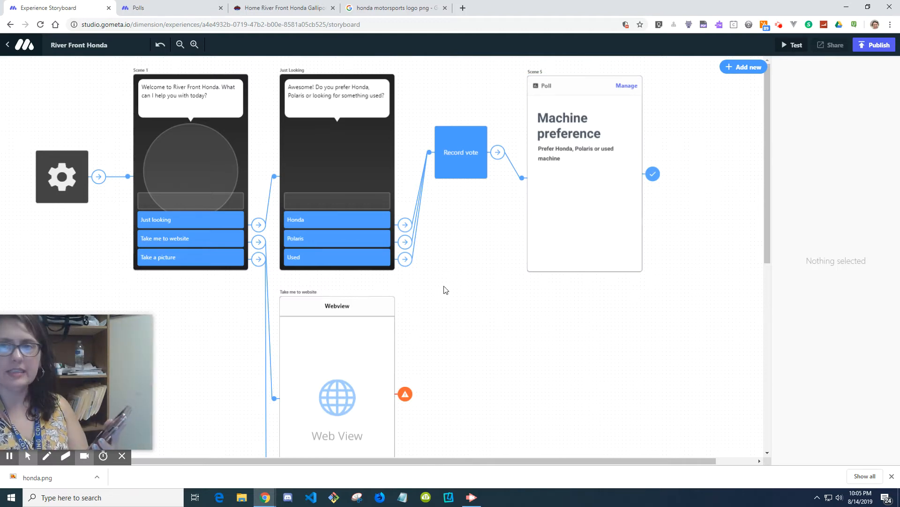
# Step: Open Test again to show the scan code for retesting the experience on a phone
pyautogui.click(783, 49)
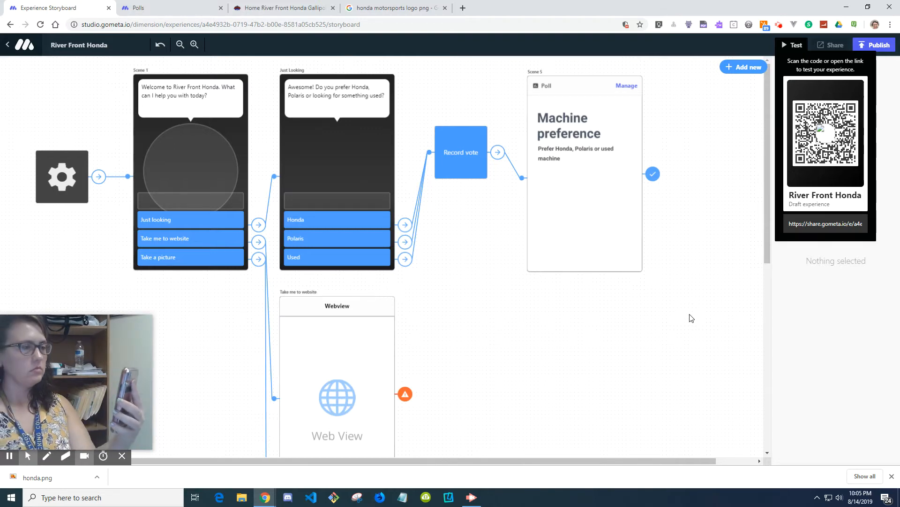
pyautogui.moveTo(66, 384); pyautogui.dragTo(172, 377)
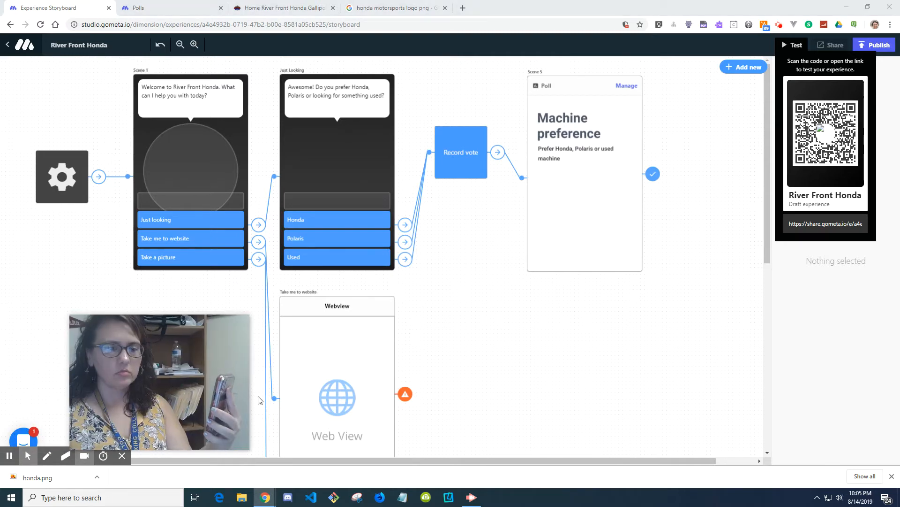
pyautogui.click(780, 25)
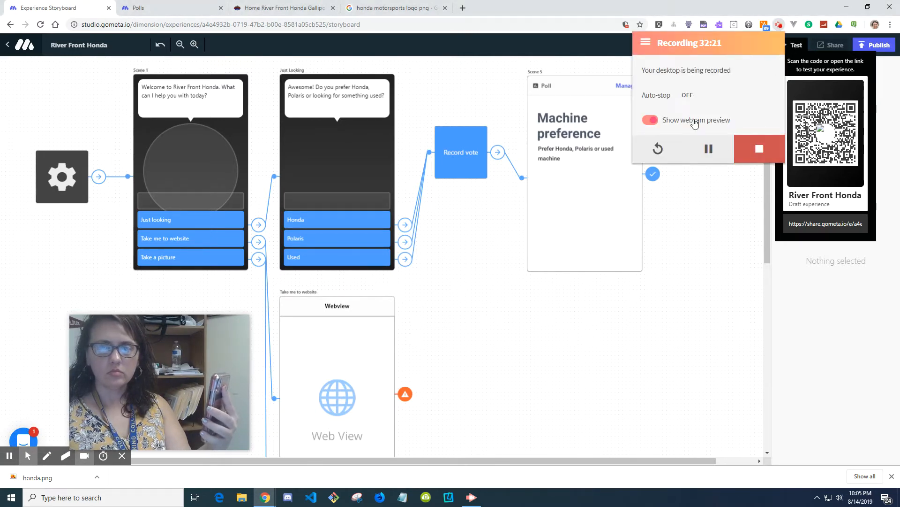
pyautogui.click(695, 123)
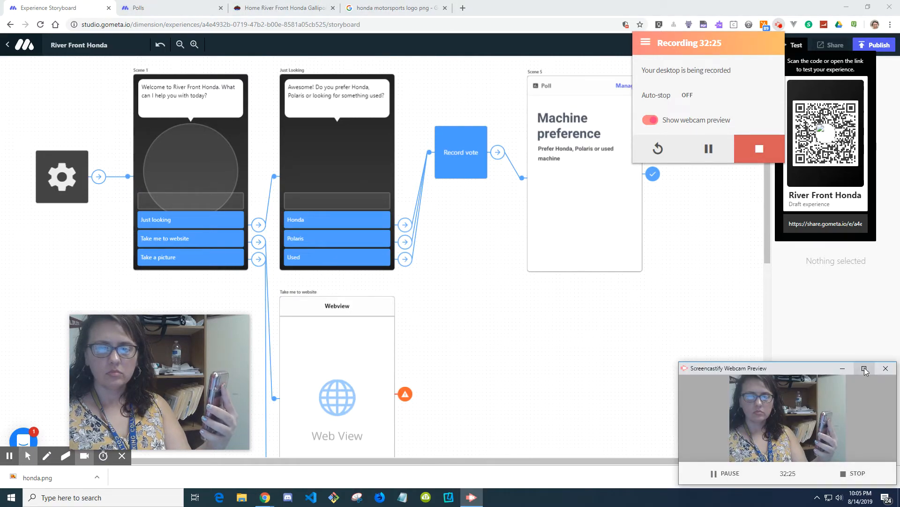
pyautogui.click(865, 368)
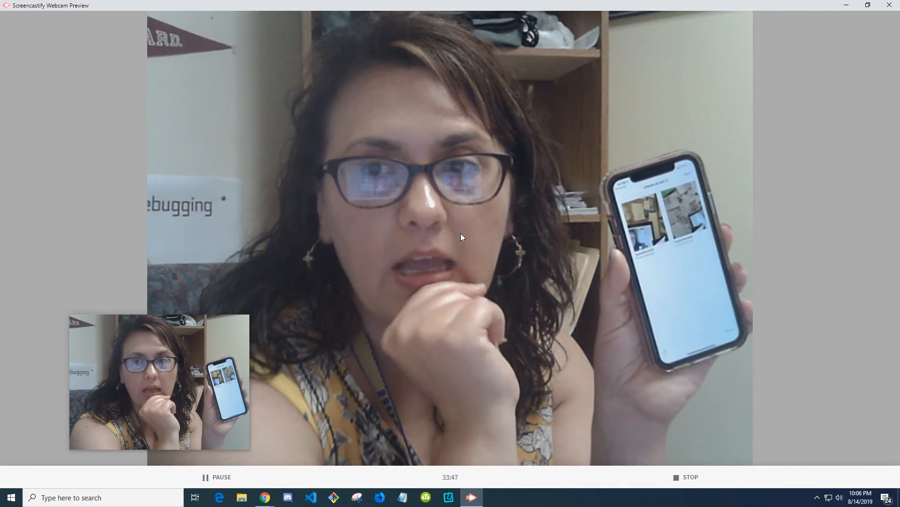
pyautogui.click(866, 10)
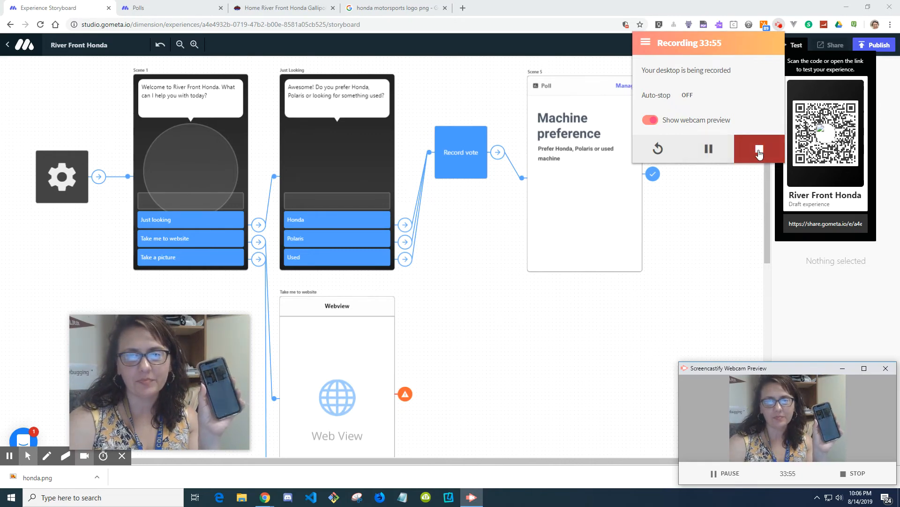
# Step: Close the test panel and scroll through the storyboard to review the scenes from the poll down to the media wall
pyautogui.click(776, 30)
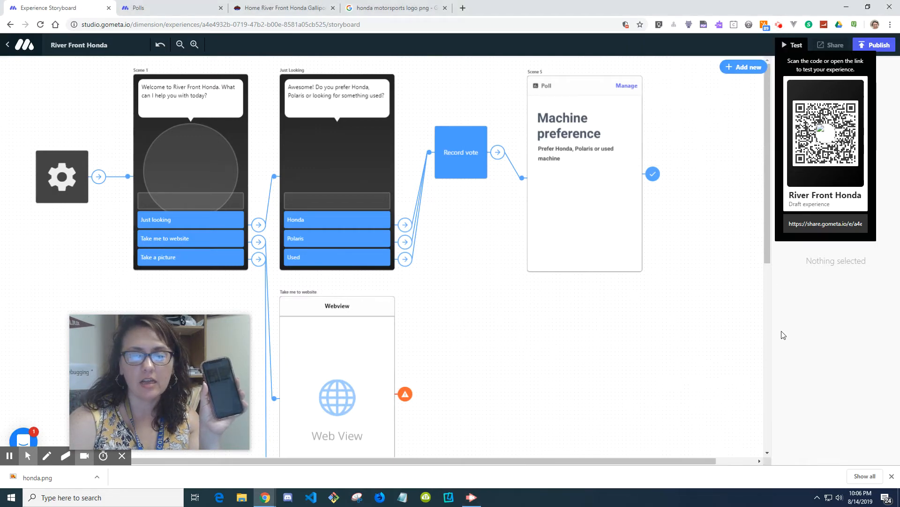
pyautogui.click(761, 333)
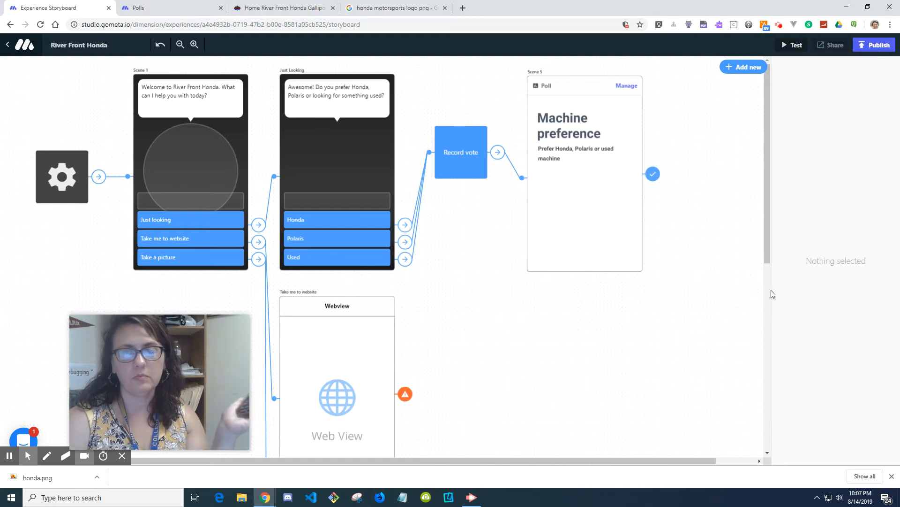
pyautogui.moveTo(604, 461); pyautogui.dragTo(582, 461)
pyautogui.moveTo(224, 372); pyautogui.dragTo(852, 388)
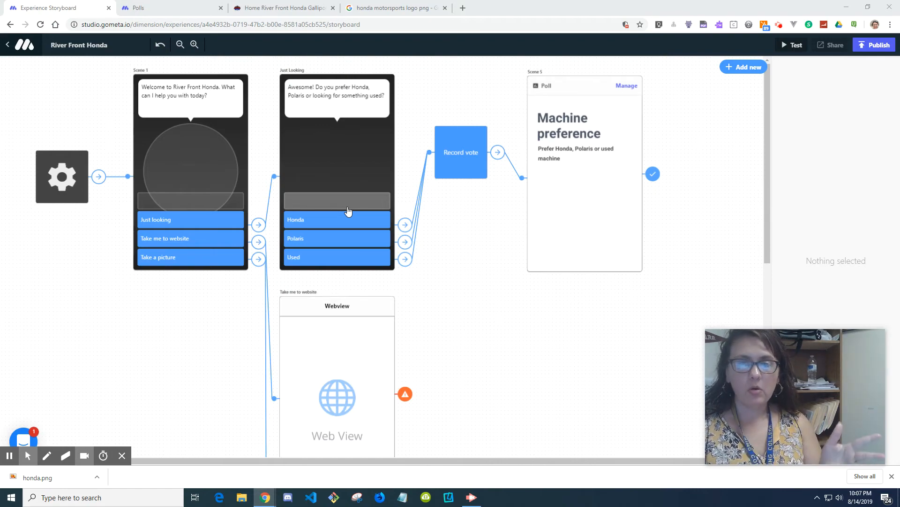
pyautogui.scroll(-6, 558, 325)
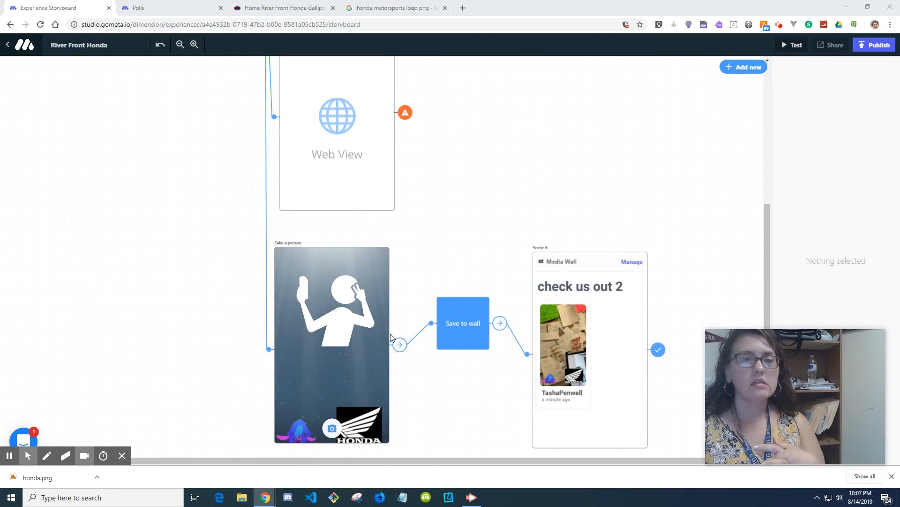
pyautogui.scroll(4, 376, 272)
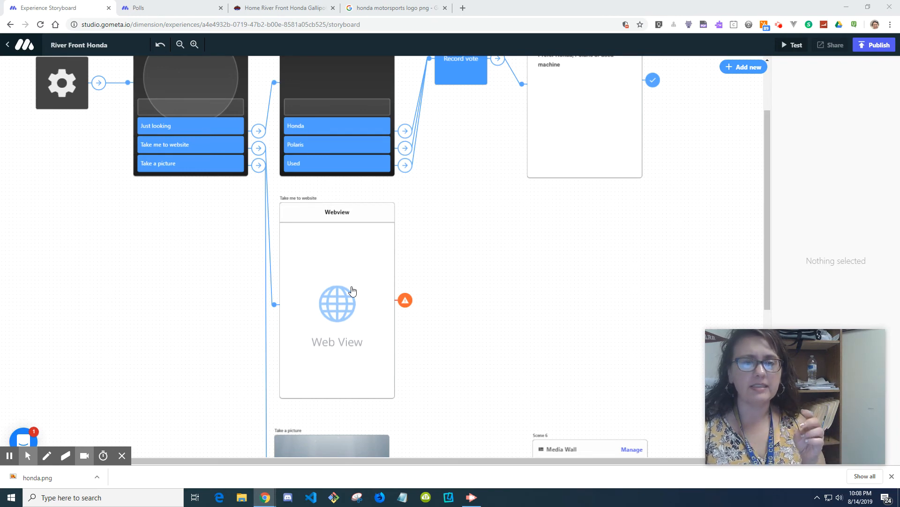
pyautogui.scroll(2, 353, 291)
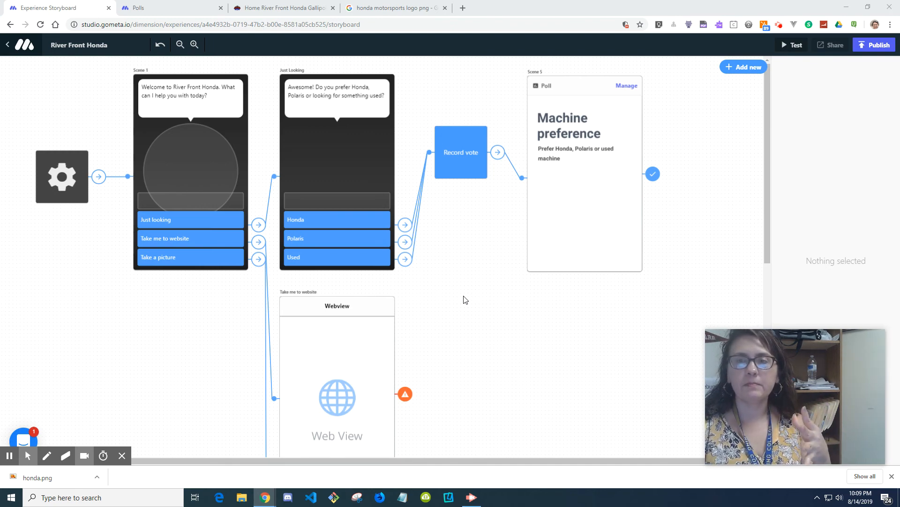
# Step: Check the Record vote block's poll selection against Machine preference, then inspect the Poll scene's poll and transition settings
pyautogui.click(473, 155)
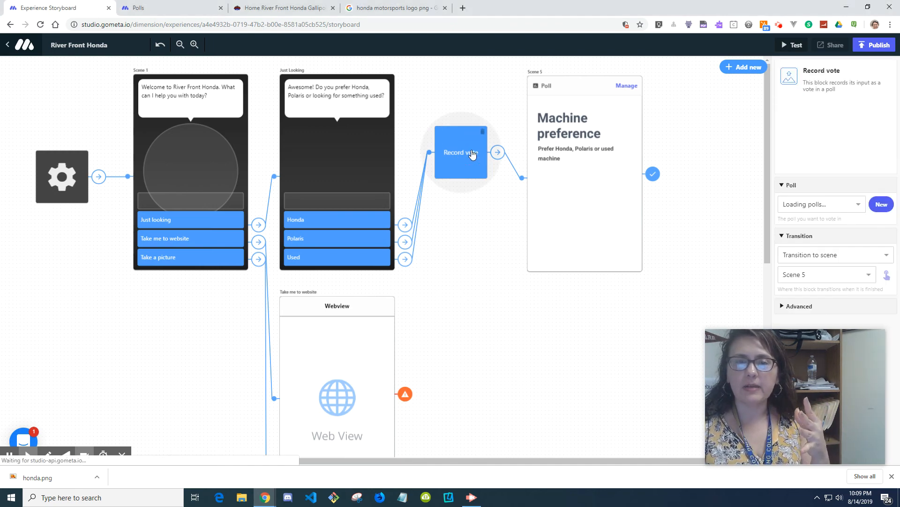
pyautogui.click(842, 207)
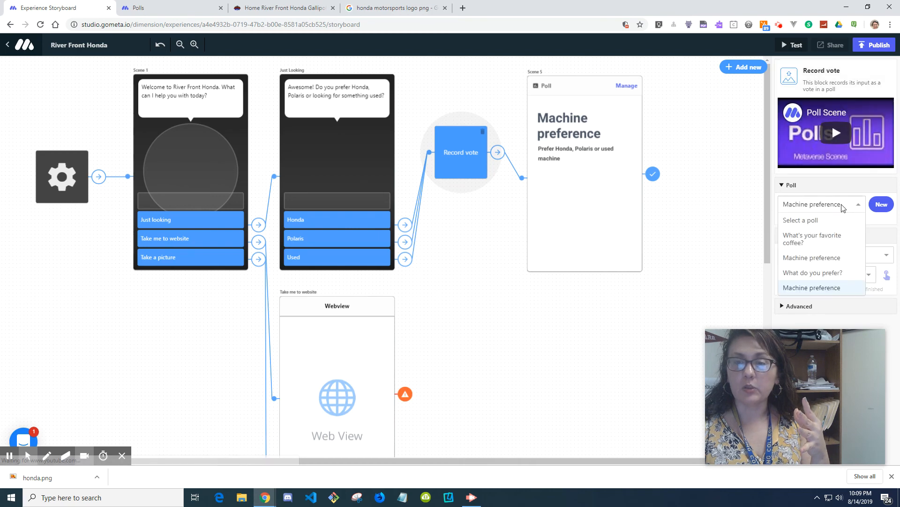
pyautogui.click(841, 205)
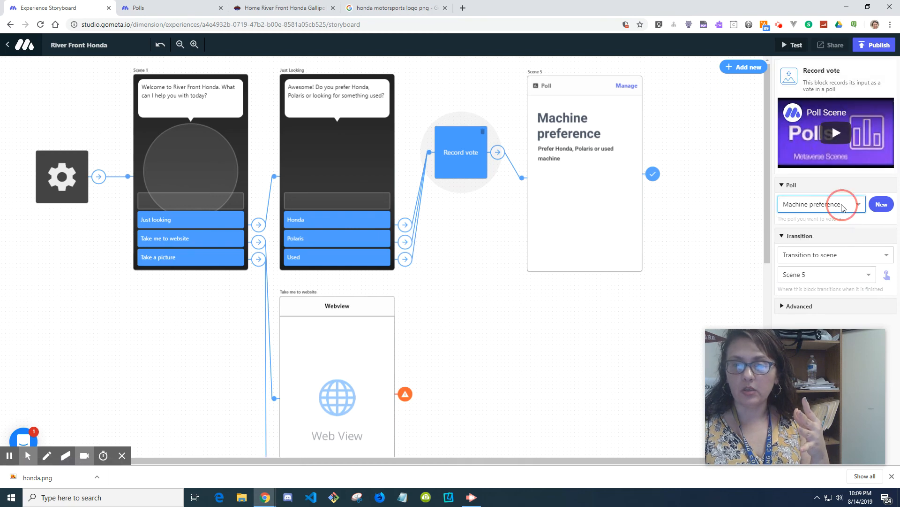
pyautogui.click(599, 166)
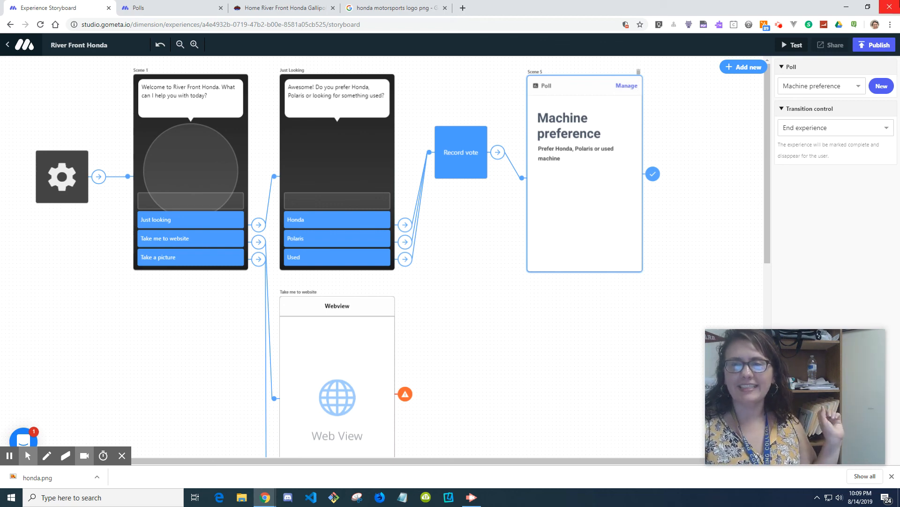
pyautogui.moveTo(853, 395)
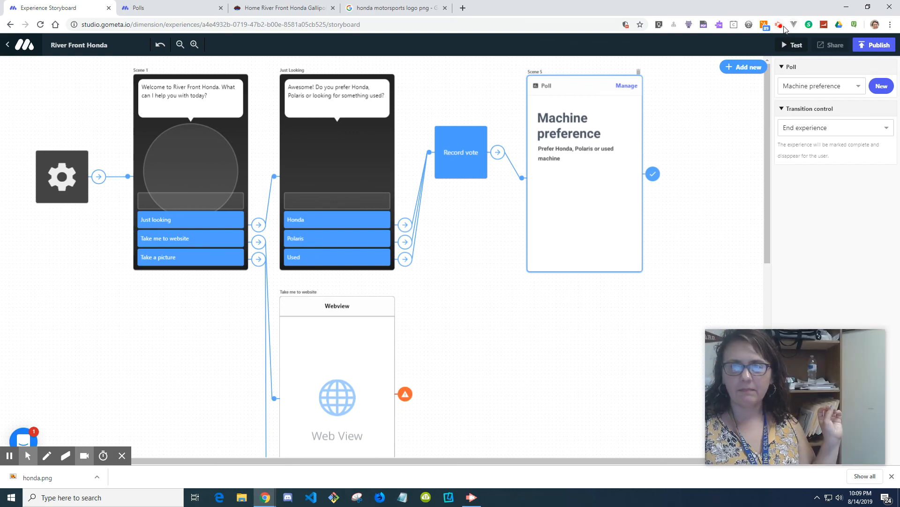